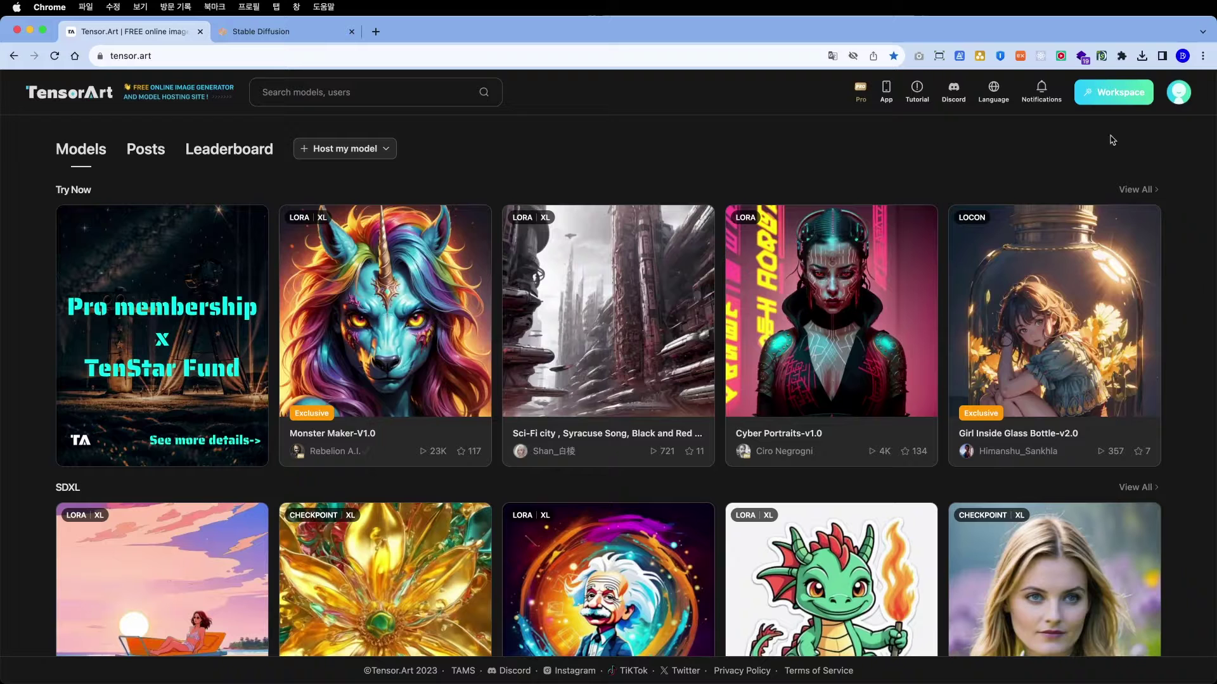
# Browse the model categories on the home page and open the LucidDream Realistic checkpoint from the Film section
pyautogui.moveTo(1176, 97)
pyautogui.scroll(-15, 494, 161)
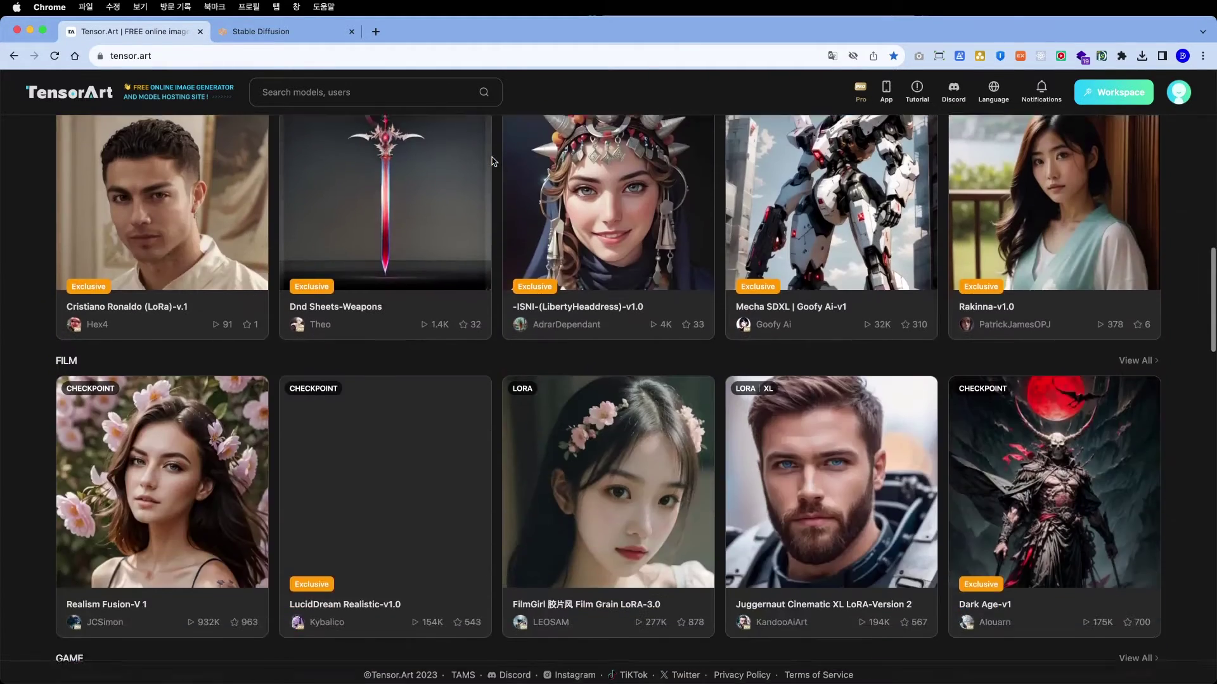
pyautogui.scroll(-10, 494, 160)
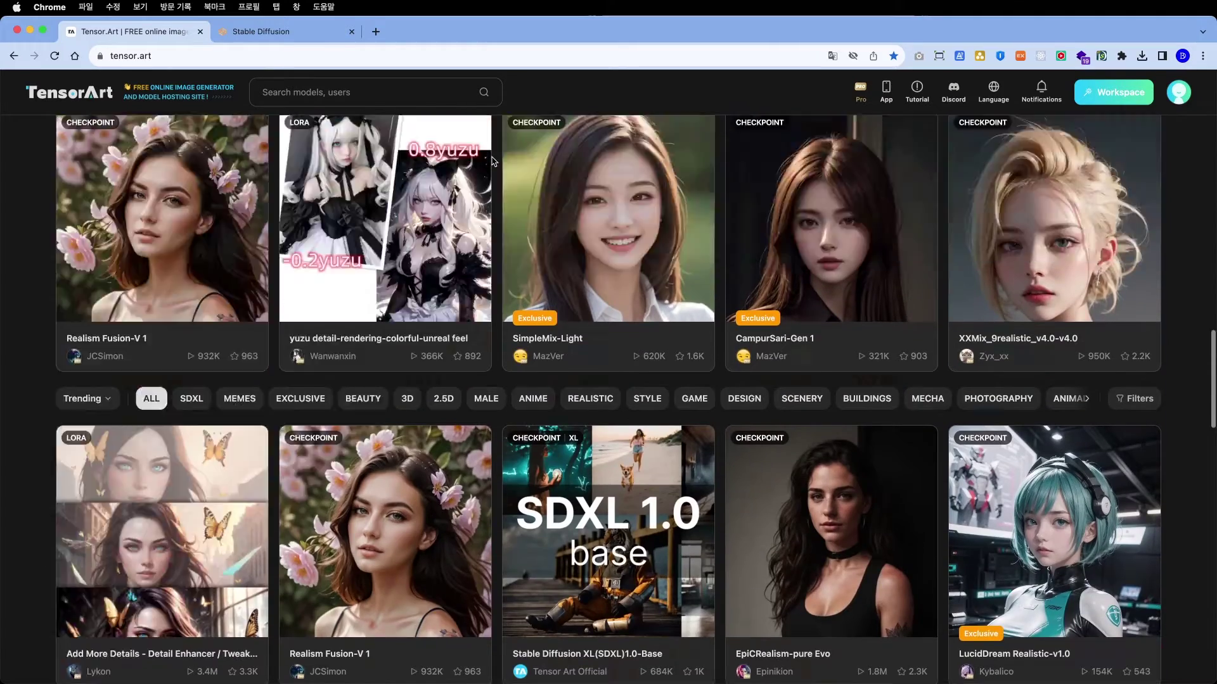
pyautogui.scroll(8, 494, 161)
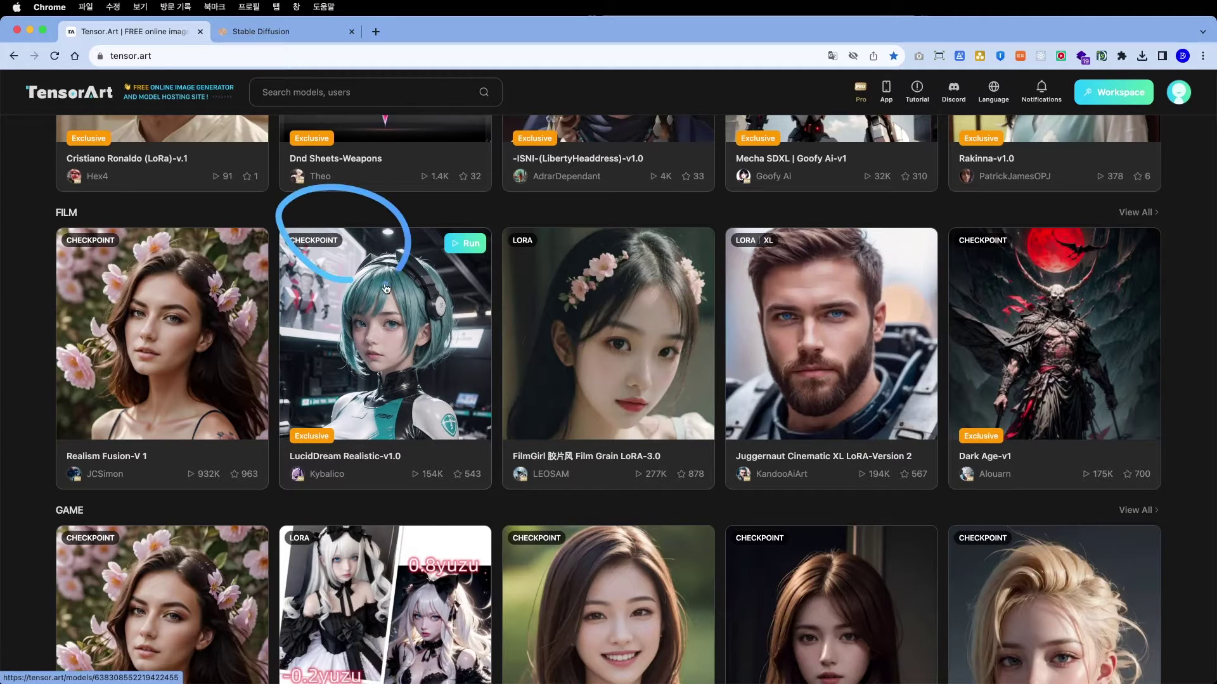
pyautogui.click(421, 339)
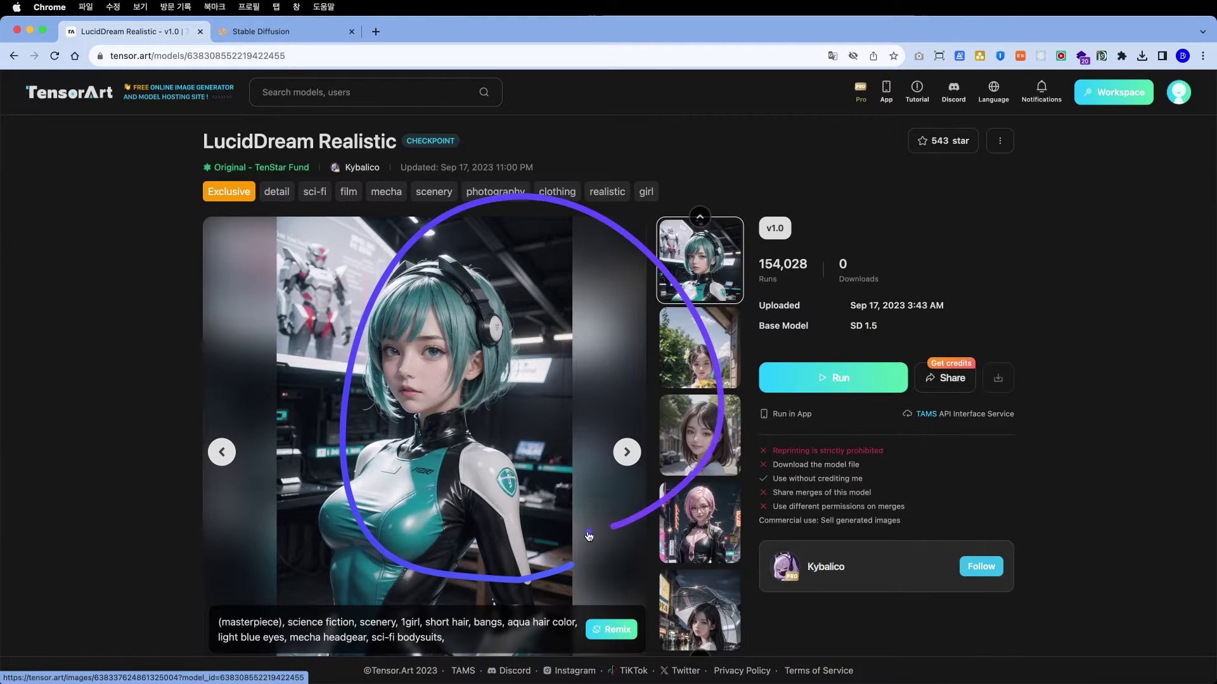
# Look through the LucidDream Realistic sample images from the girl with yellow flowers to the stage performer
pyautogui.click(707, 359)
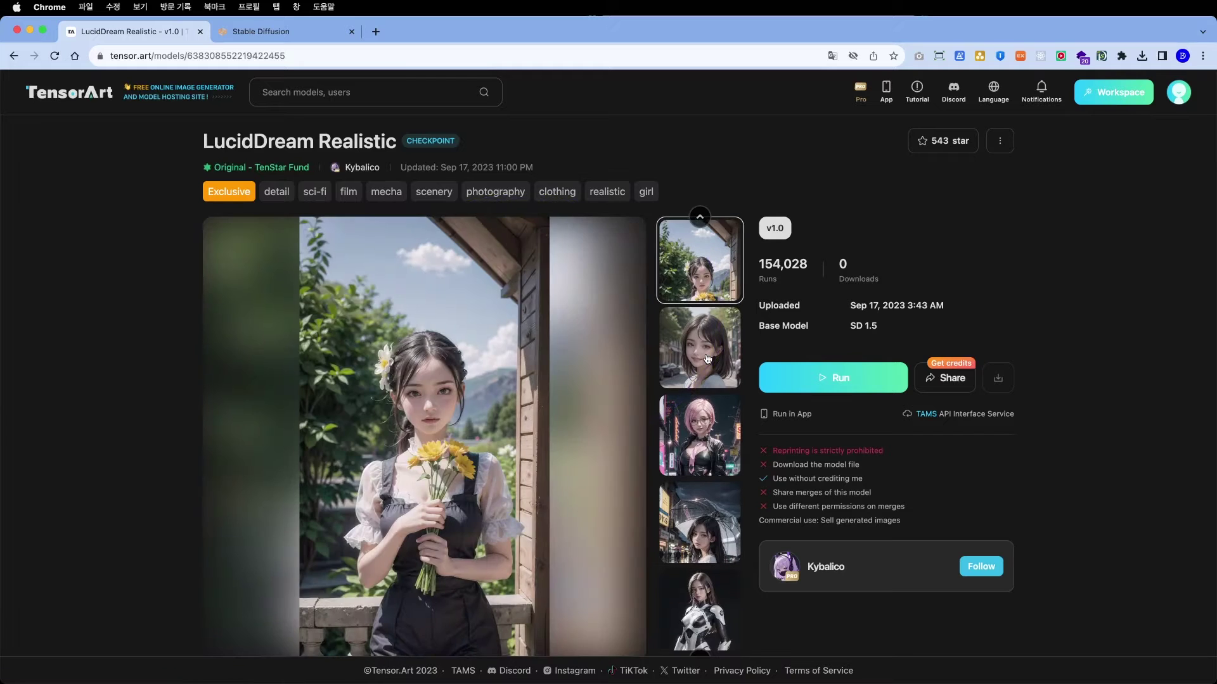
pyautogui.click(707, 358)
pyautogui.click(707, 359)
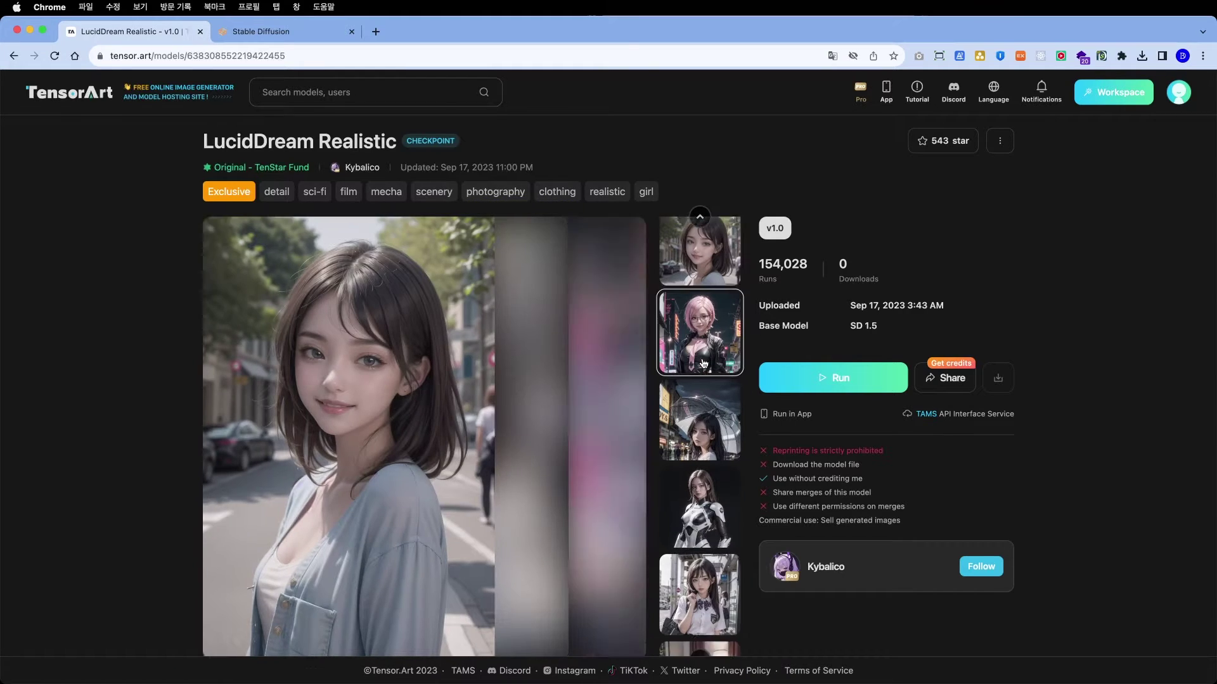
pyautogui.click(704, 362)
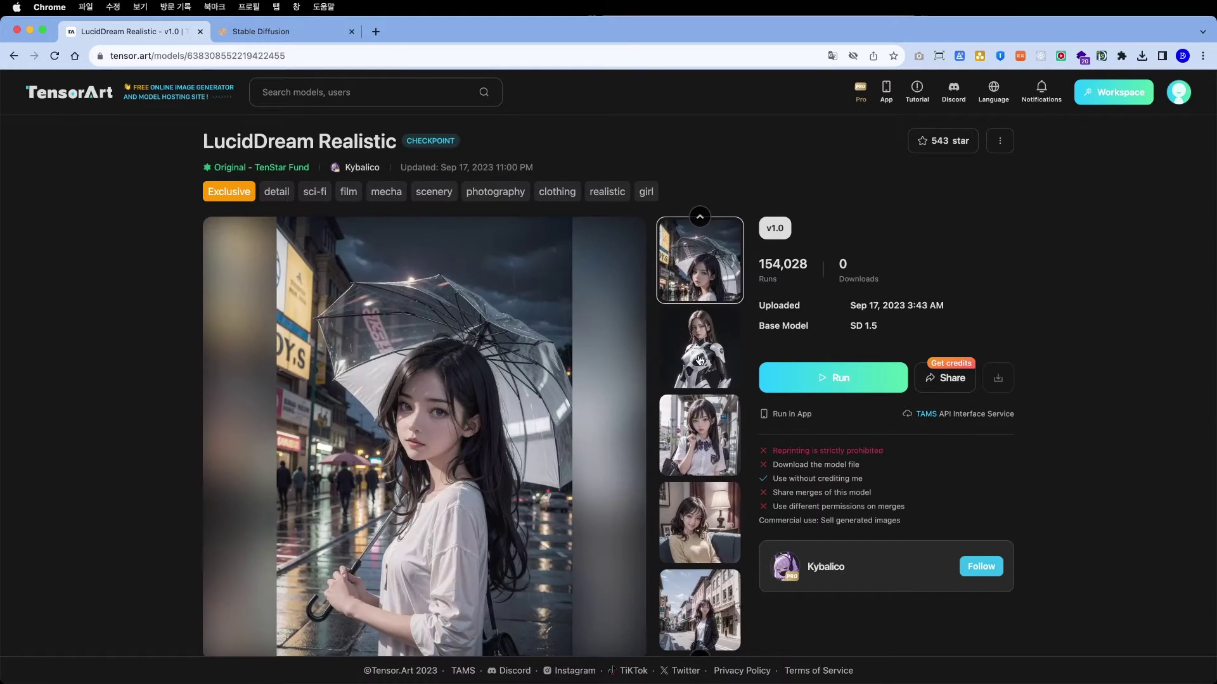
pyautogui.click(702, 361)
pyautogui.click(700, 379)
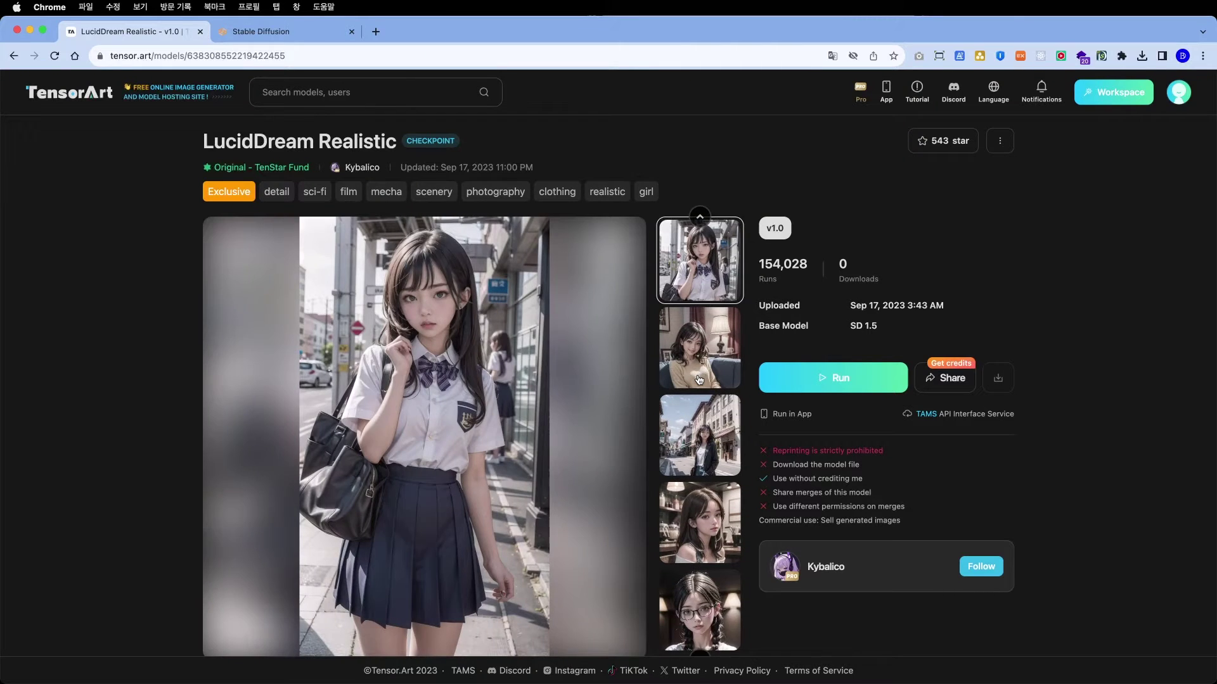
pyautogui.click(699, 380)
pyautogui.click(700, 379)
pyautogui.click(699, 380)
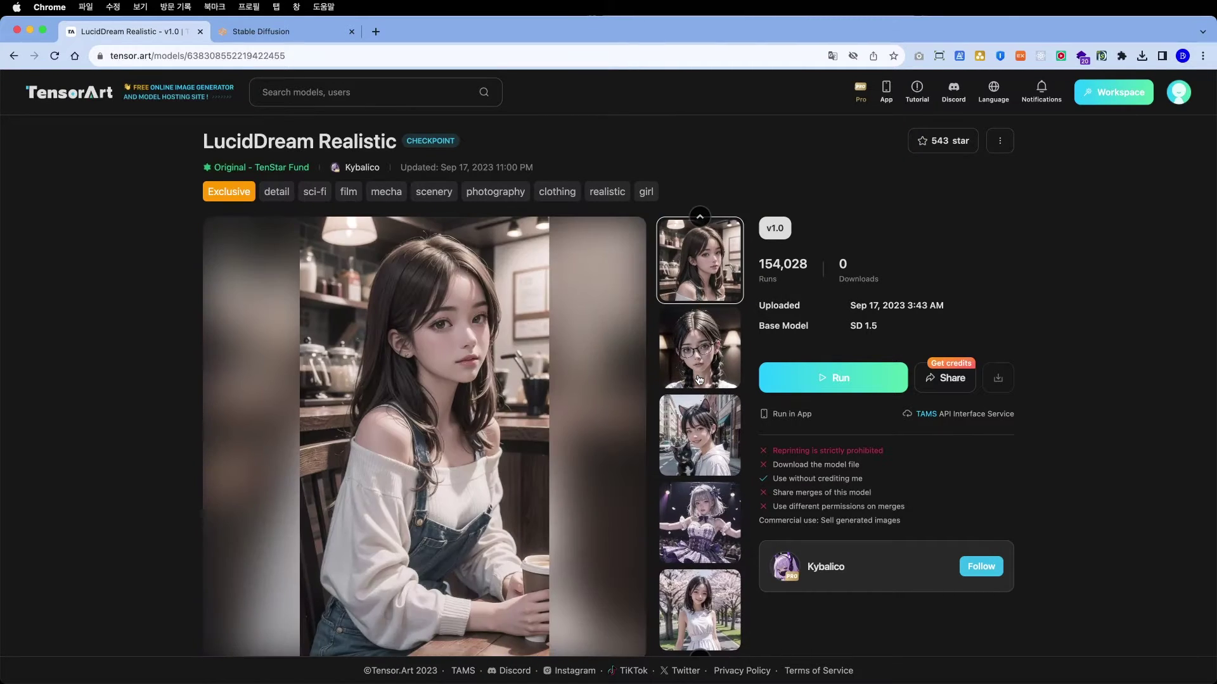
pyautogui.click(700, 380)
pyautogui.click(699, 379)
pyautogui.click(699, 379)
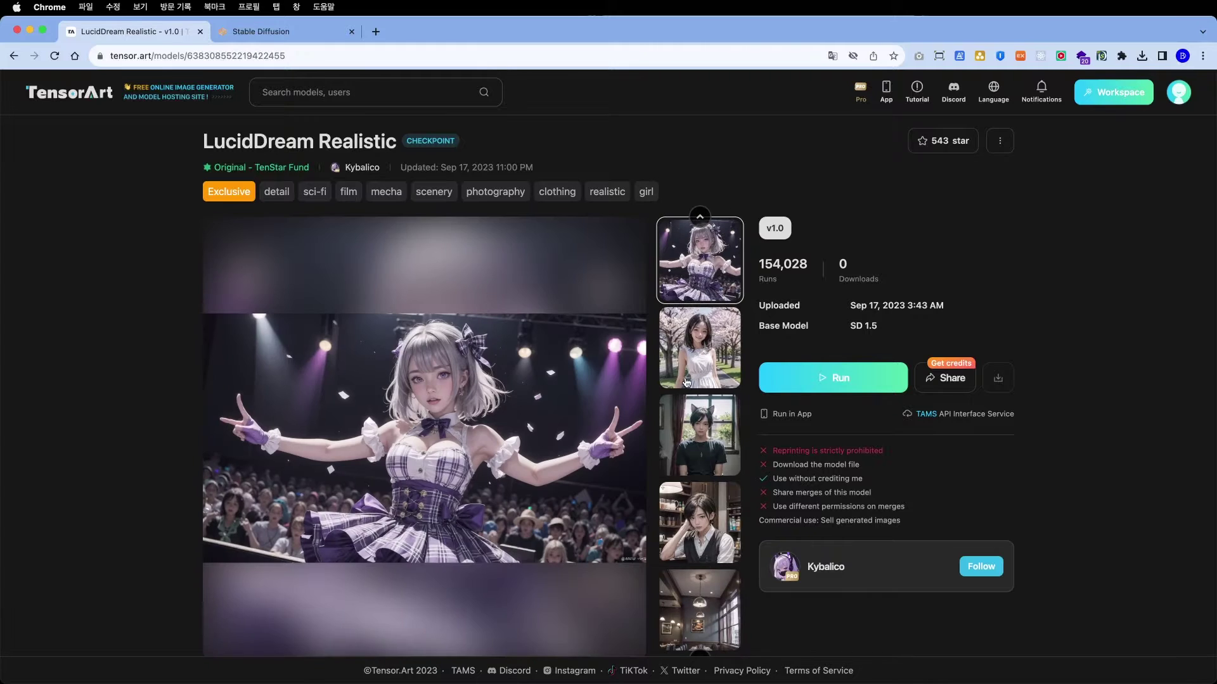
# Examine the further LucidDream Realistic samples, including the cat-eared boy, raccoon and cherry blossom portrait, plus the model description
pyautogui.moveTo(444, 526)
pyautogui.mouseDown()
pyautogui.moveTo(411, 274)
pyautogui.moveTo(519, 512)
pyautogui.mouseUp()
pyautogui.click(697, 437)
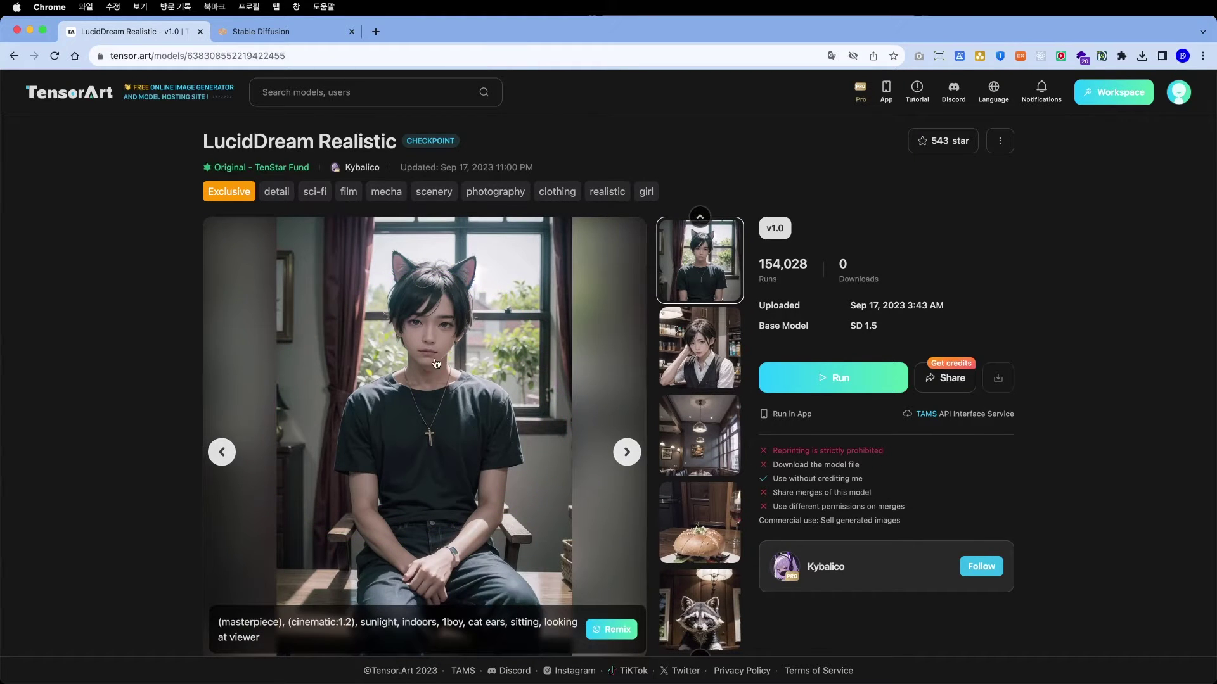
pyautogui.press('Right')
pyautogui.moveTo(497, 399)
pyautogui.mouseDown()
pyautogui.moveTo(450, 239)
pyautogui.moveTo(500, 444)
pyautogui.mouseUp()
pyautogui.click(687, 520)
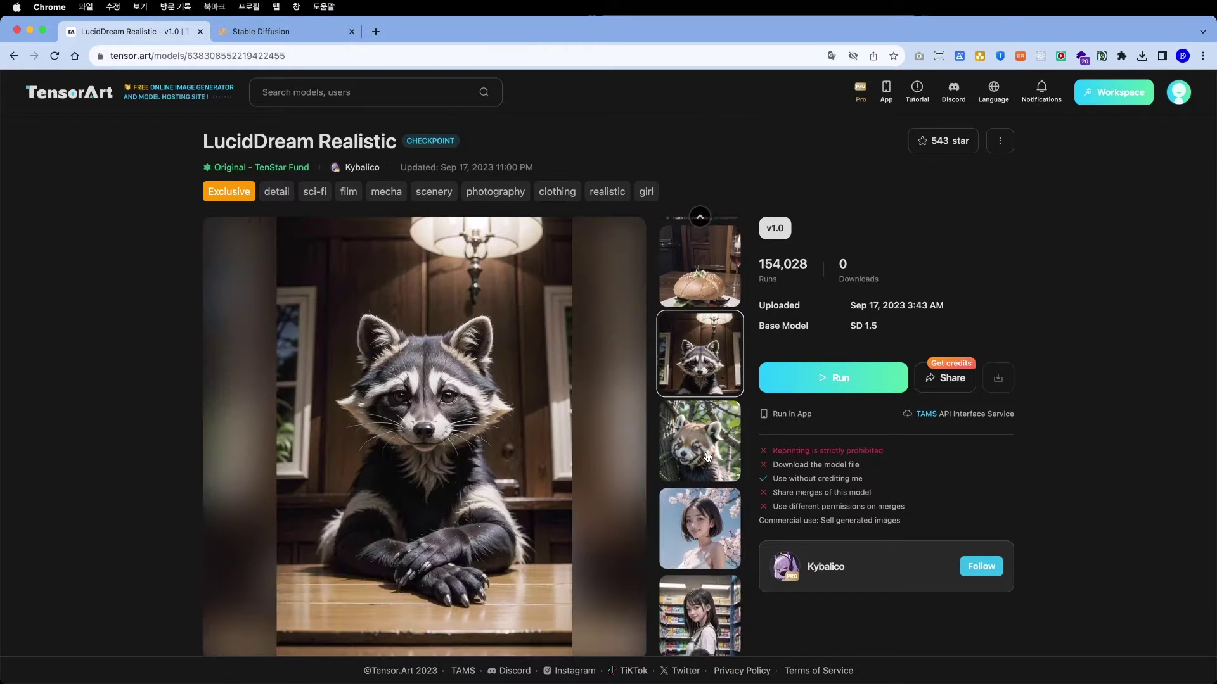
pyautogui.click(707, 458)
pyautogui.click(679, 523)
pyautogui.scroll(-3, 680, 523)
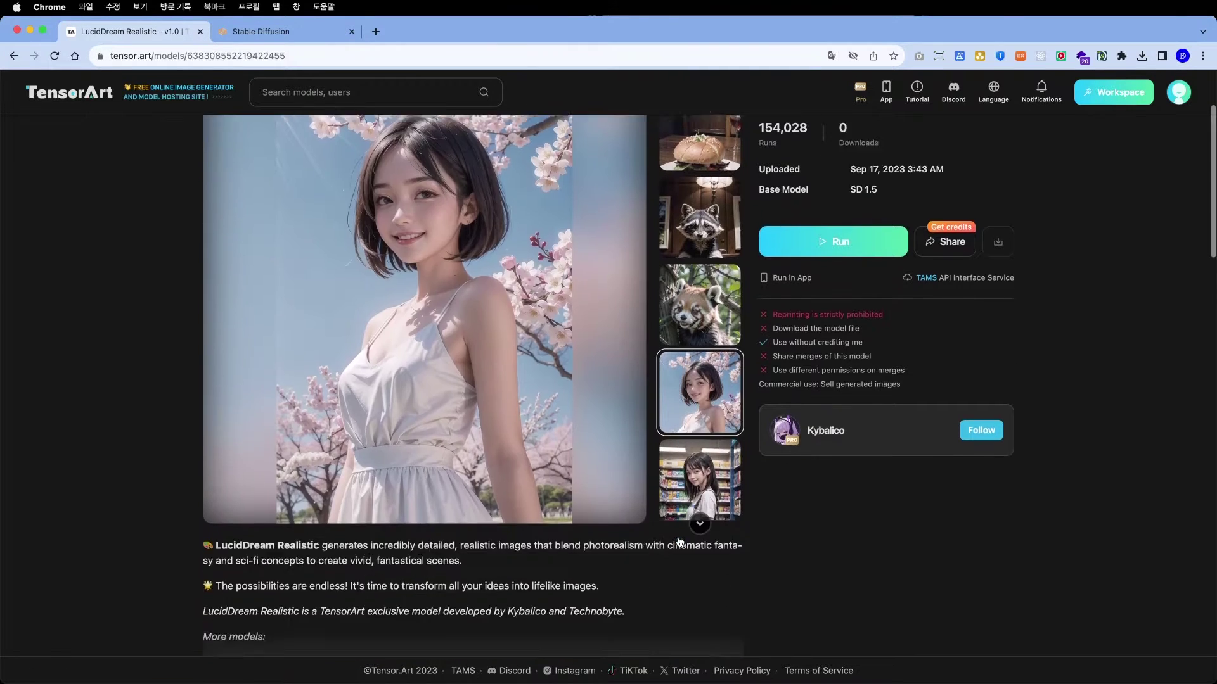
pyautogui.click(697, 481)
pyautogui.scroll(3, 517, 228)
# Go back to the Film section, open the Dark Age checkpoint and look through its sample images
pyautogui.press('super+bracketleft')
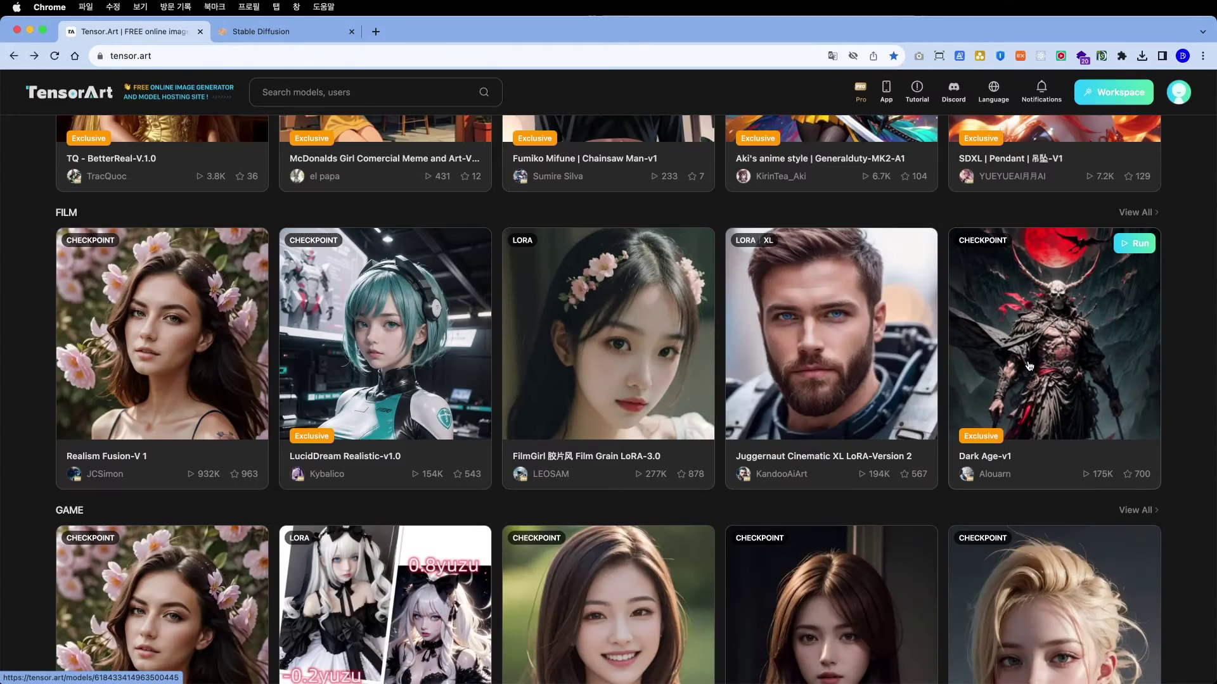
pyautogui.click(1024, 388)
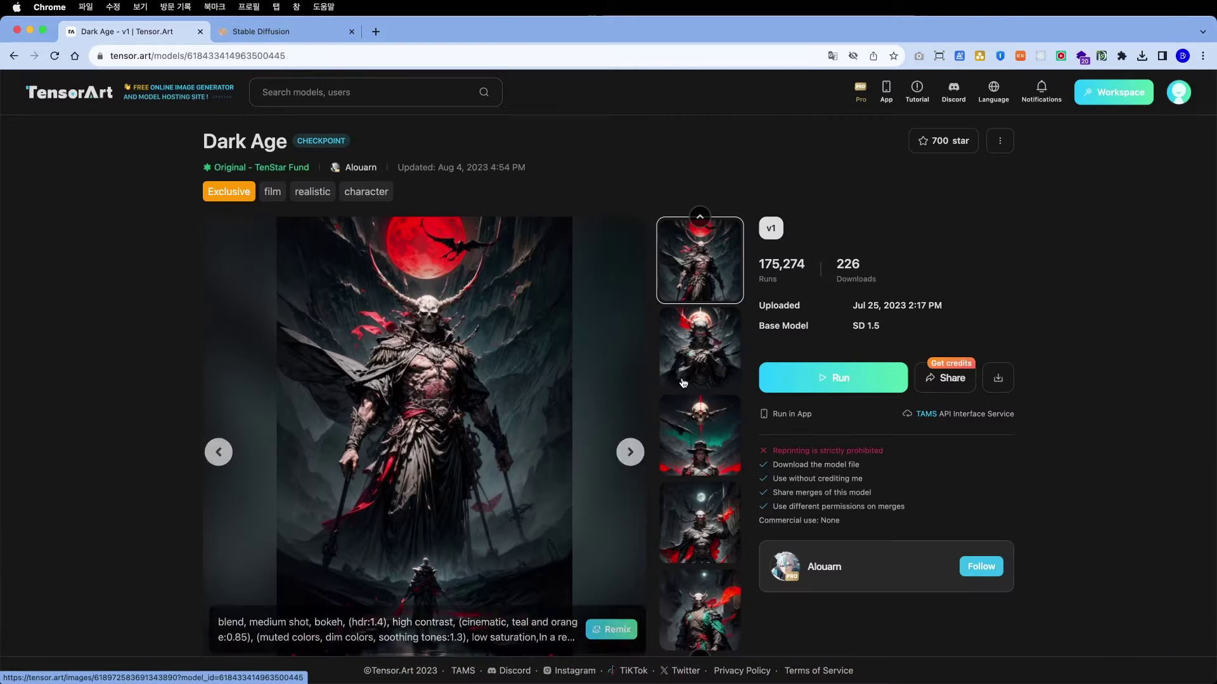
pyautogui.click(700, 358)
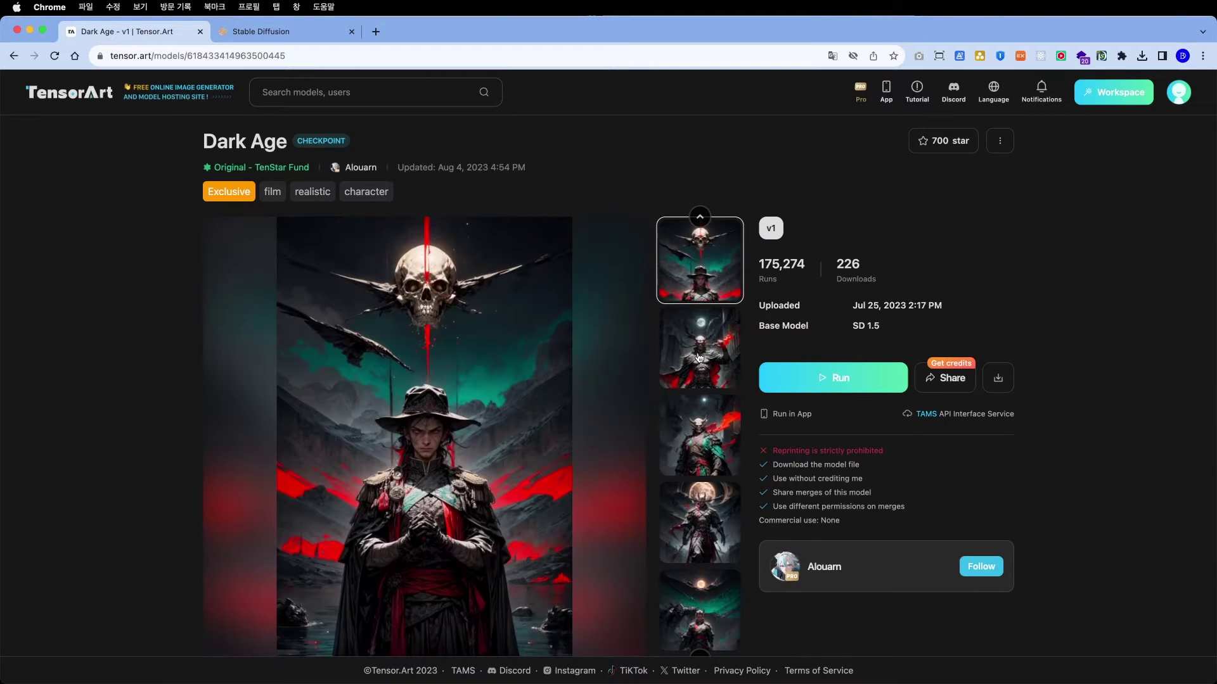
pyautogui.click(700, 358)
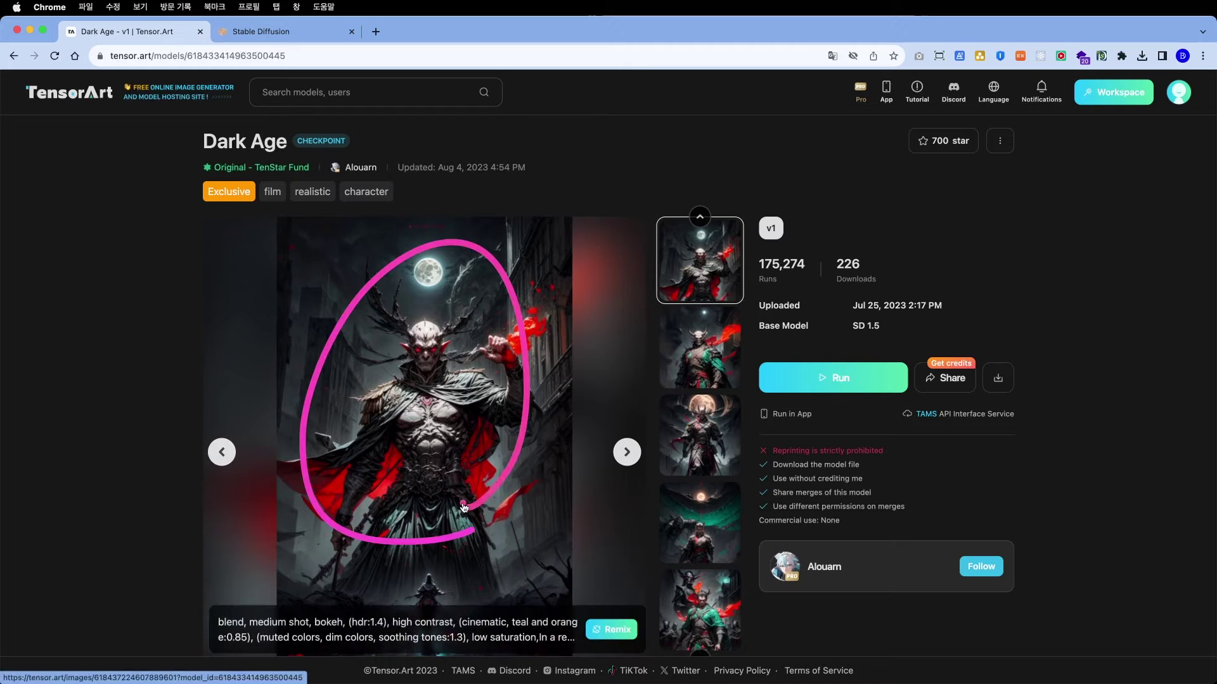
pyautogui.click(697, 375)
pyautogui.click(696, 375)
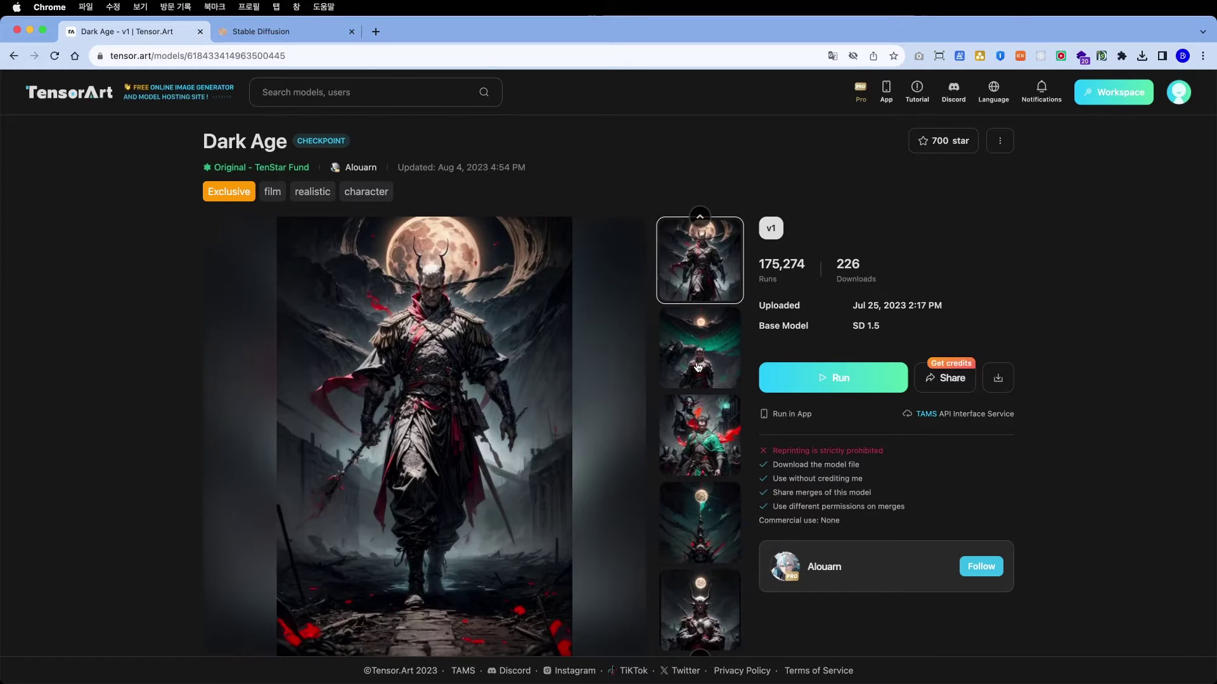
pyautogui.click(697, 376)
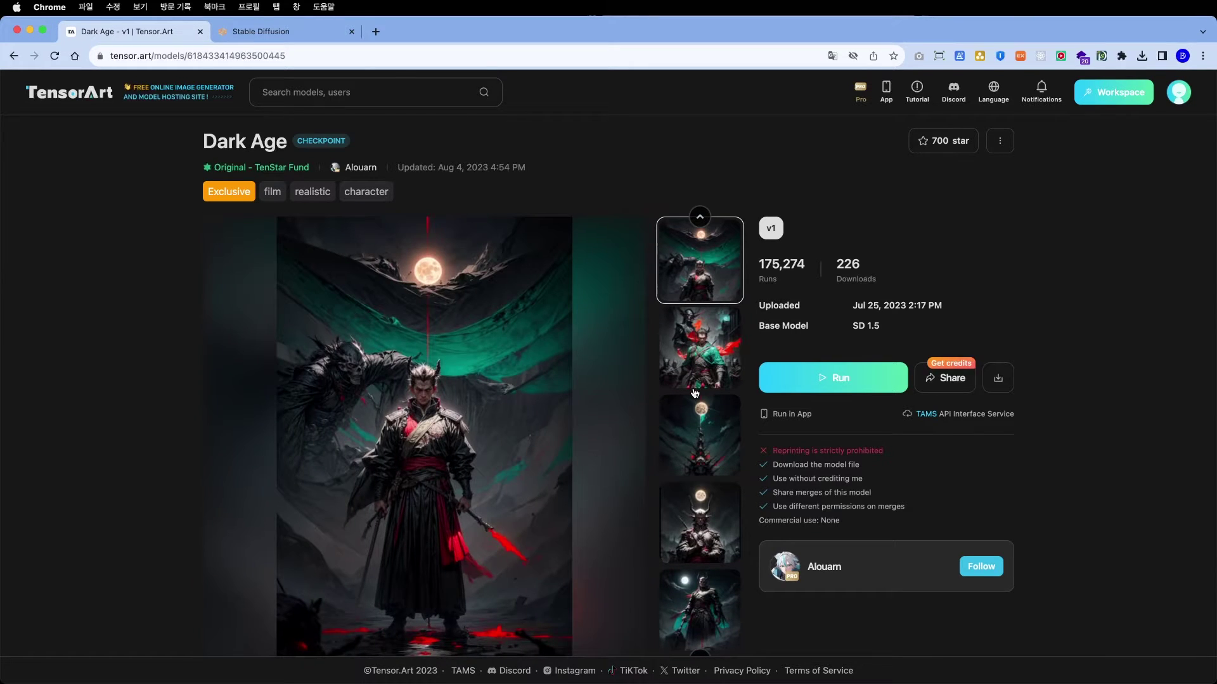
pyautogui.click(695, 394)
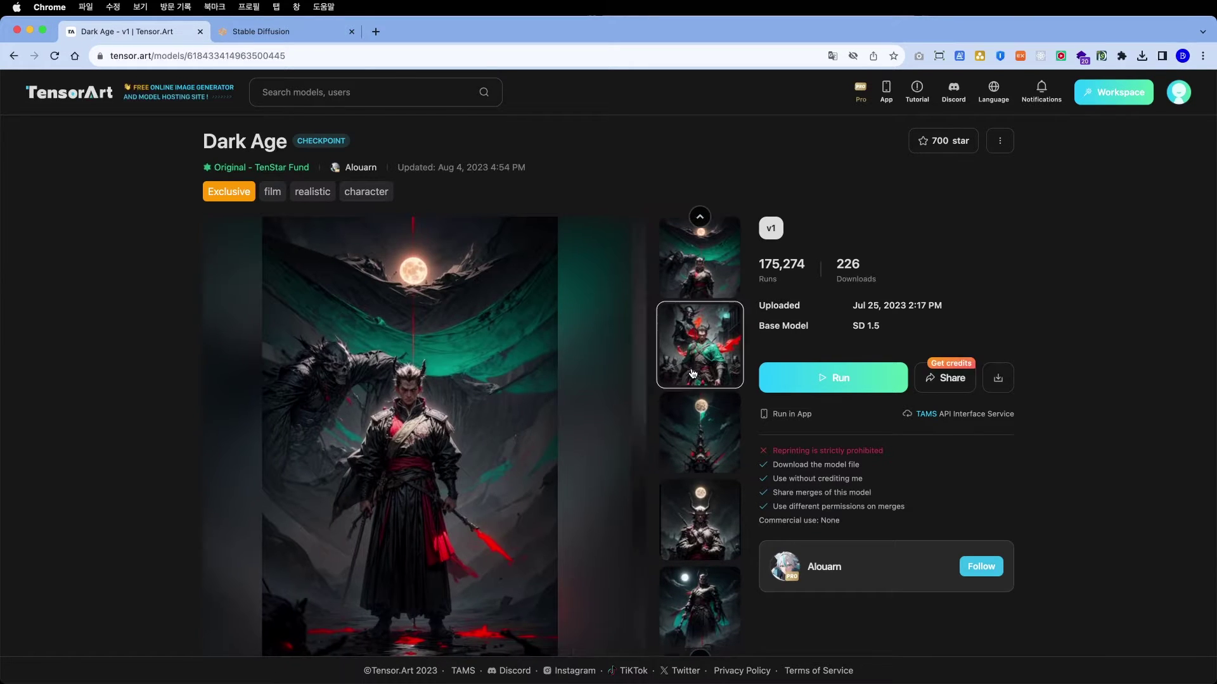
pyautogui.click(695, 390)
pyautogui.click(696, 405)
pyautogui.click(697, 411)
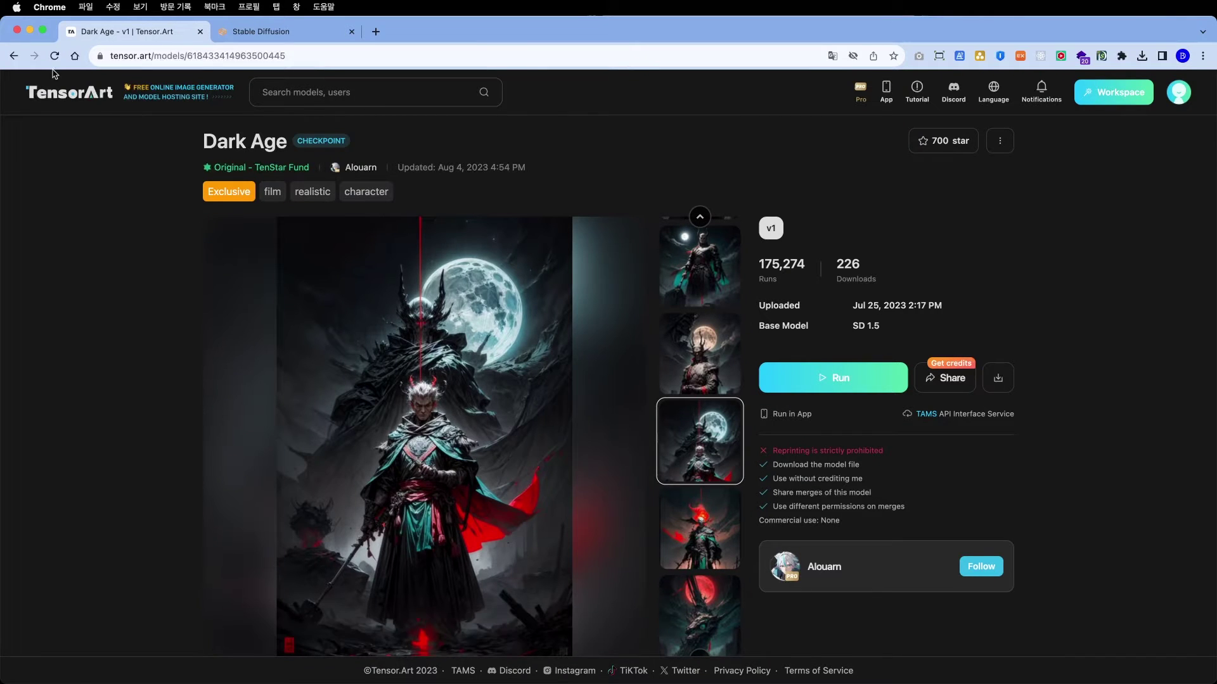
# Return to the model list and open the Dream Mix checkpoint from the Exclusive section
pyautogui.click(14, 56)
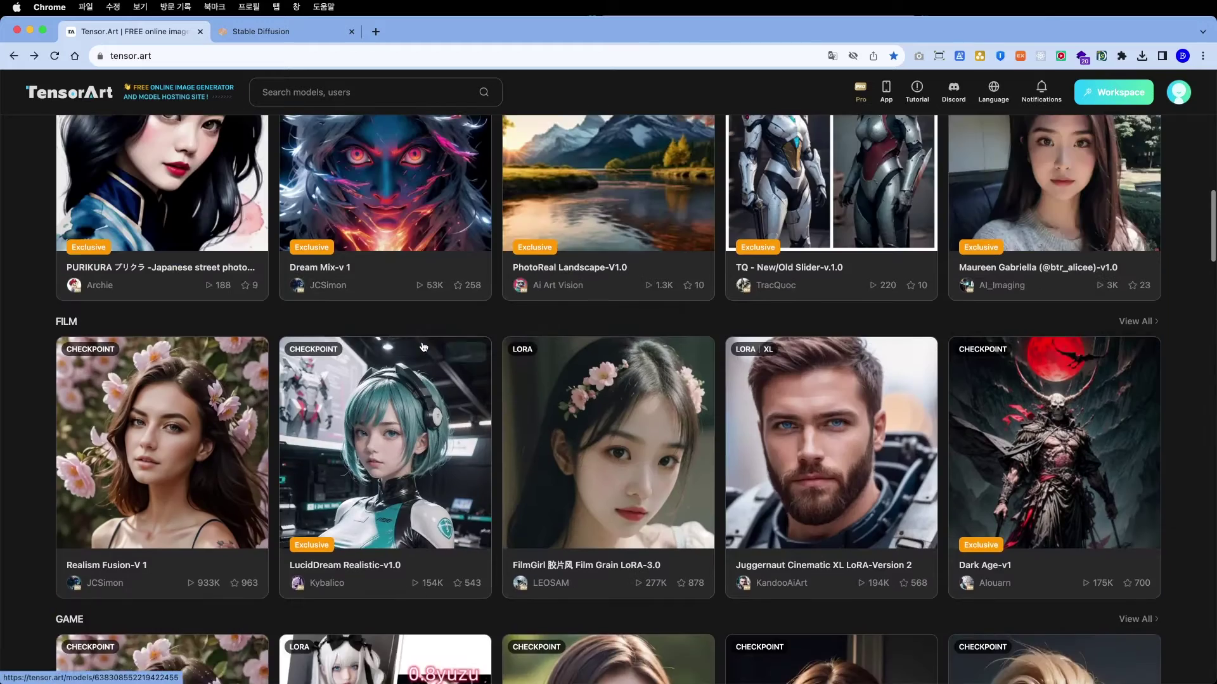
pyautogui.scroll(3, 366, 430)
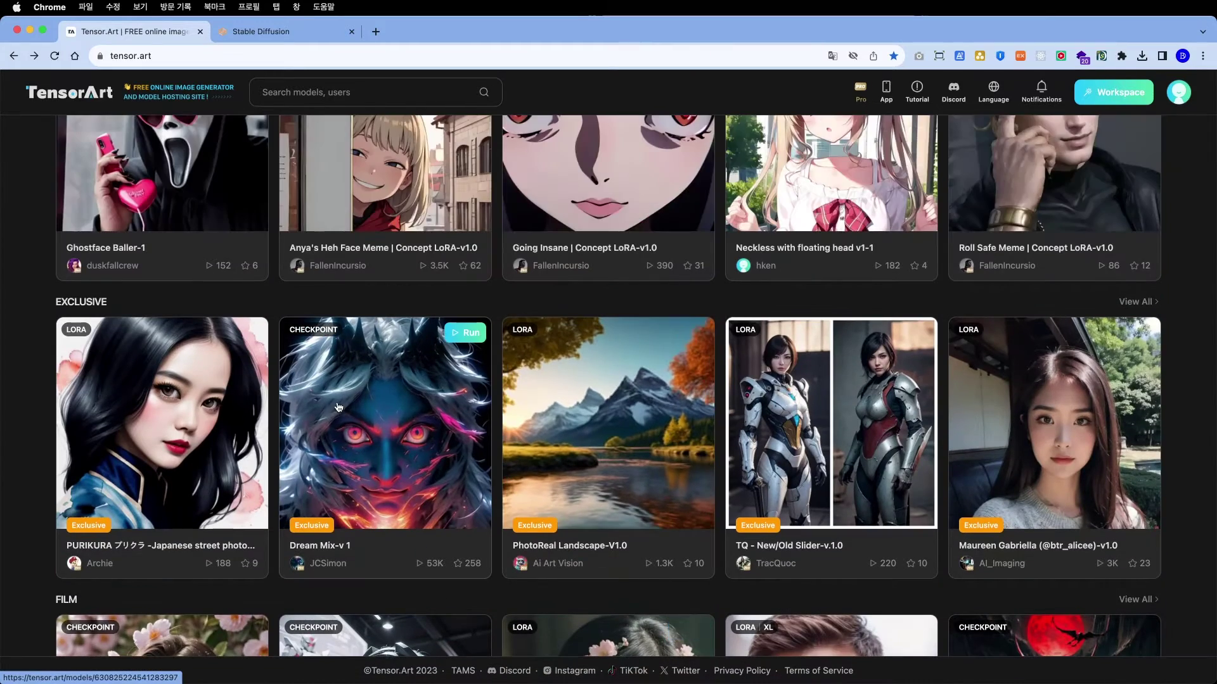
pyautogui.click(415, 452)
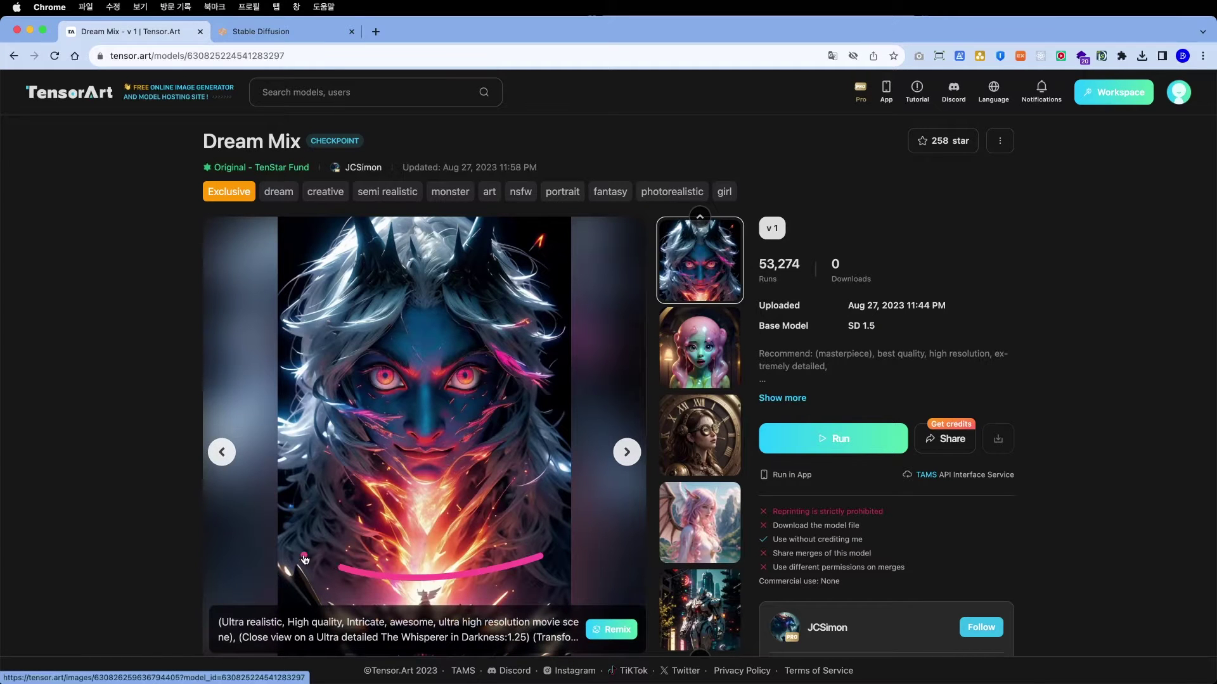
# Advance through the Dream Mix sample images one by one up to the cyborg woman seen in profile
pyautogui.click(626, 453)
pyautogui.click(627, 454)
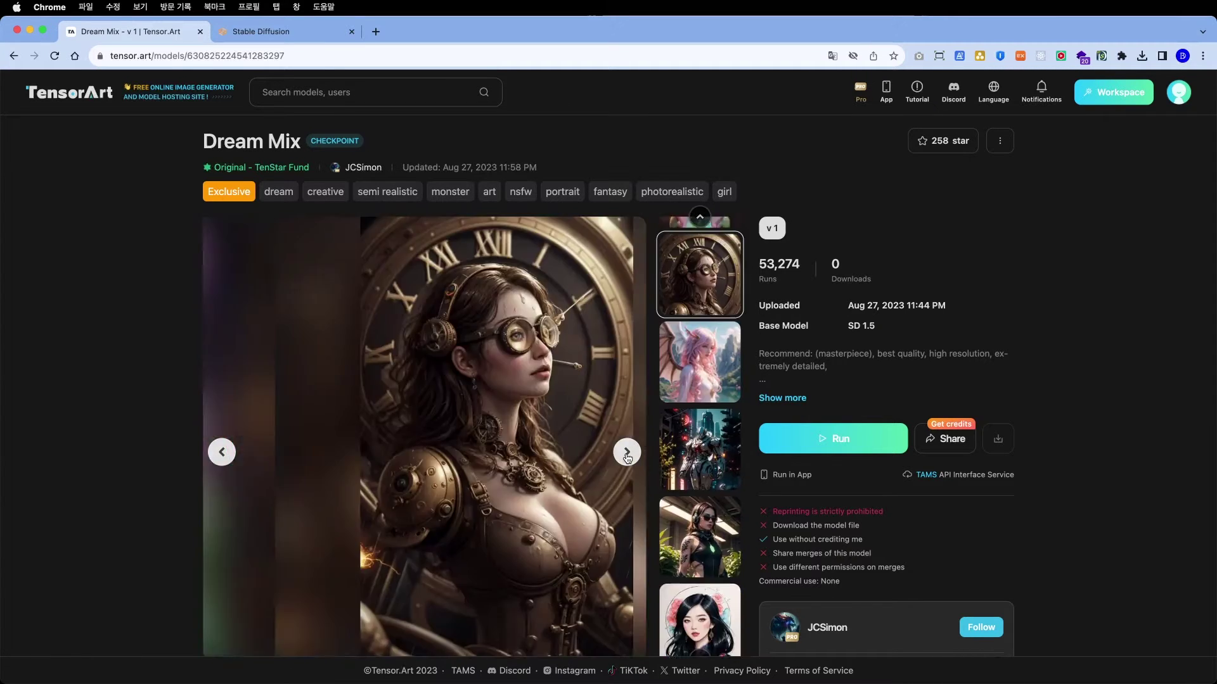
pyautogui.click(627, 454)
pyautogui.click(627, 454)
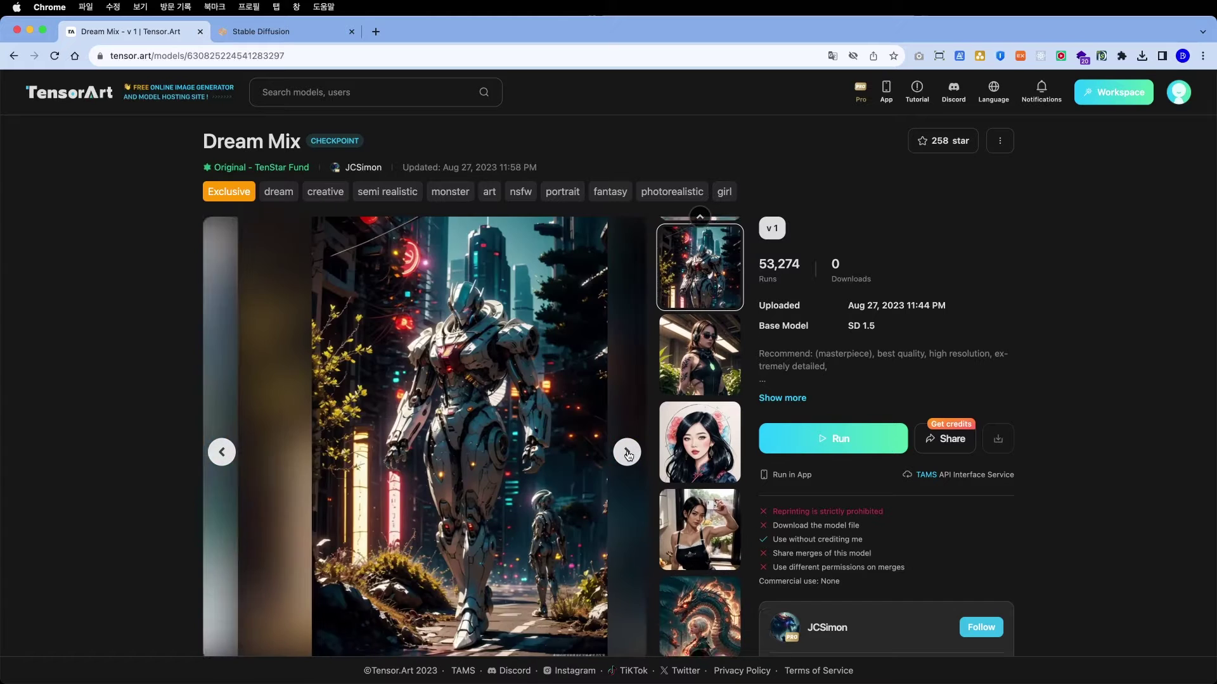
pyautogui.click(627, 453)
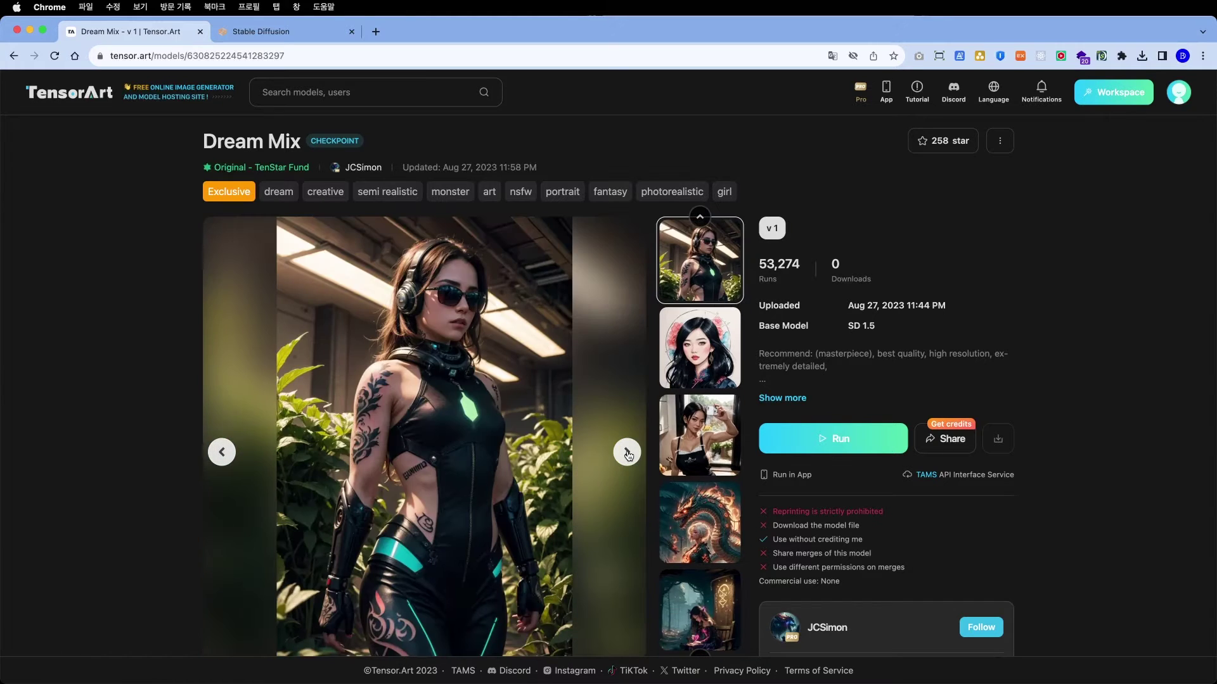
pyautogui.click(627, 454)
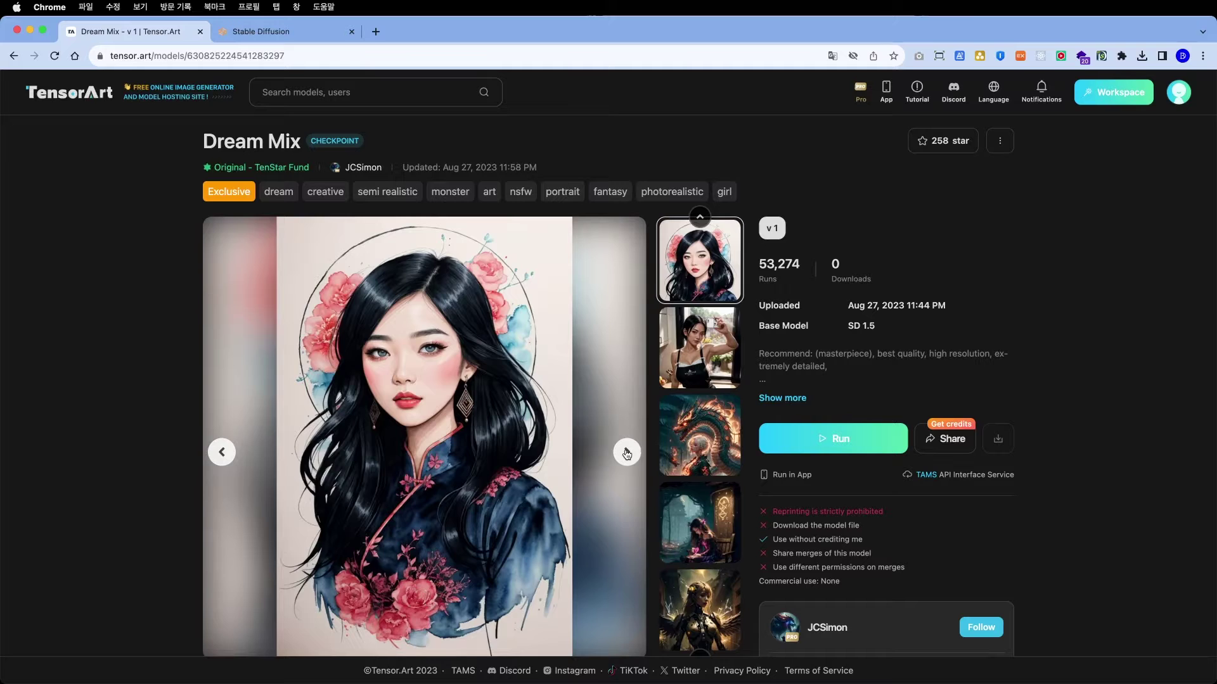
pyautogui.click(627, 454)
pyautogui.click(627, 454)
pyautogui.click(627, 453)
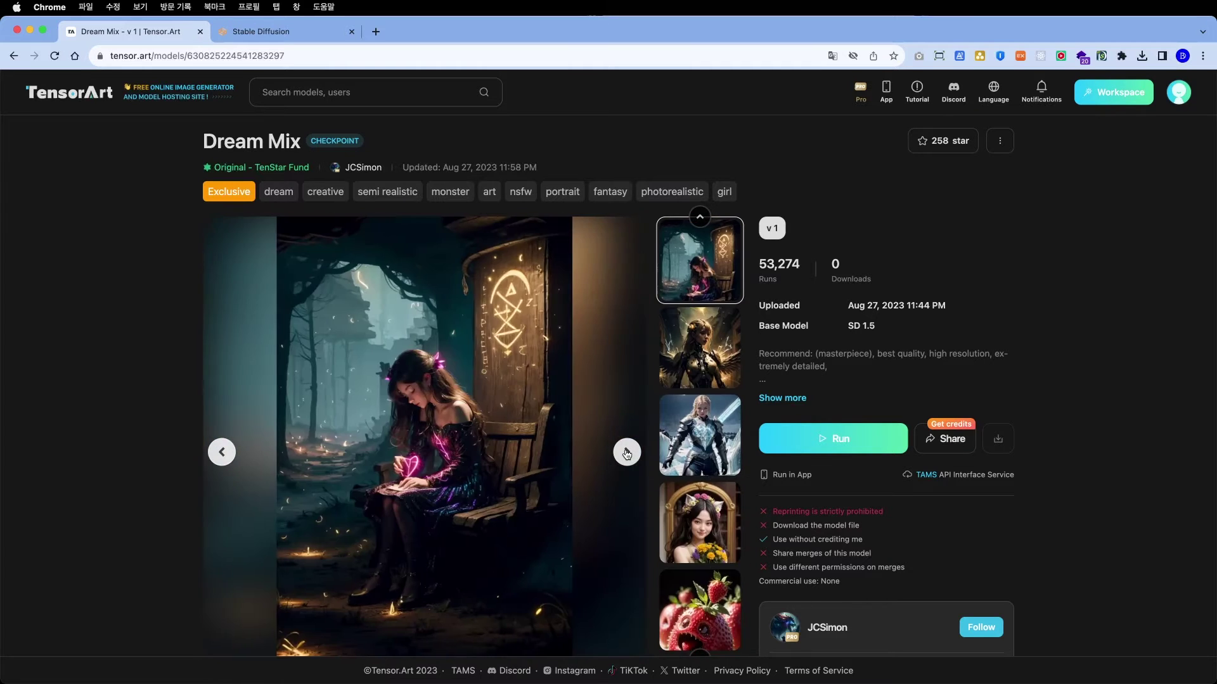
pyautogui.click(626, 454)
pyautogui.click(627, 454)
pyautogui.click(627, 454)
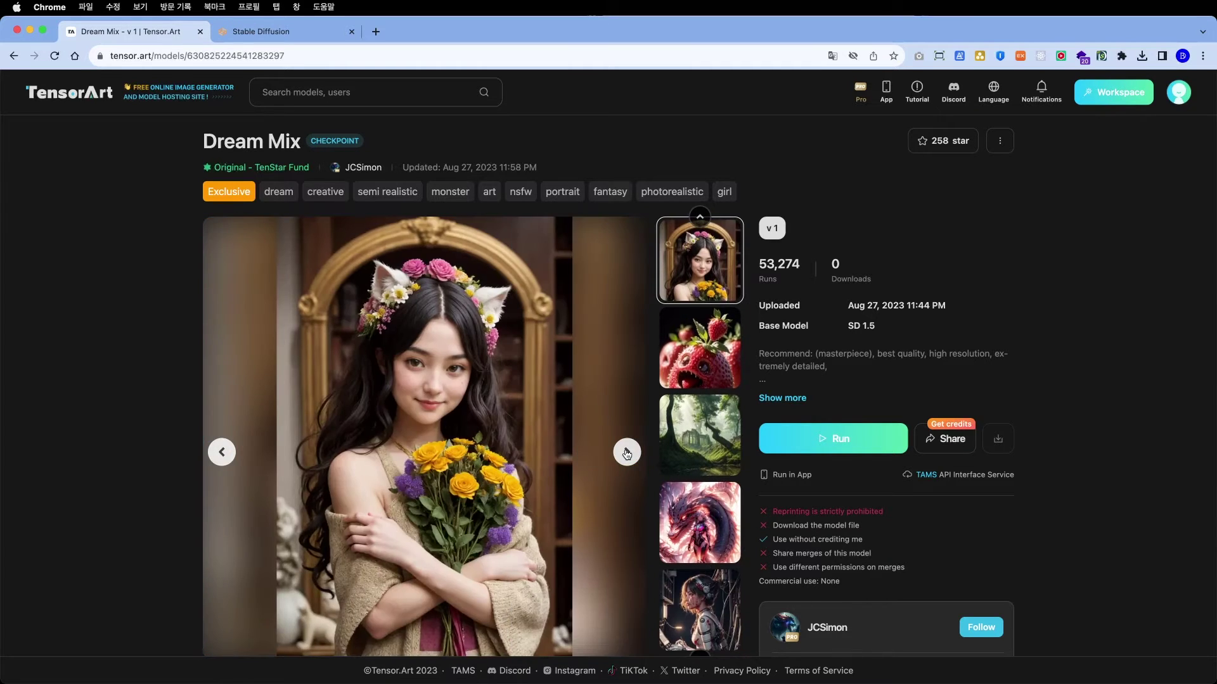
pyautogui.click(626, 454)
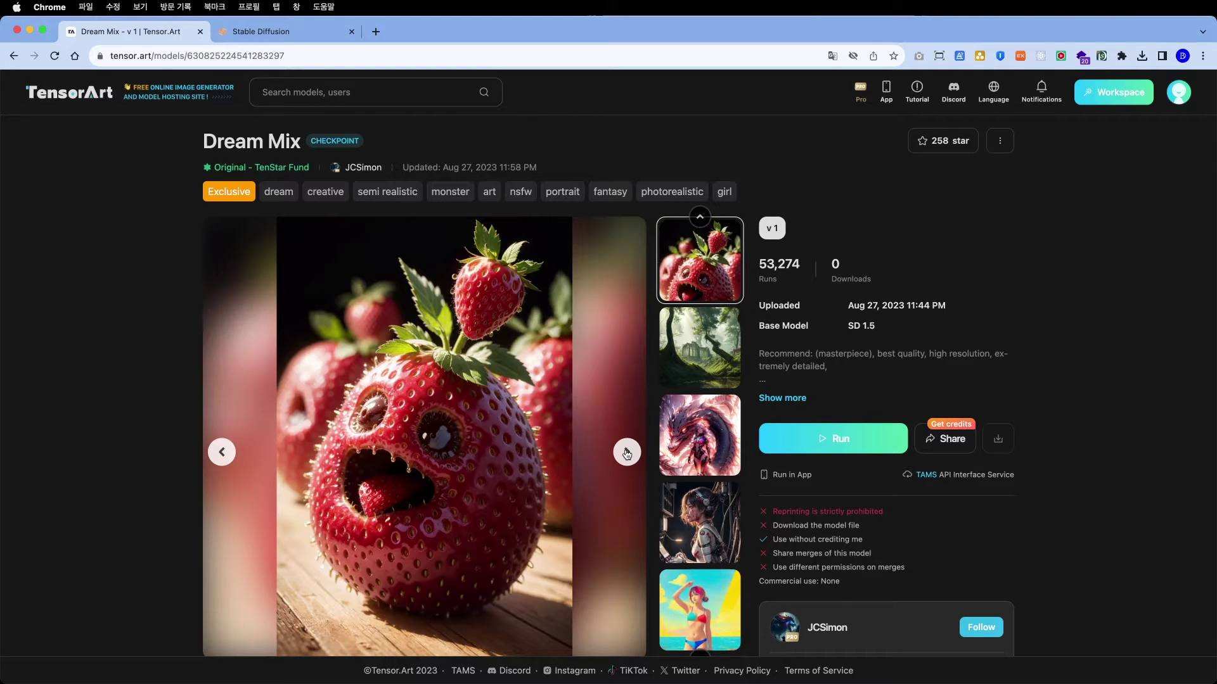
pyautogui.click(627, 454)
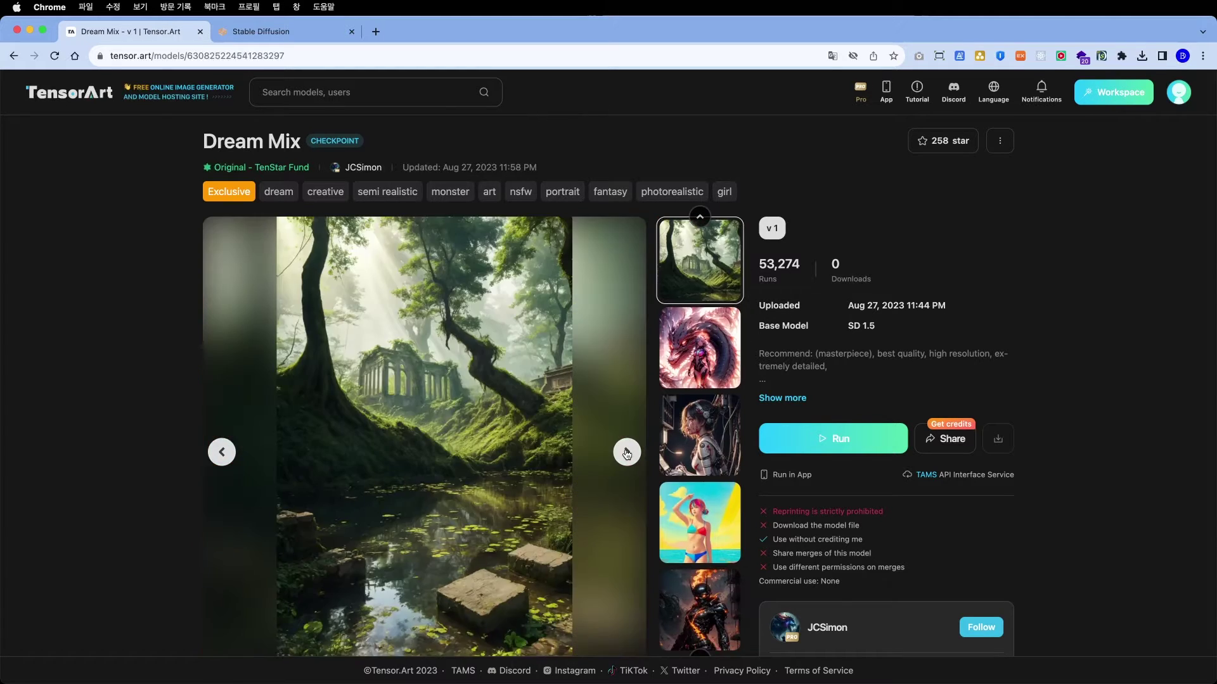
pyautogui.click(626, 454)
pyautogui.click(627, 454)
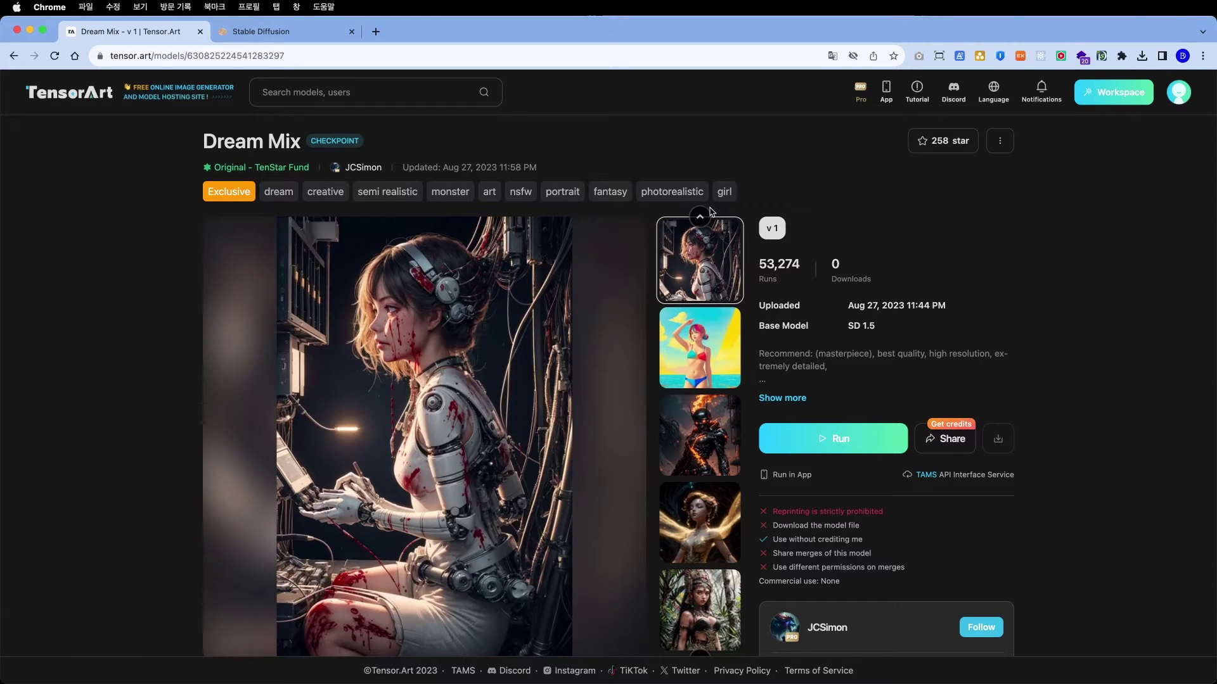
# Step back through the Dream Mix gallery to the earlier fantasy samples near the girl seated in the forest
pyautogui.click(699, 219)
pyautogui.click(700, 219)
pyautogui.click(699, 219)
pyautogui.click(699, 218)
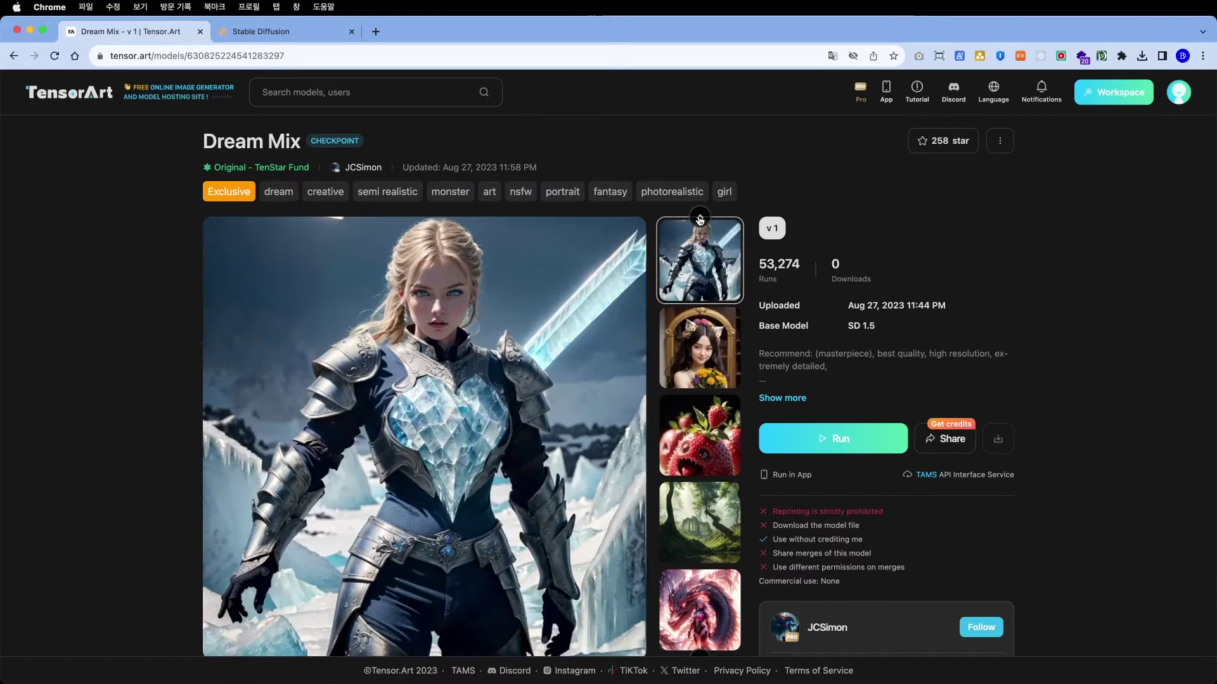
pyautogui.click(699, 219)
pyautogui.click(699, 219)
pyautogui.click(703, 327)
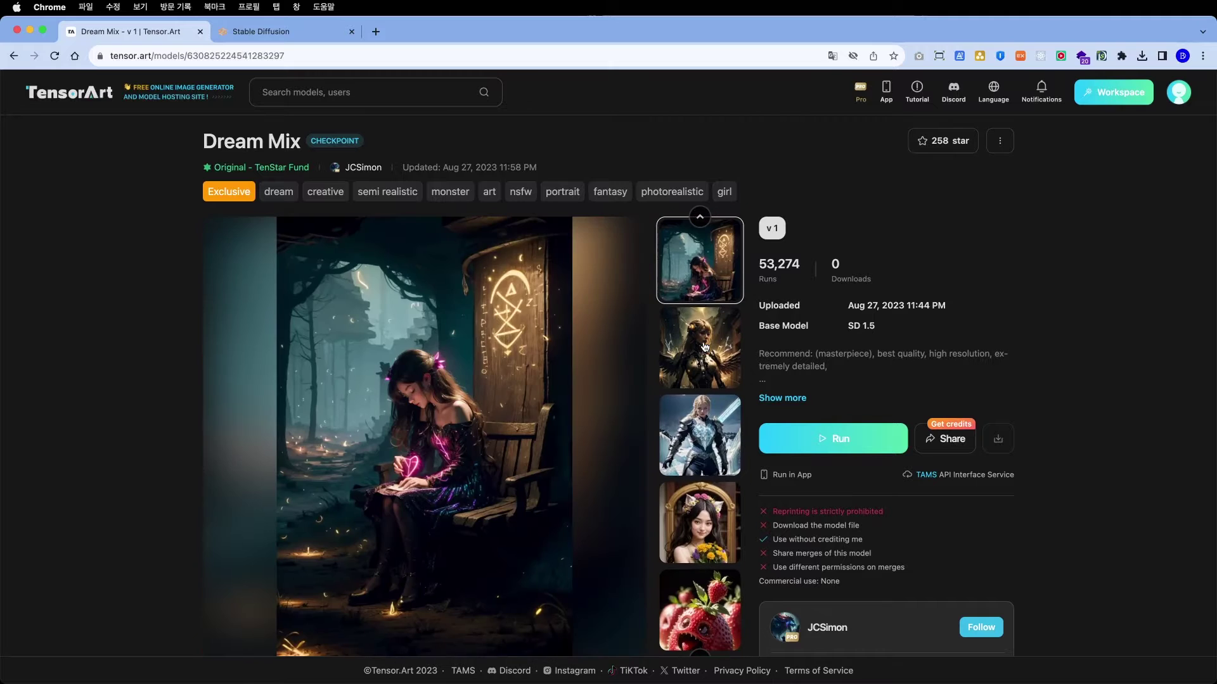
# Remix the Dream Mix sample of the girl seated in the forest to load its model, LoRAs and prompts into the generator
pyautogui.moveTo(460, 462)
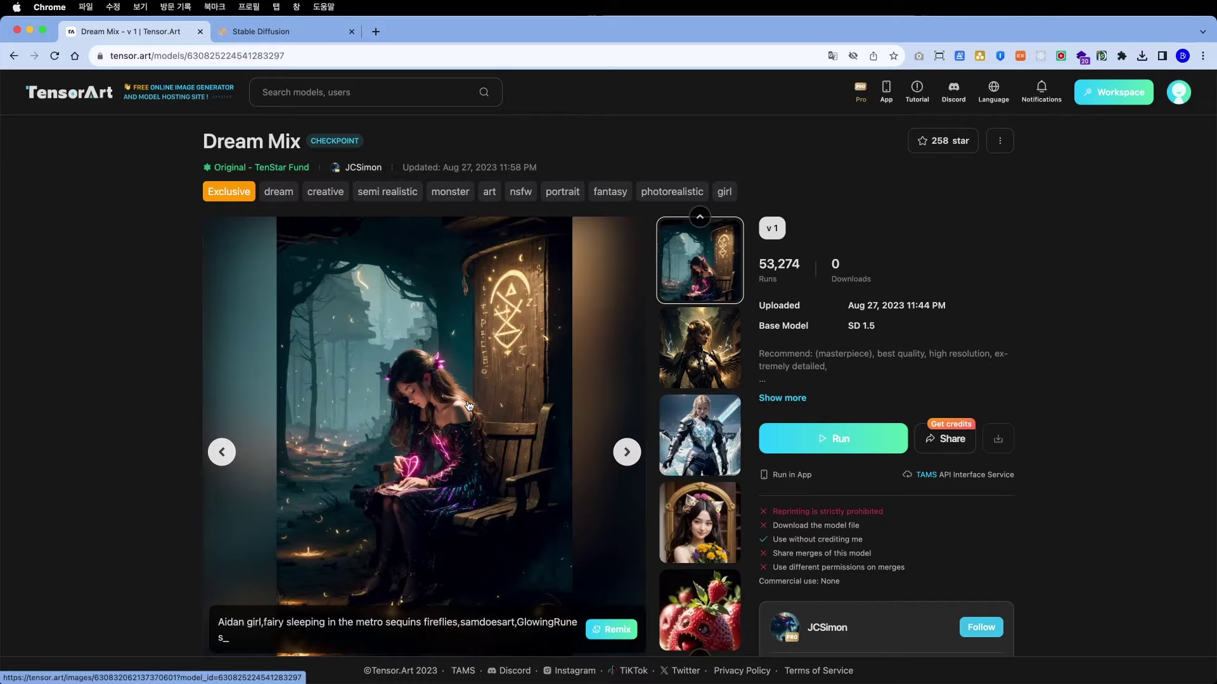
pyautogui.click(616, 629)
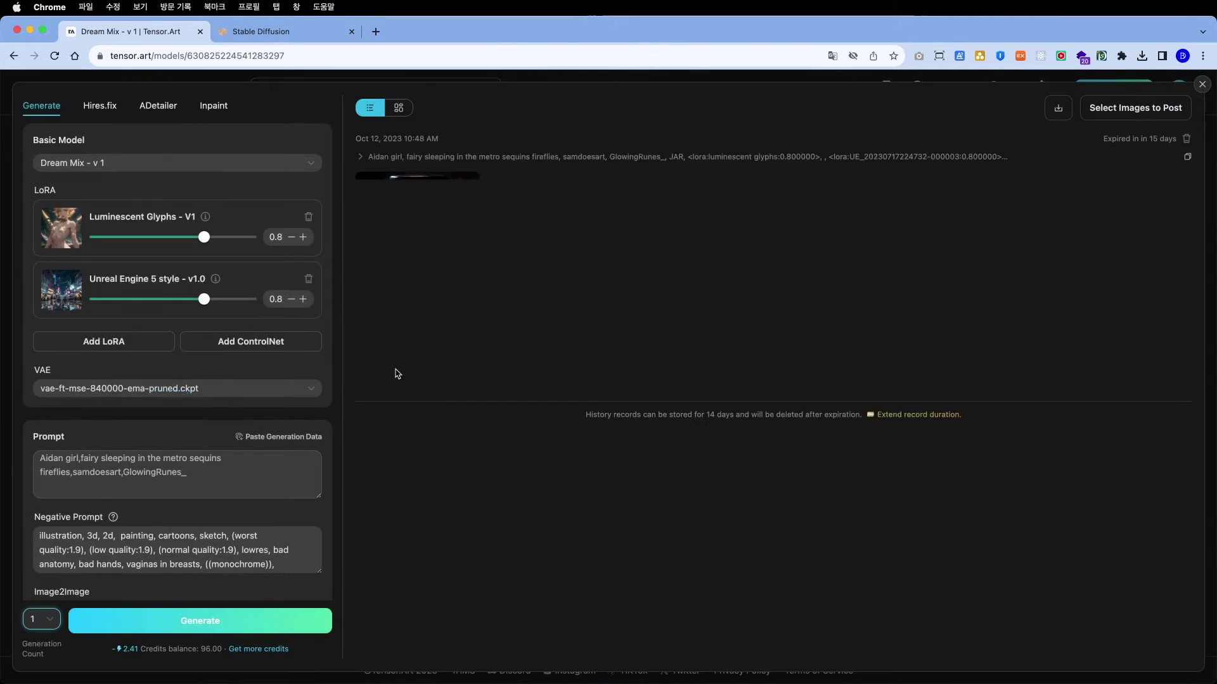
pyautogui.moveTo(633, 366)
pyautogui.mouseDown()
pyautogui.moveTo(415, 187)
pyautogui.moveTo(498, 417)
pyautogui.mouseUp()
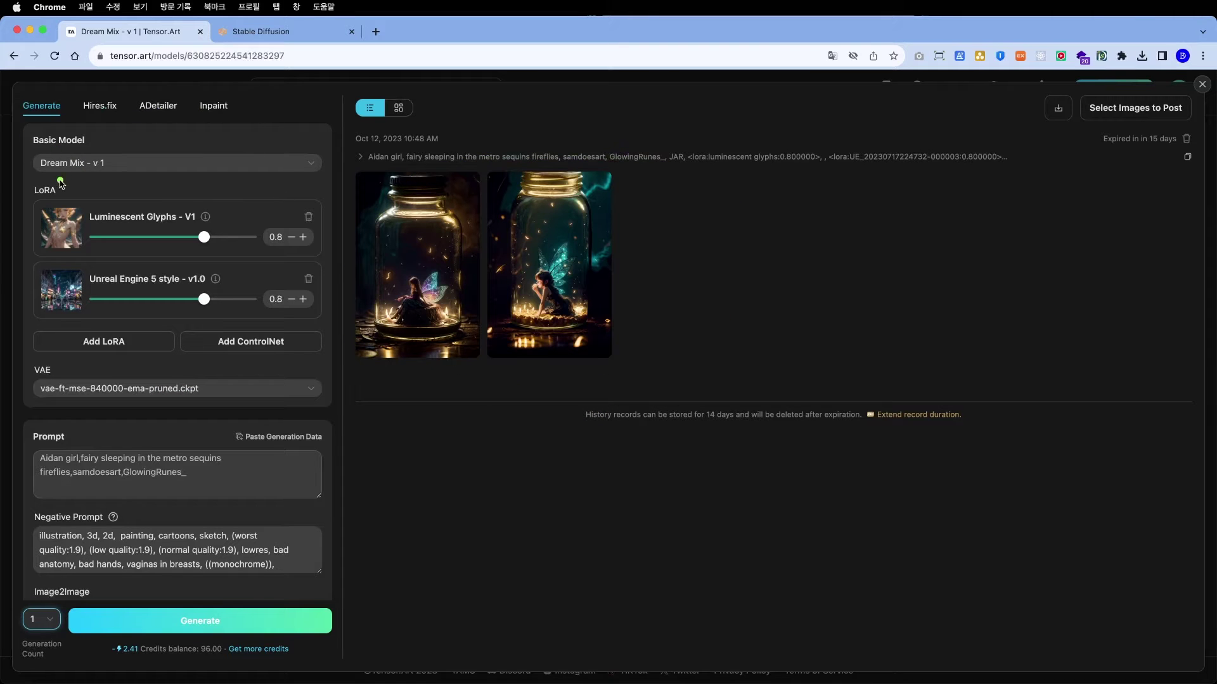
pyautogui.moveTo(38, 185)
pyautogui.mouseDown()
pyautogui.moveTo(8, 142)
pyautogui.moveTo(40, 124)
pyautogui.moveTo(326, 143)
pyautogui.moveTo(322, 188)
pyautogui.moveTo(8, 198)
pyautogui.moveTo(22, 143)
pyautogui.moveTo(102, 172)
pyautogui.mouseUp()
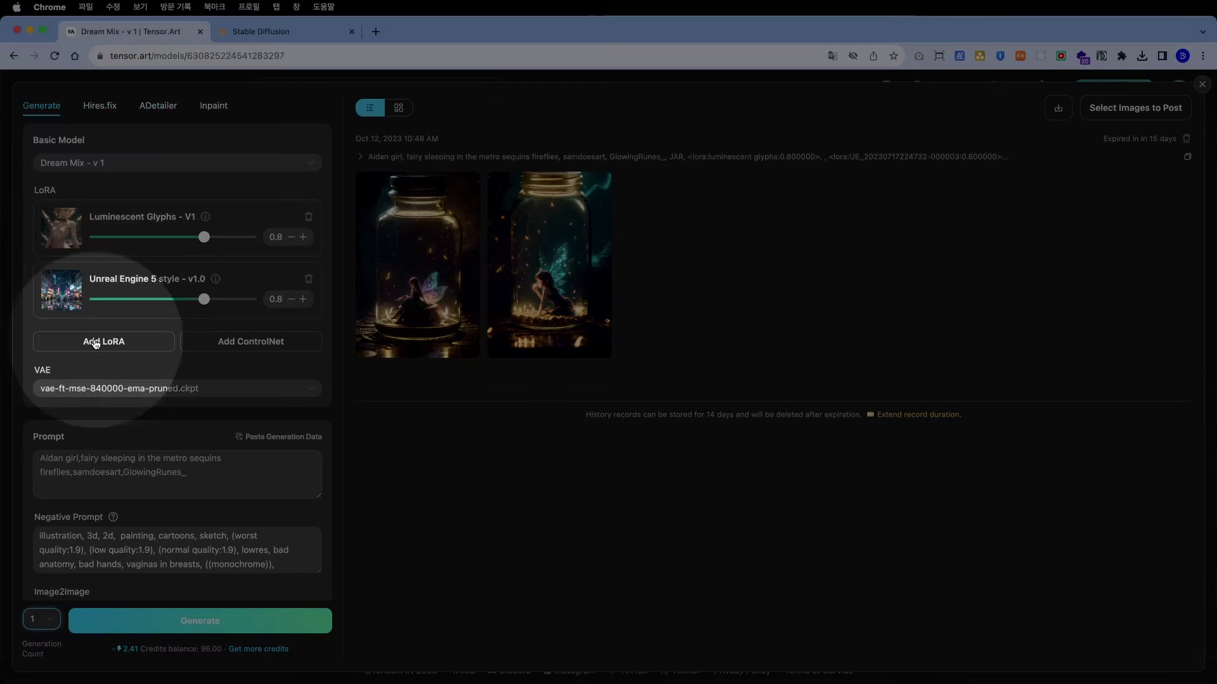
# View the list of LoRAs that can be added, close it and check the remixed negative prompt
pyautogui.click(114, 341)
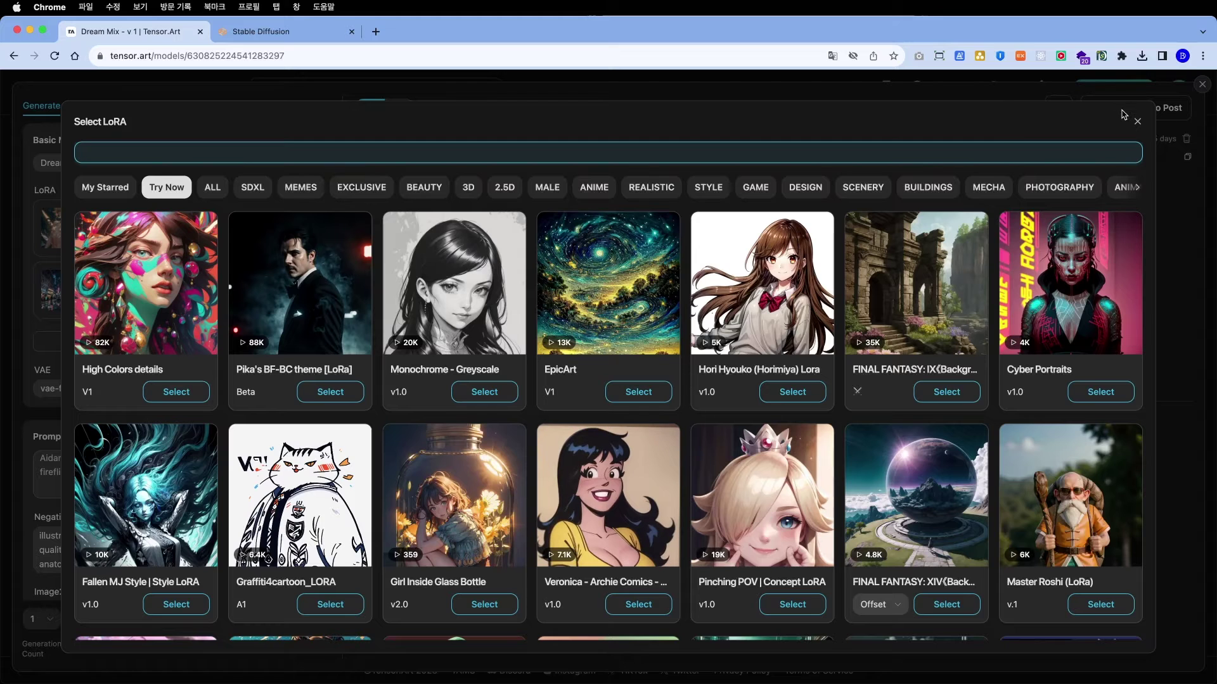
pyautogui.click(1137, 121)
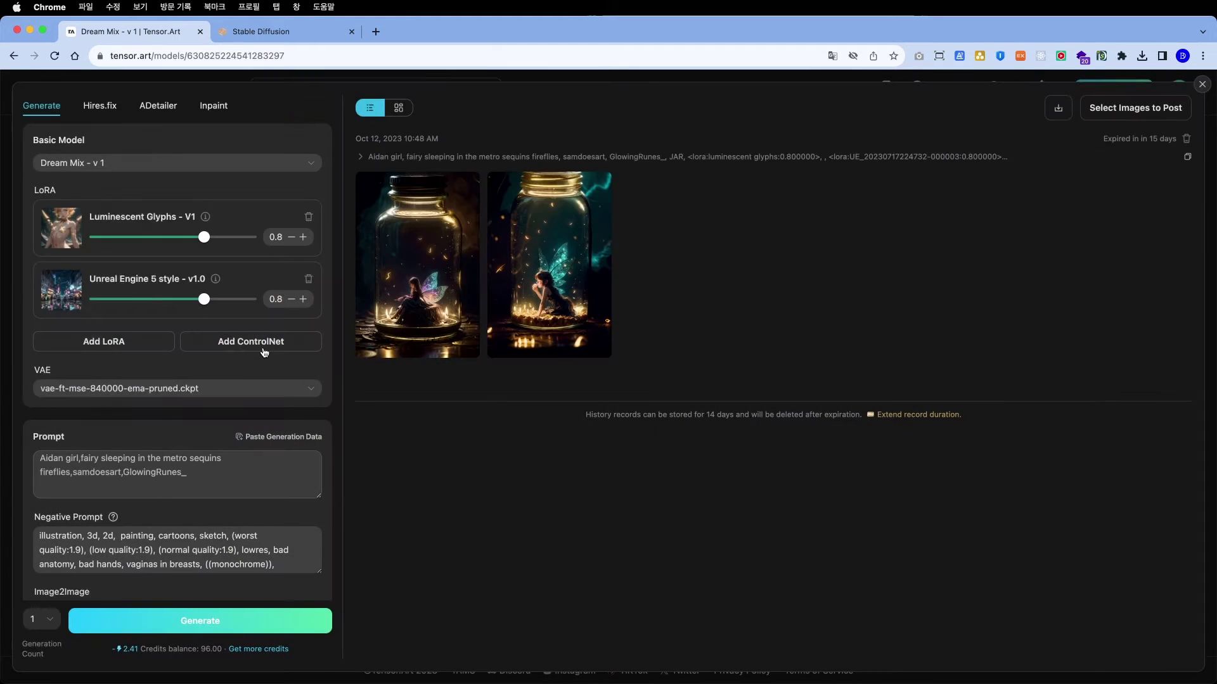
pyautogui.click(123, 550)
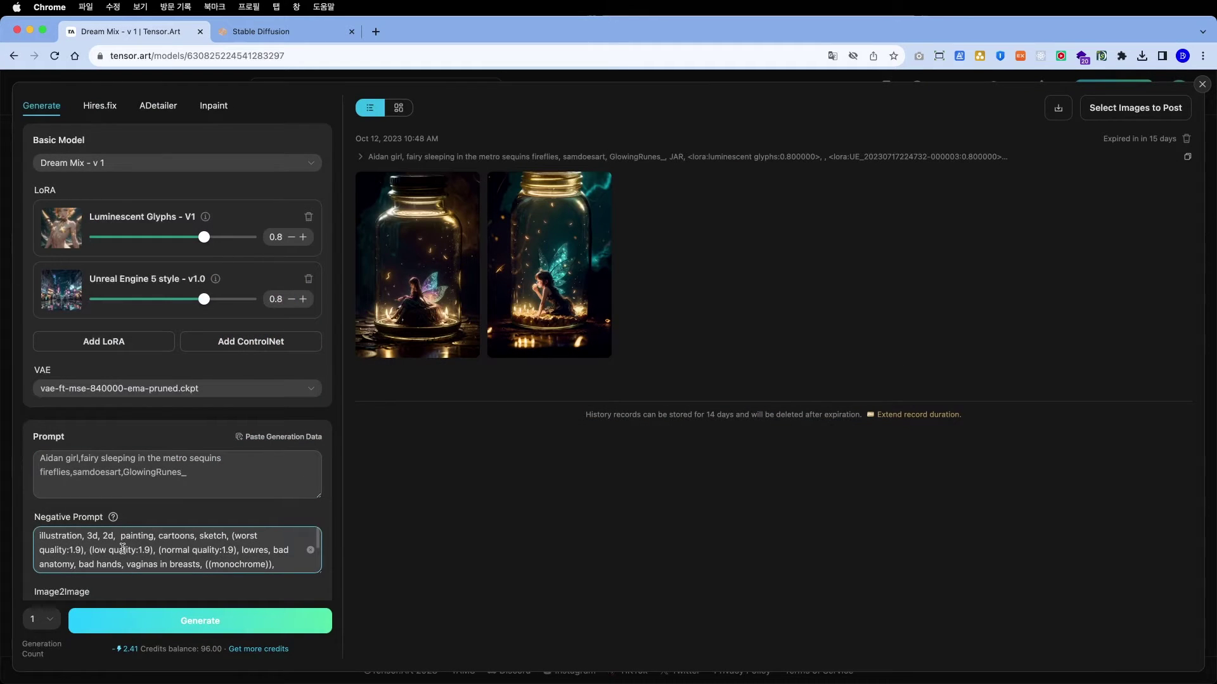
pyautogui.moveTo(88, 362)
pyautogui.mouseDown()
pyautogui.moveTo(47, 370)
pyautogui.moveTo(23, 456)
pyautogui.moveTo(102, 566)
pyautogui.moveTo(302, 375)
pyautogui.mouseUp()
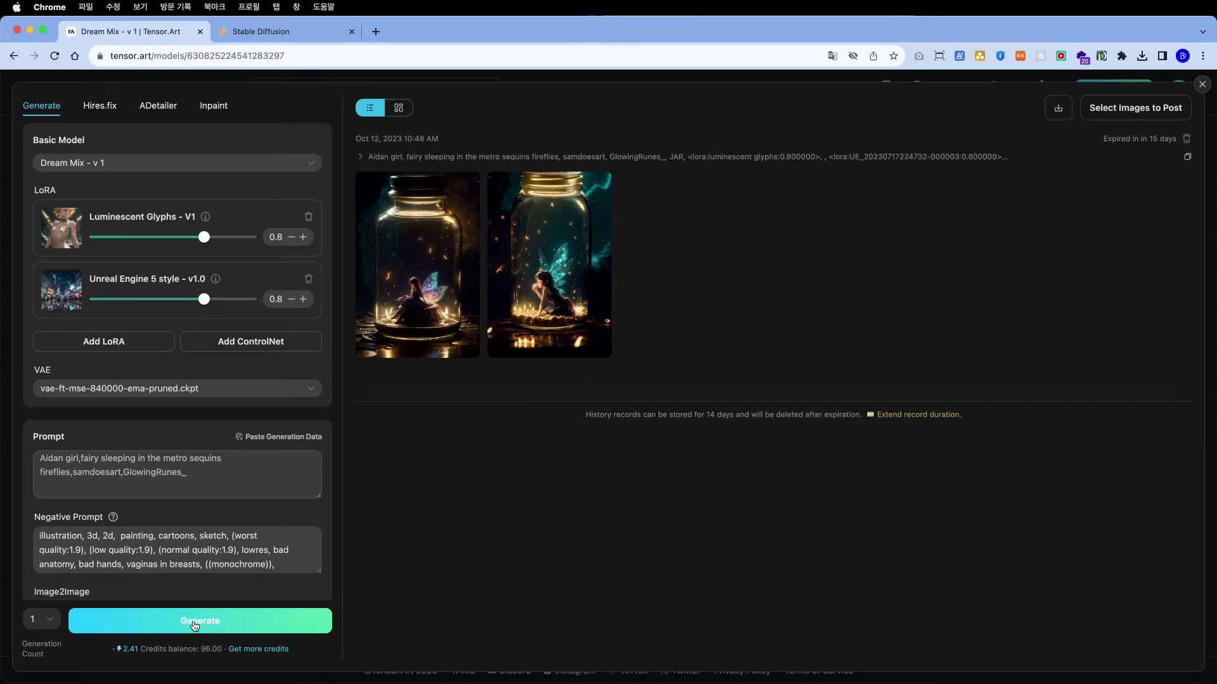
# Try to generate the image with the remixed settings, compare the Pro and Standard limits and dismiss the membership offer
pyautogui.click(201, 624)
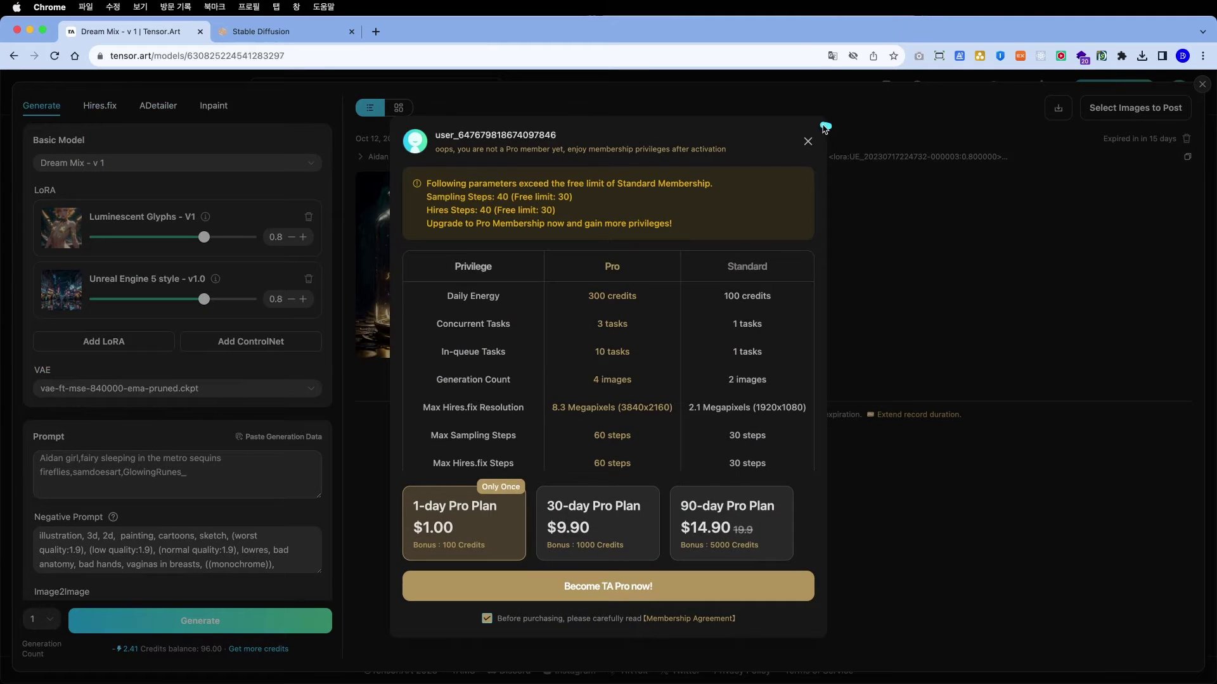
pyautogui.moveTo(827, 127)
pyautogui.mouseDown()
pyautogui.moveTo(402, 109)
pyautogui.moveTo(521, 663)
pyautogui.moveTo(917, 117)
pyautogui.mouseUp()
pyautogui.moveTo(596, 245)
pyautogui.mouseDown()
pyautogui.moveTo(401, 243)
pyautogui.moveTo(478, 270)
pyautogui.mouseUp()
pyautogui.moveTo(767, 393); pyautogui.dragTo(768, 396)
pyautogui.moveTo(774, 473)
pyautogui.mouseDown()
pyautogui.moveTo(700, 420)
pyautogui.moveTo(768, 447)
pyautogui.moveTo(751, 396)
pyautogui.moveTo(747, 407)
pyautogui.mouseUp()
pyautogui.moveTo(399, 444); pyautogui.dragTo(532, 443)
pyautogui.moveTo(755, 433)
pyautogui.mouseDown()
pyautogui.moveTo(774, 452)
pyautogui.moveTo(741, 460)
pyautogui.moveTo(723, 423)
pyautogui.mouseUp()
pyautogui.click(807, 142)
# Set the sampling steps to 30 in the generation settings
pyautogui.scroll(-10, 122, 437)
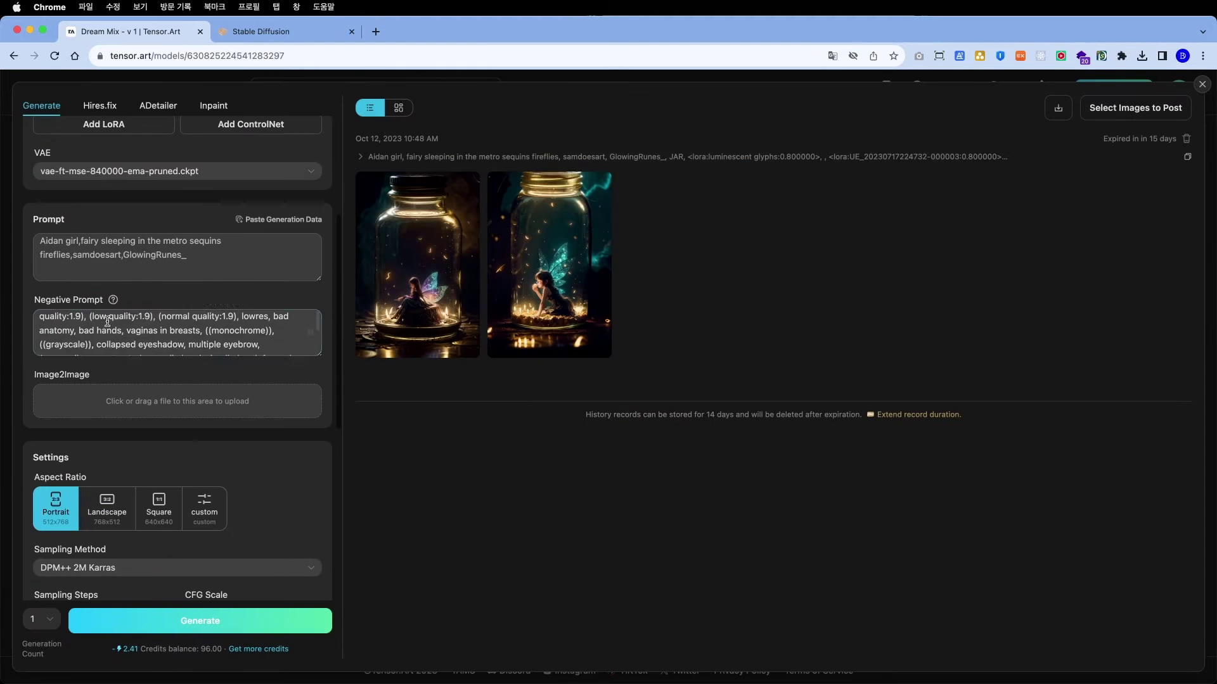
pyautogui.scroll(-2, 123, 437)
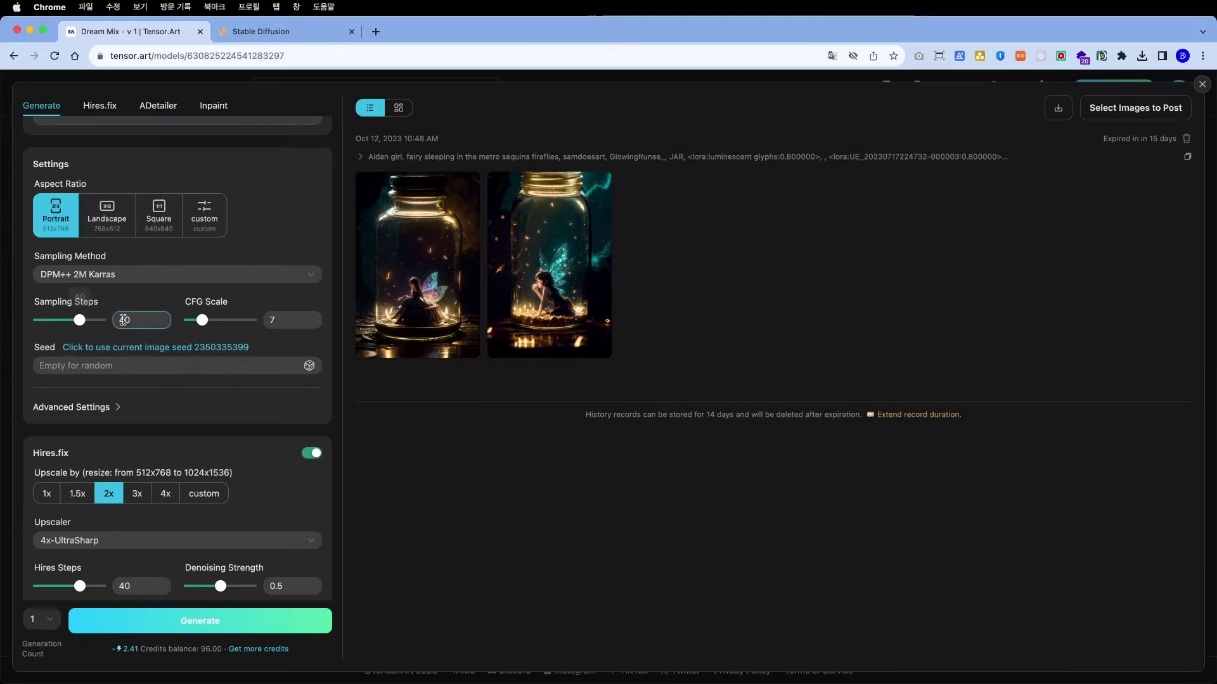
pyautogui.click(110, 321)
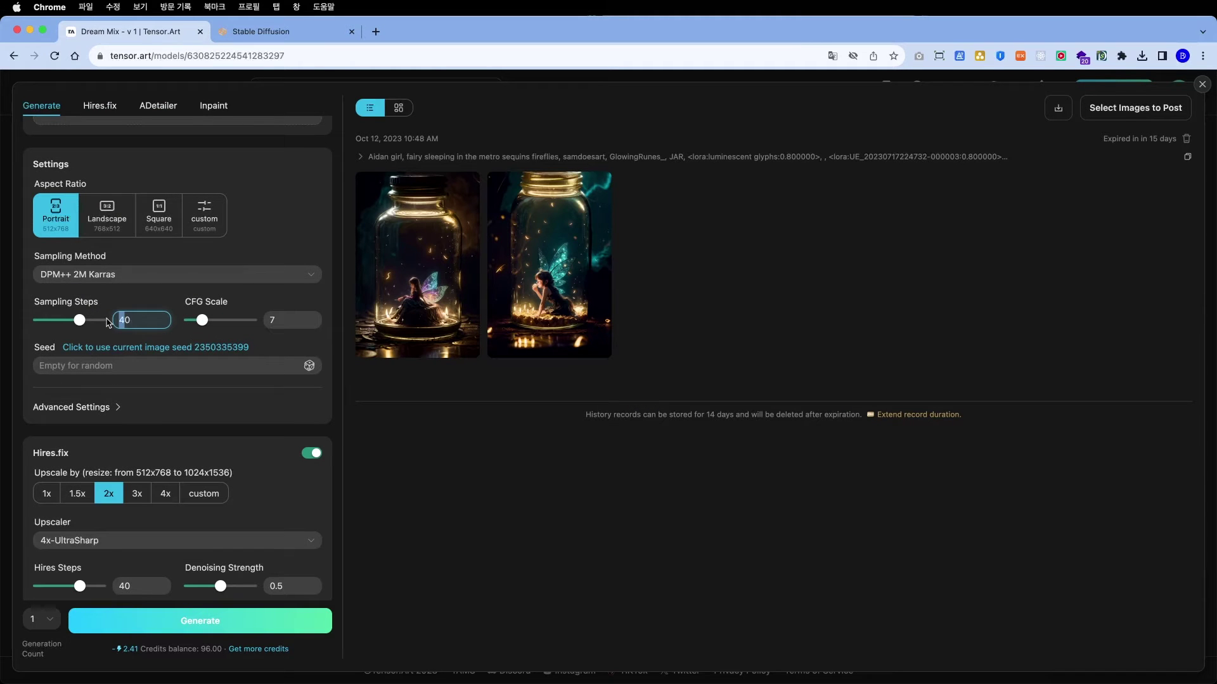
pyautogui.write('3')
pyautogui.press('Tab')
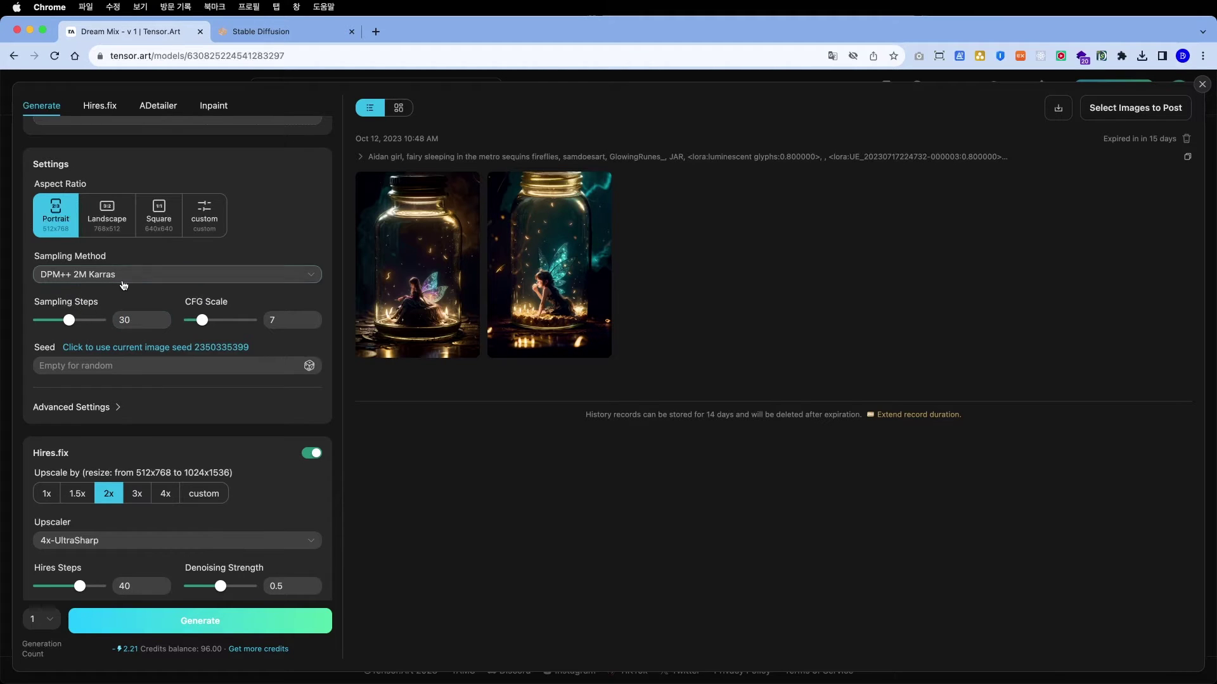
# Set the hires steps of the Hires.fix upscaling to 30
pyautogui.scroll(-2, 114, 380)
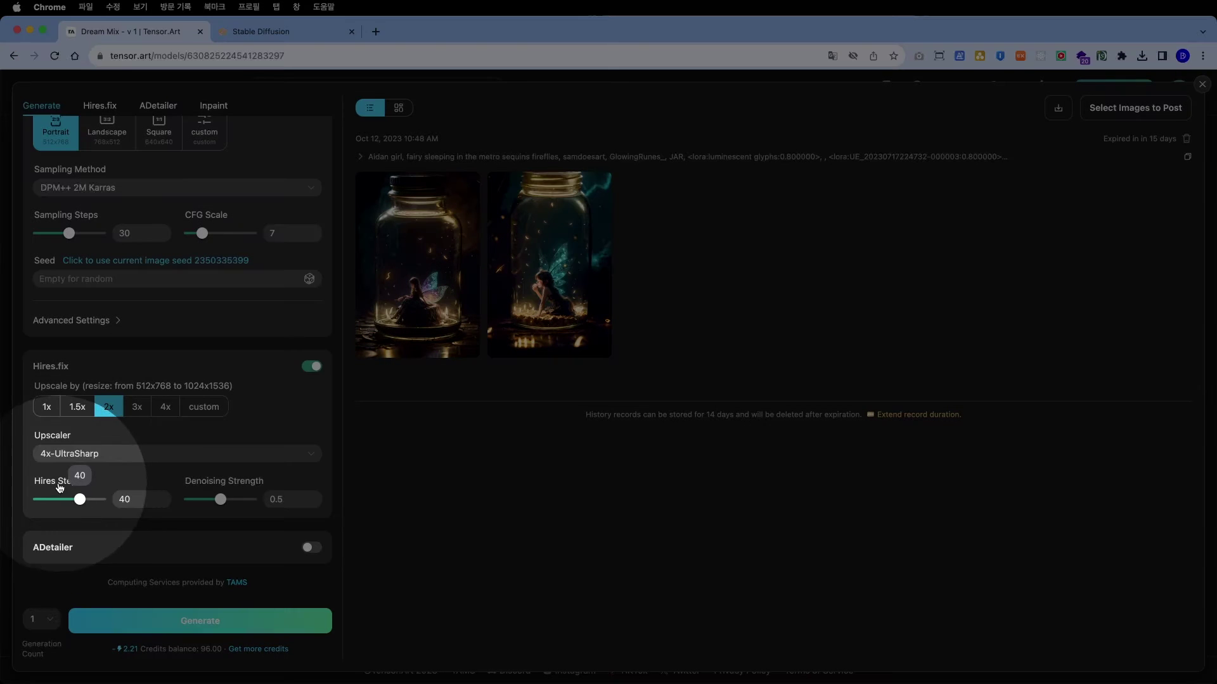
pyautogui.press('Tab')
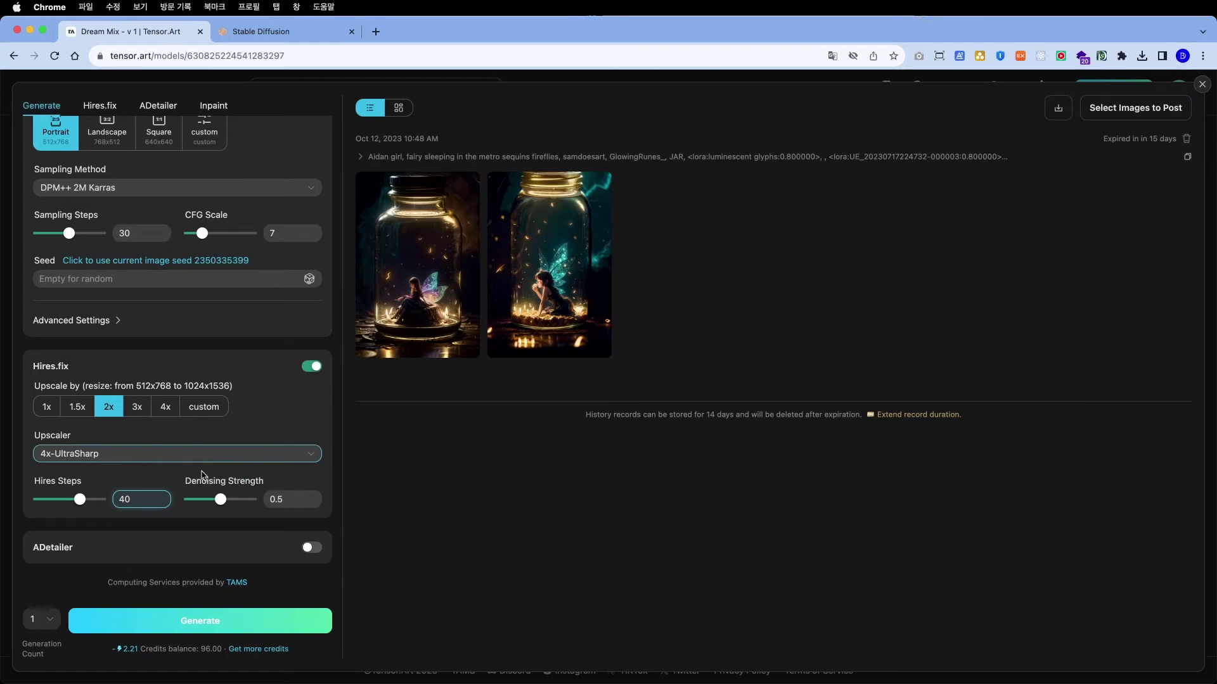
pyautogui.moveTo(241, 580); pyautogui.dragTo(143, 556)
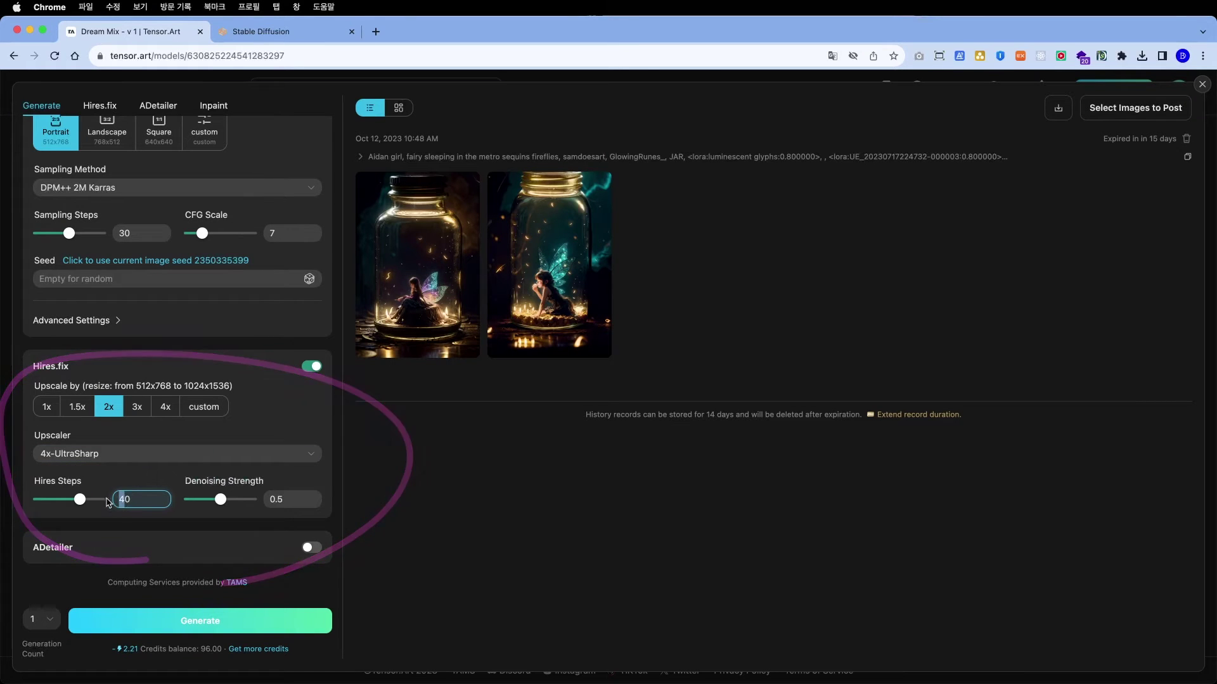
pyautogui.write('30')
pyautogui.press('Tab')
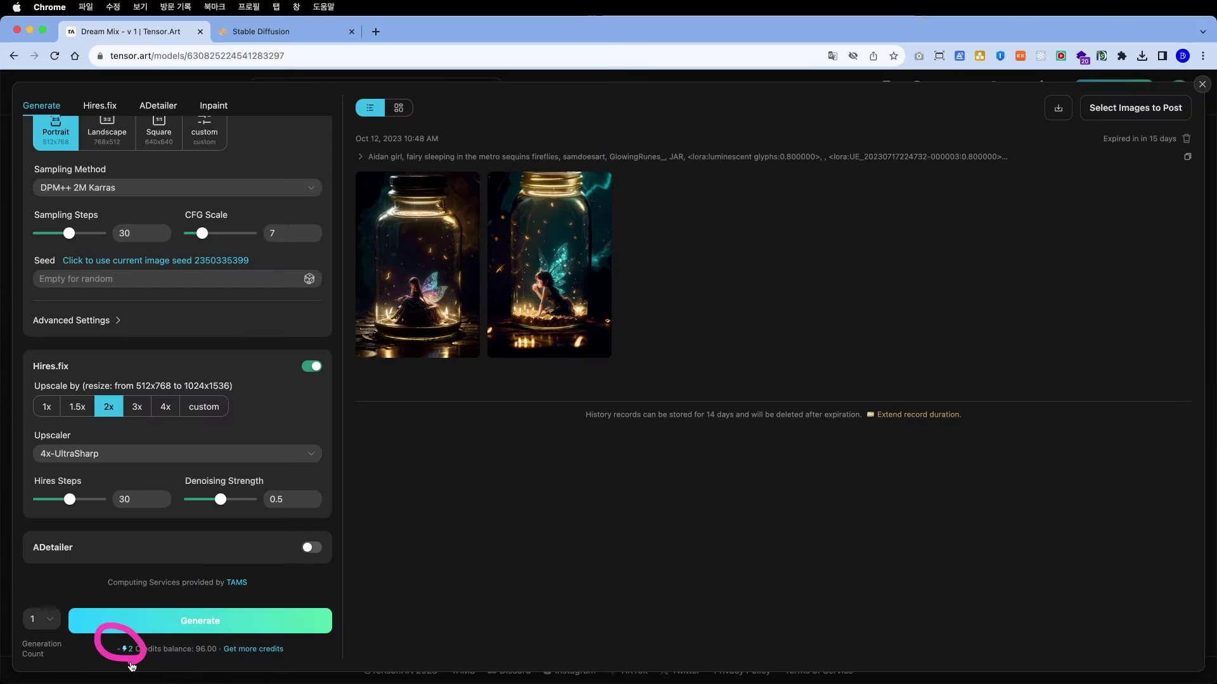
# Set the generation count to 2 and generate the images
pyautogui.click(50, 625)
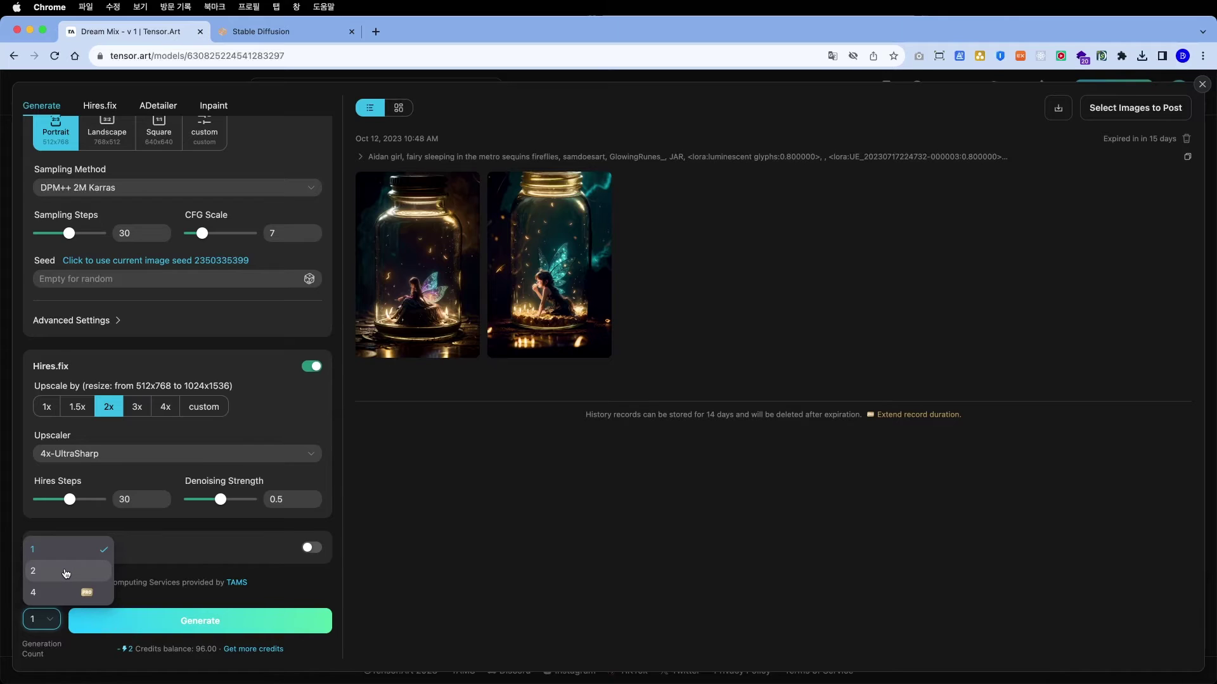
pyautogui.click(66, 574)
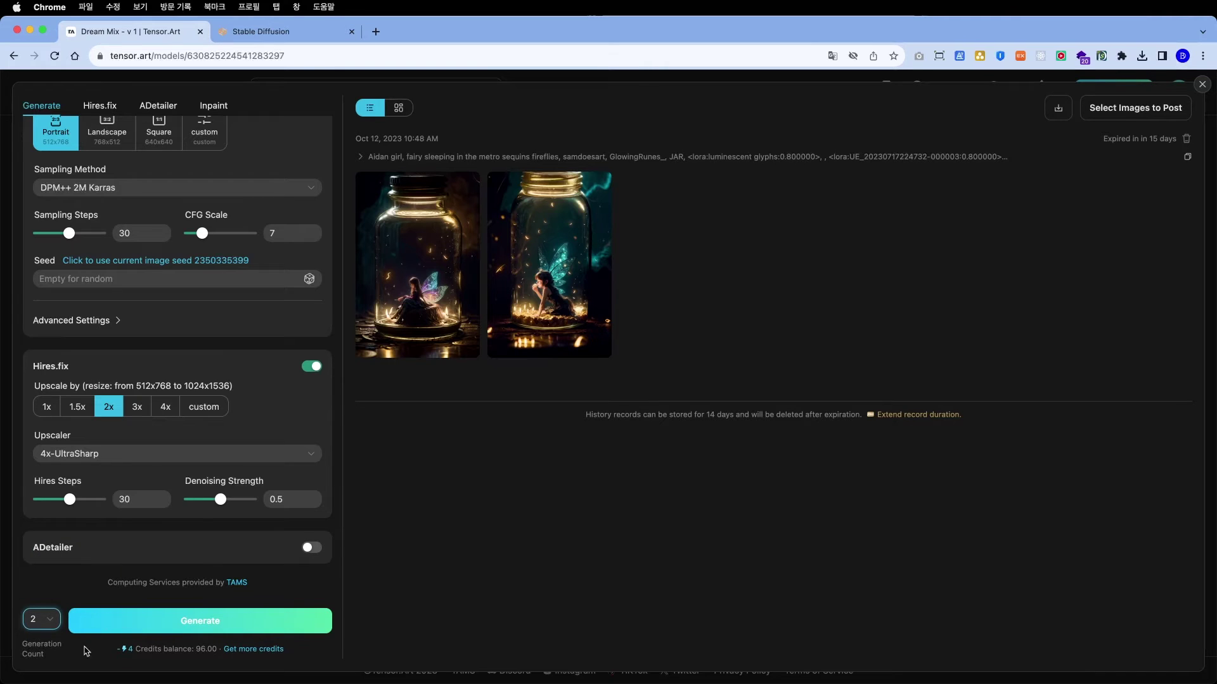
pyautogui.click(206, 628)
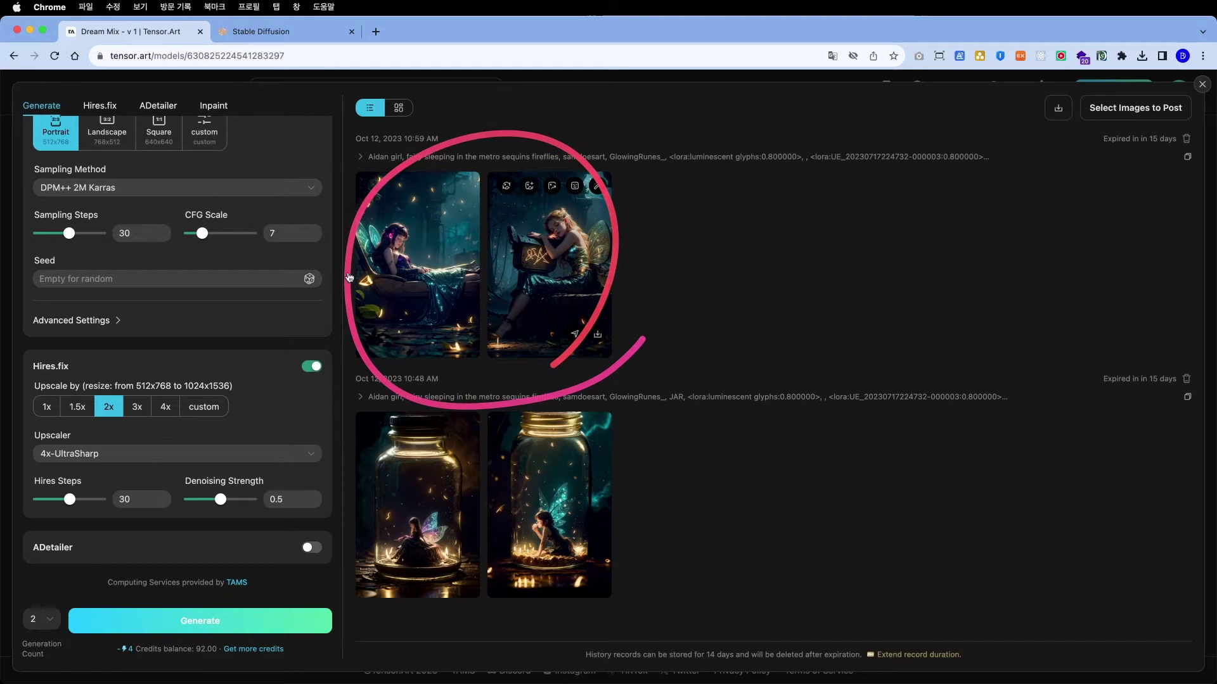
# View each of the two newly generated fairy images enlarged and close the preview
pyautogui.click(435, 254)
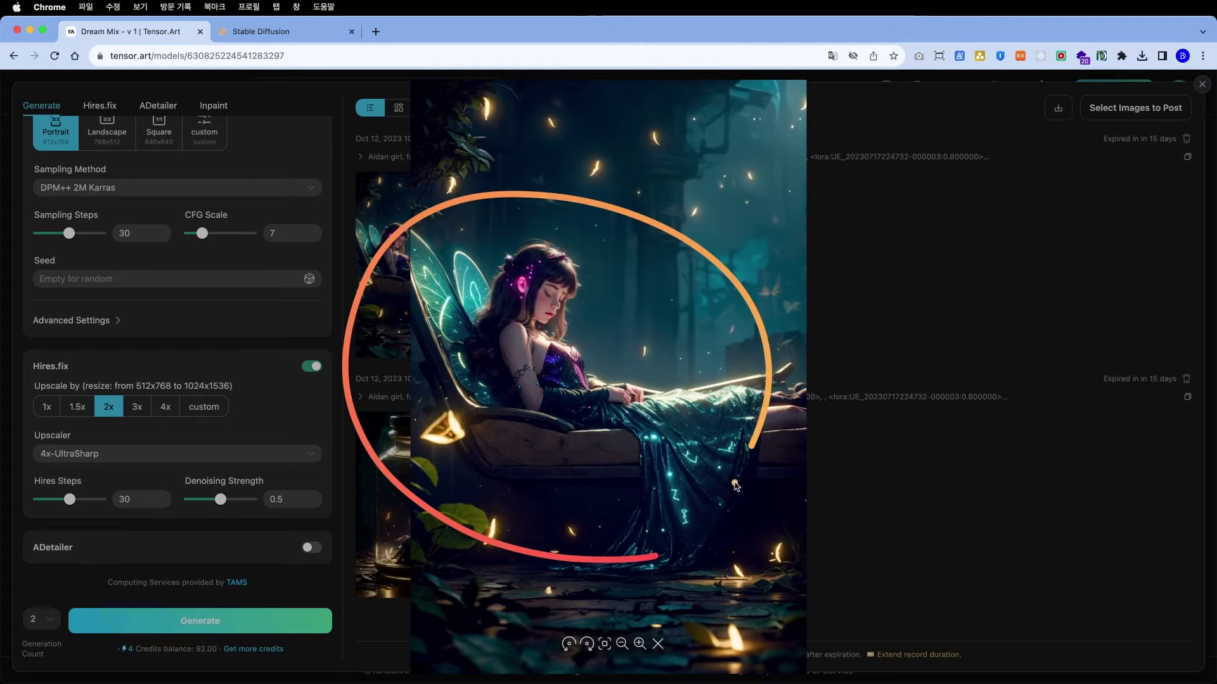
pyautogui.click(848, 178)
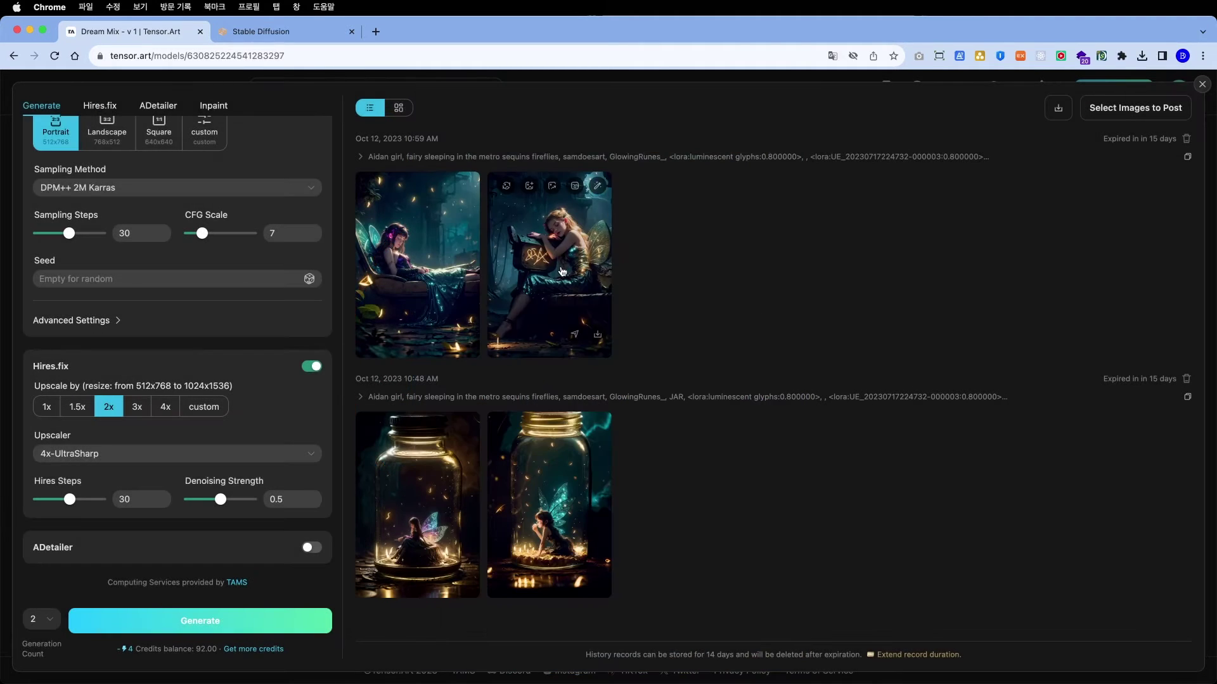
pyautogui.click(555, 268)
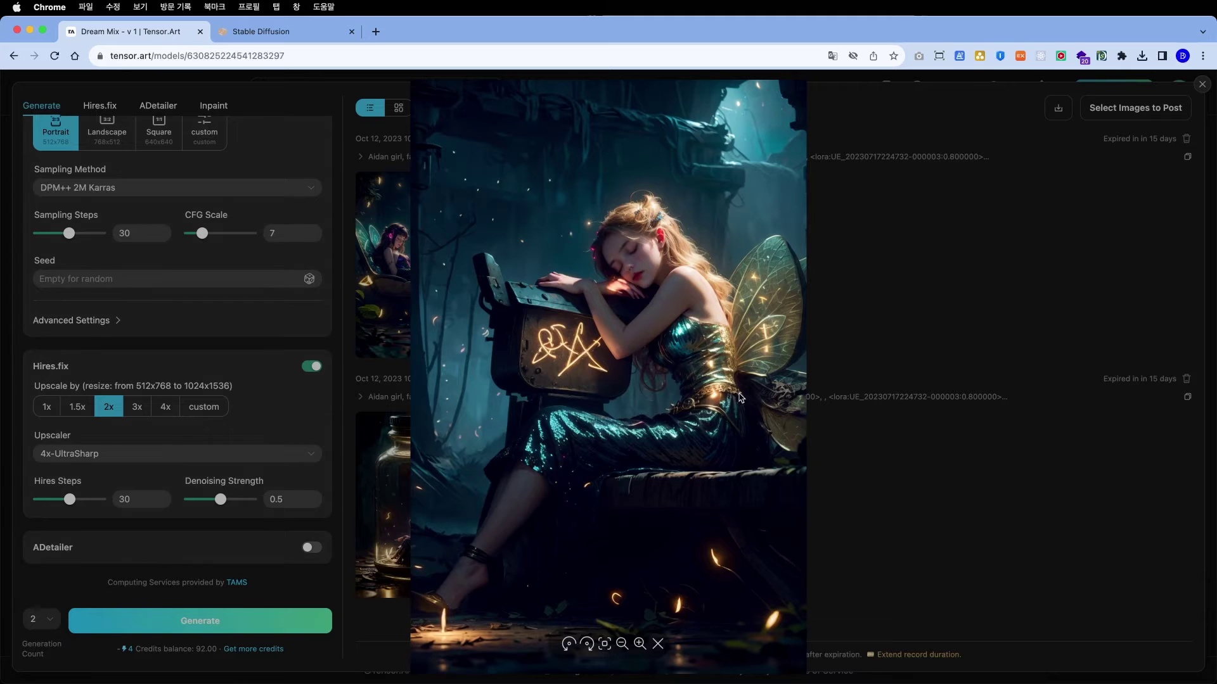
pyautogui.click(832, 241)
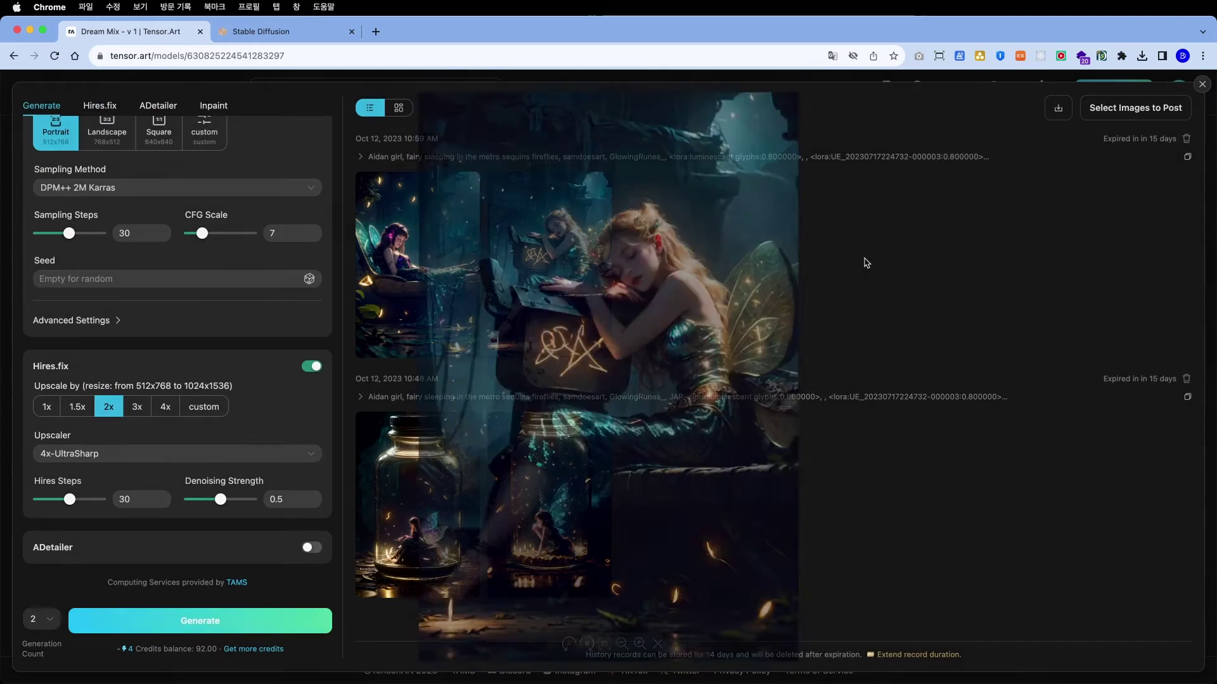
# Add the Girl Inside Glass Bottle v2.0 LoRA to the Dream Mix generation setup
pyautogui.scroll(10, 234, 314)
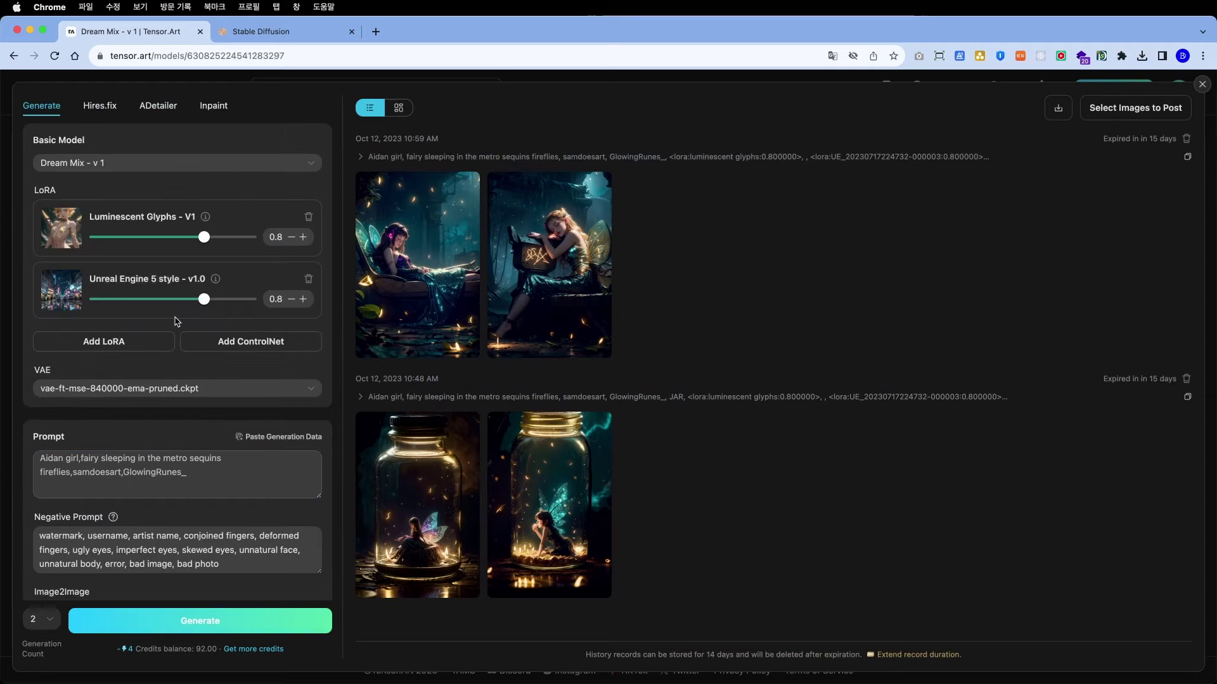
pyautogui.click(104, 342)
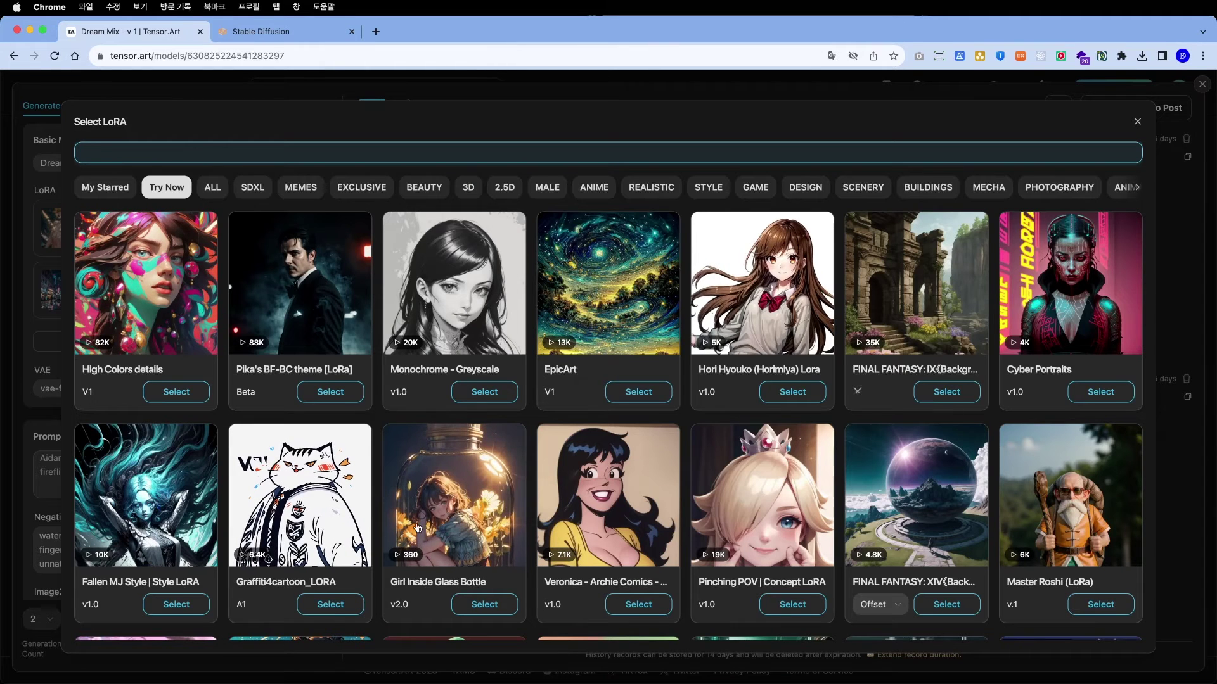
pyautogui.scroll(-2, 447, 496)
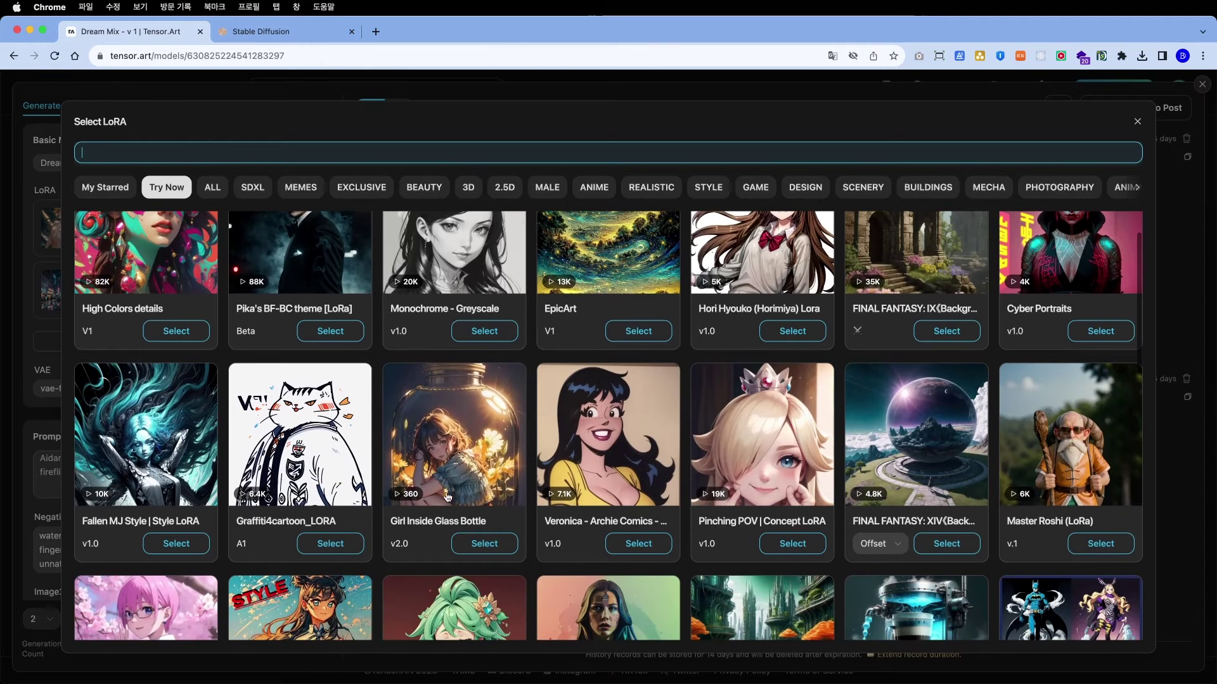
pyautogui.click(437, 452)
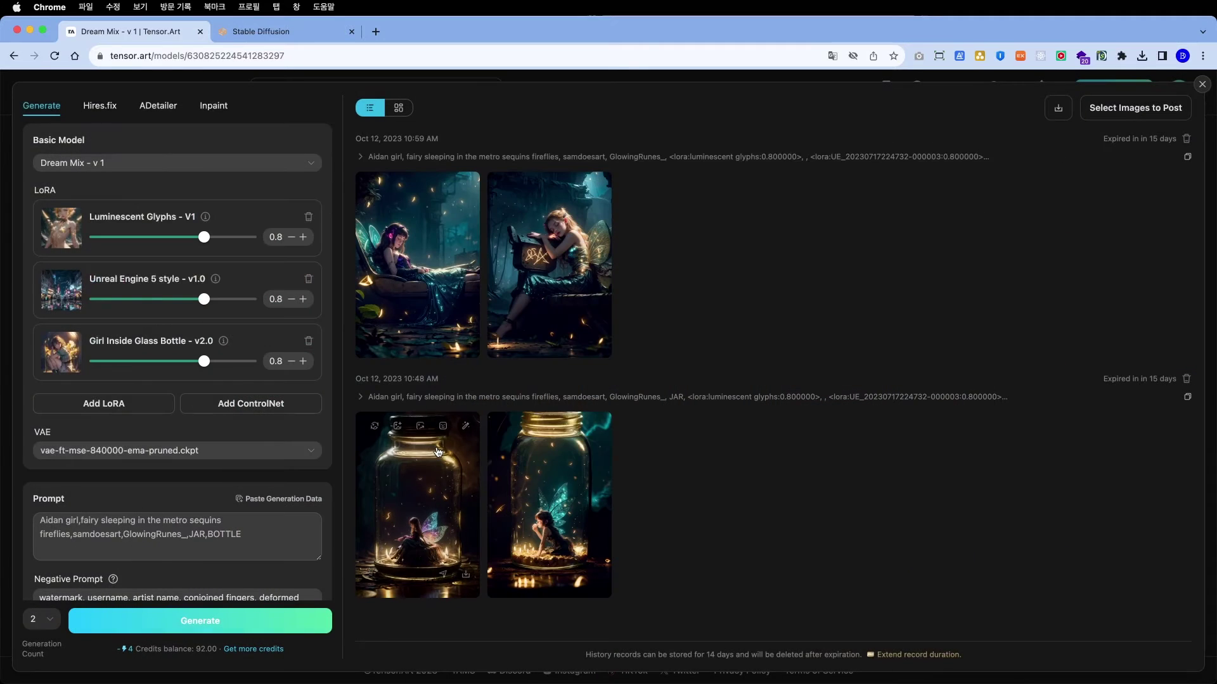
pyautogui.moveTo(89, 392)
pyautogui.mouseDown()
pyautogui.moveTo(64, 390)
pyautogui.moveTo(239, 312)
pyautogui.moveTo(298, 395)
pyautogui.mouseUp()
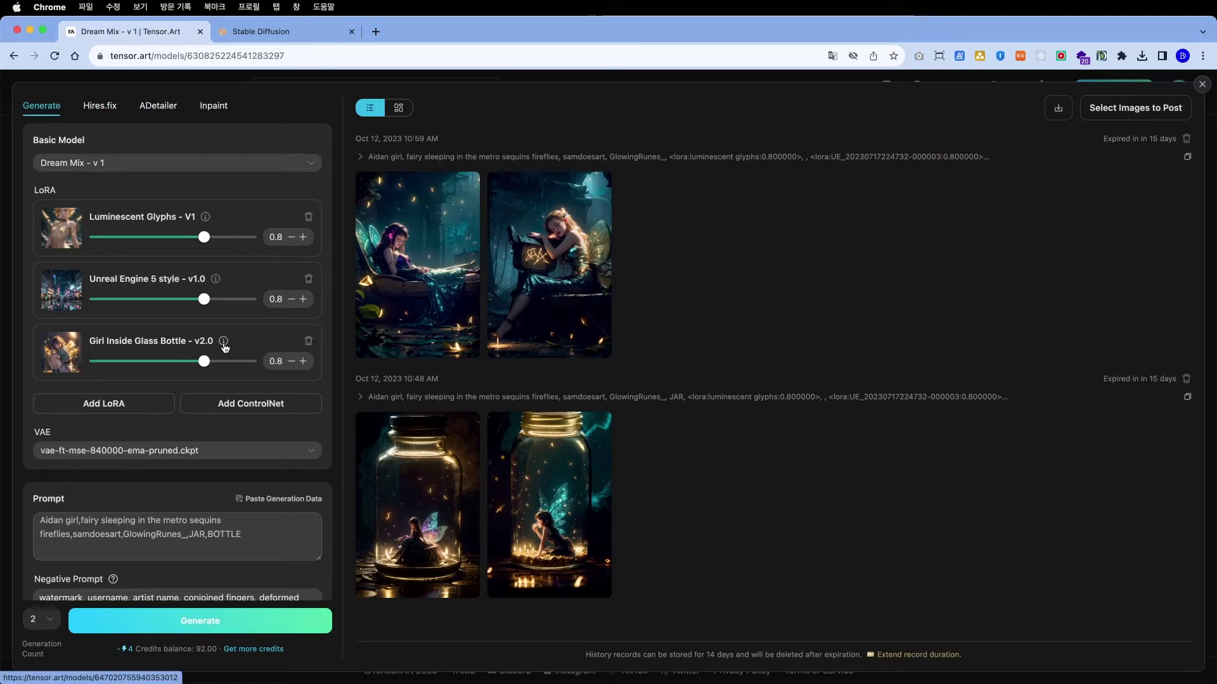
# Look through the sample images on the Girl Inside Glass Bottle LoRA's model page and return to the Dream Mix generator
pyautogui.click(223, 344)
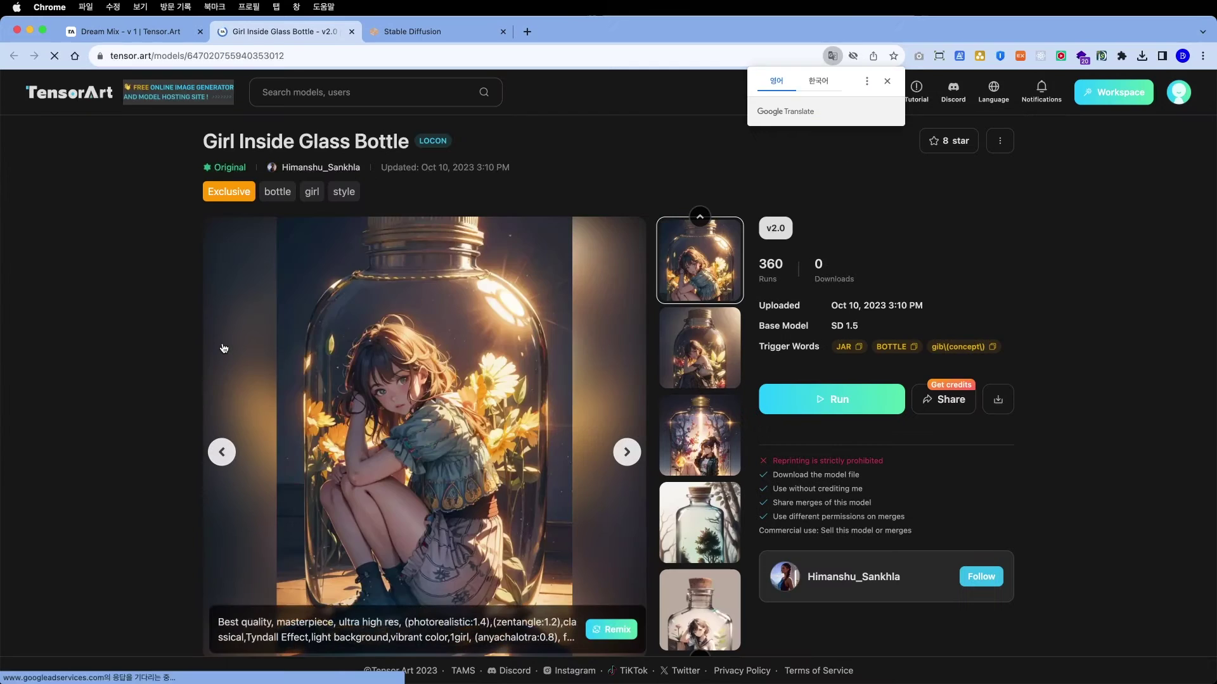
pyautogui.moveTo(447, 390)
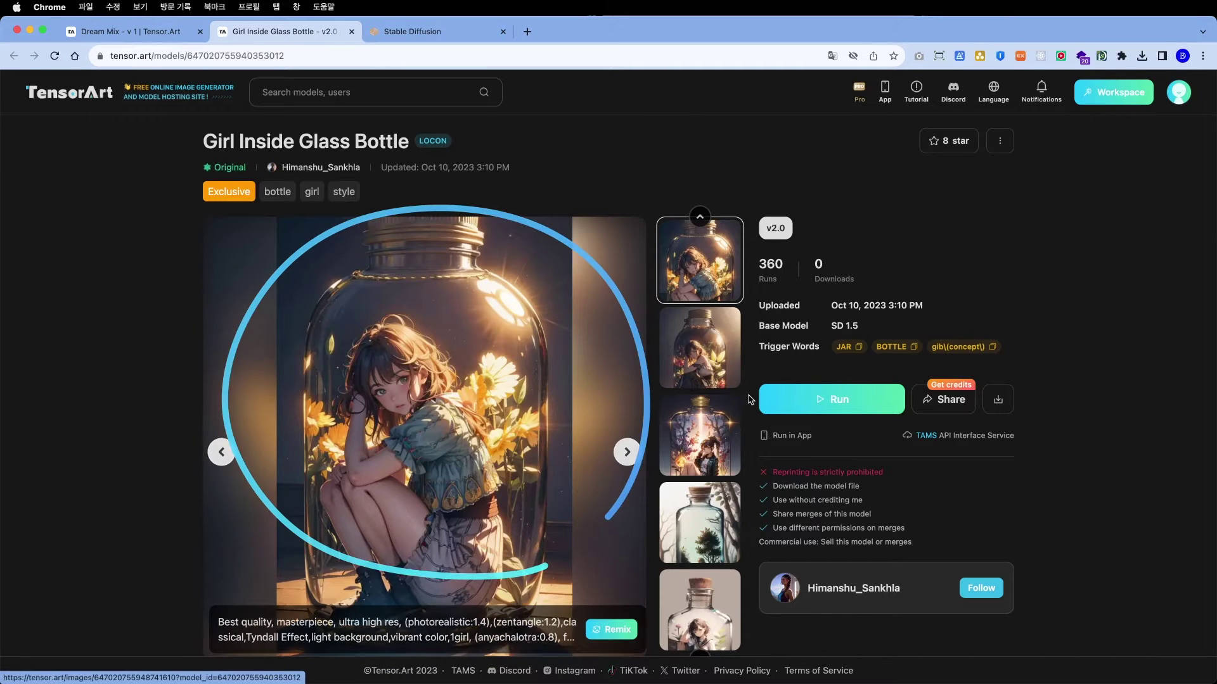
pyautogui.click(692, 379)
pyautogui.click(692, 378)
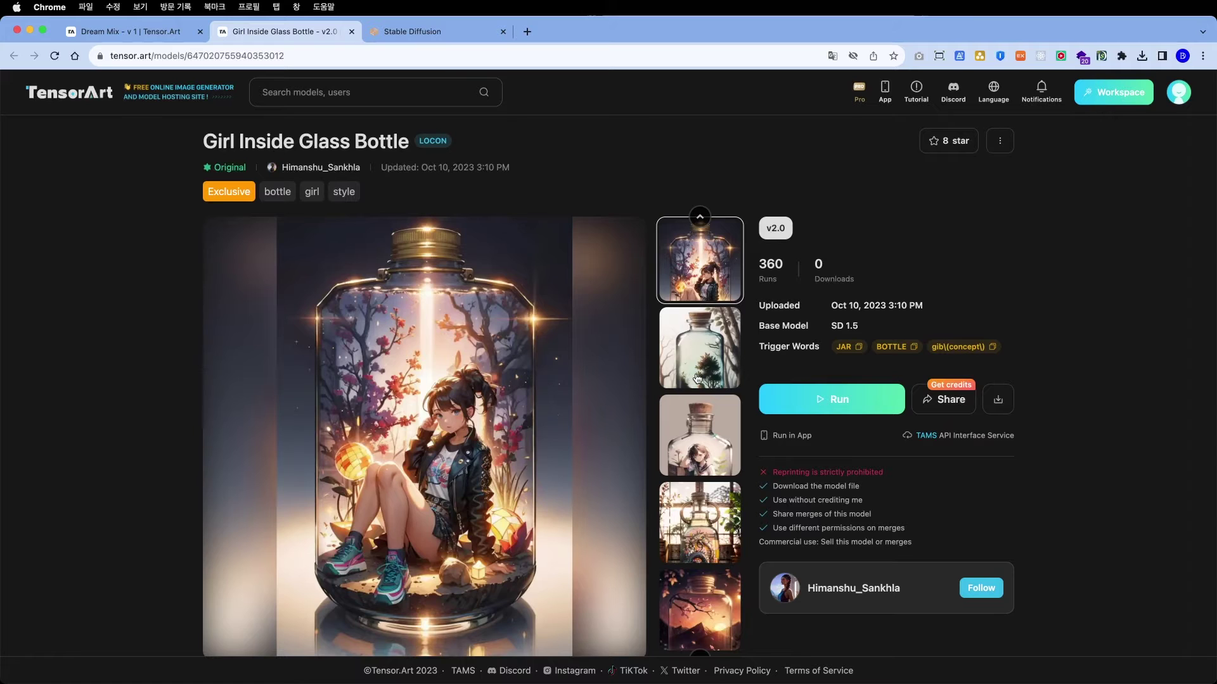
pyautogui.click(697, 379)
pyautogui.click(692, 358)
pyautogui.click(693, 360)
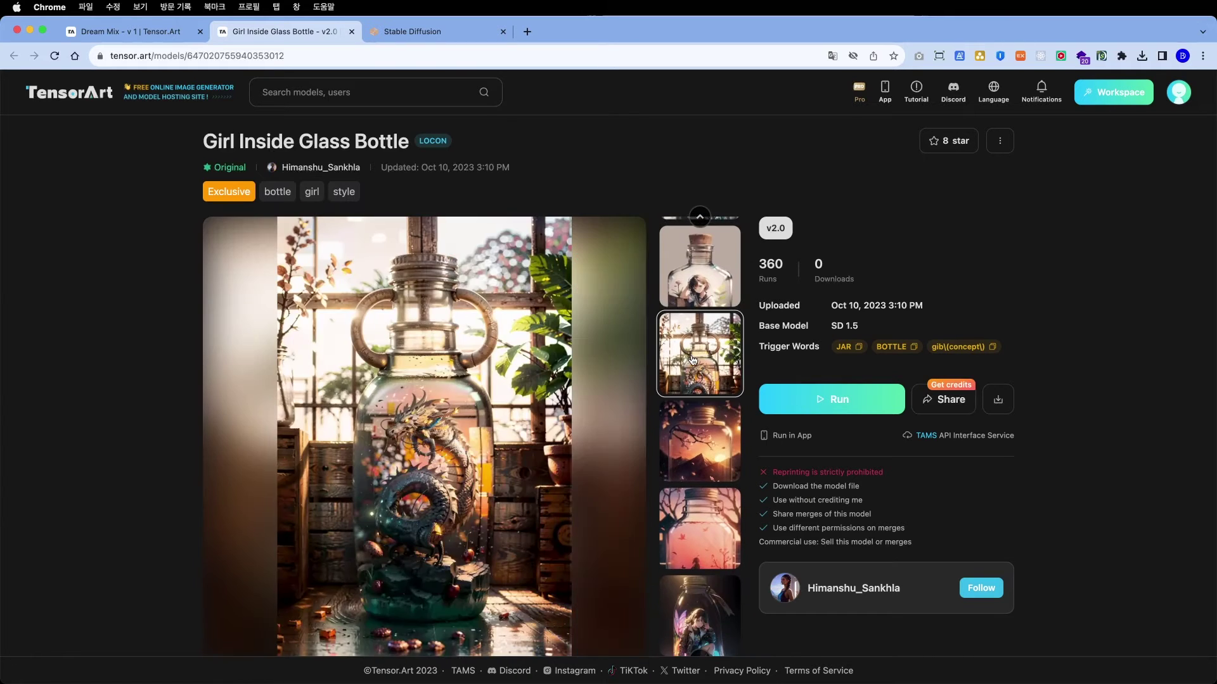
pyautogui.click(692, 450)
pyautogui.click(695, 510)
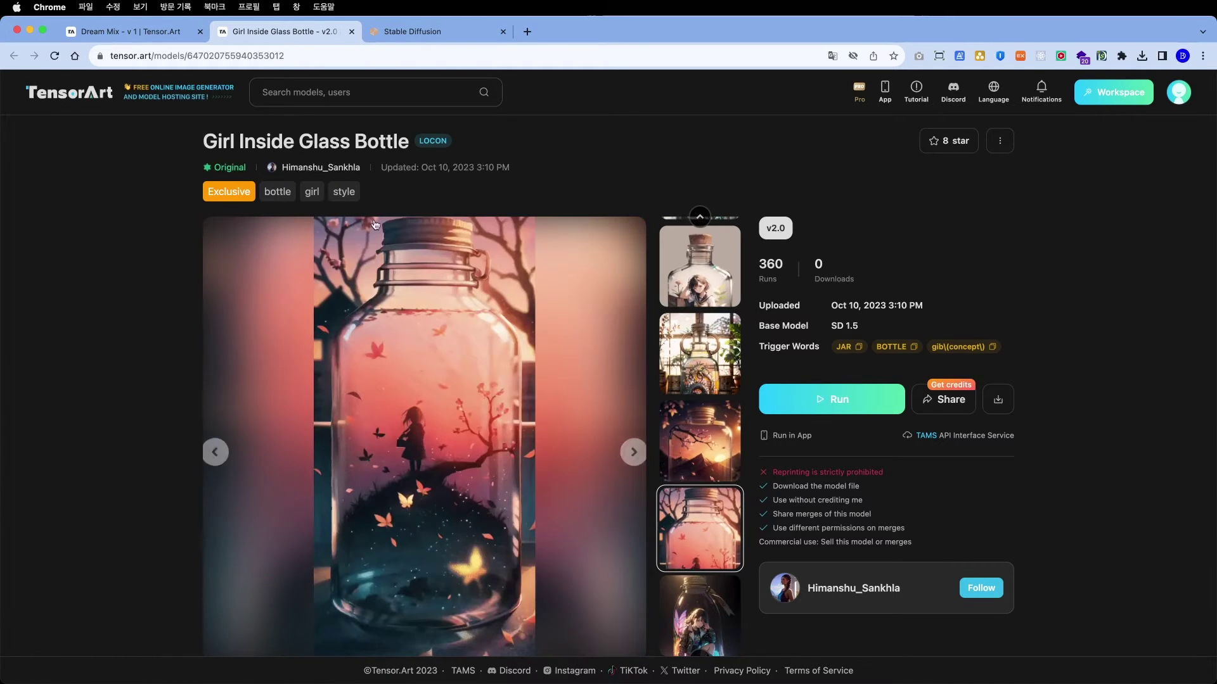
pyautogui.click(130, 31)
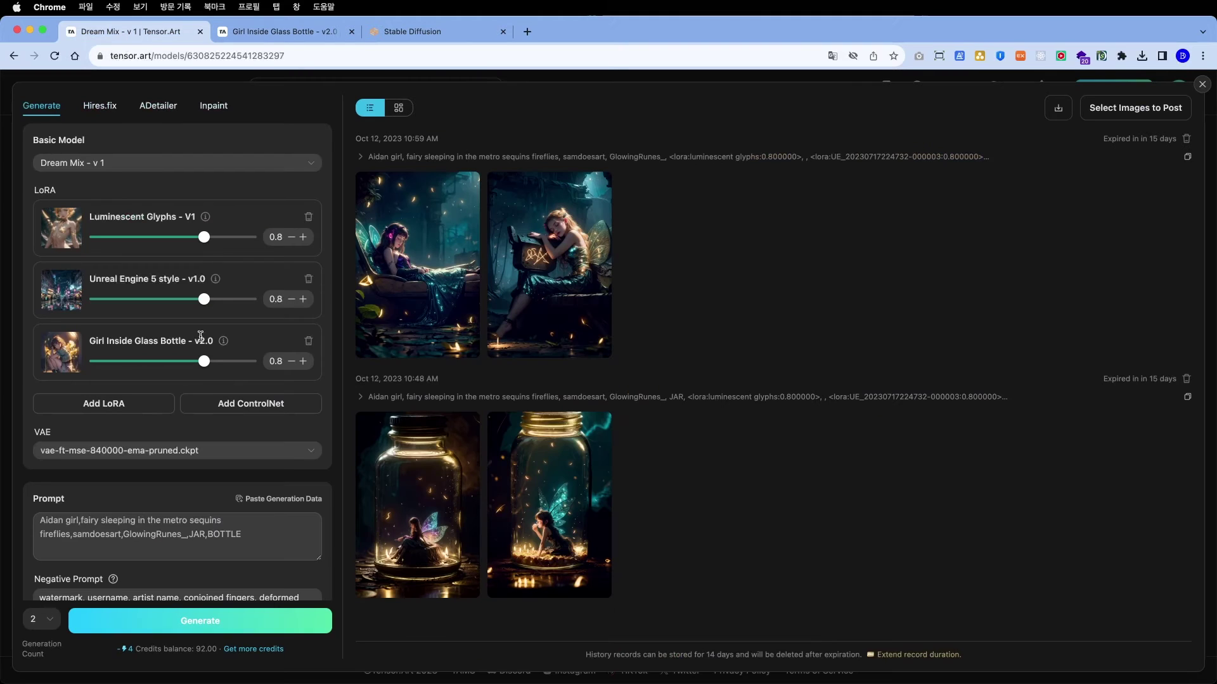
# Generate two images with the Girl Inside Glass Bottle LoRA and the prompt ending in JAR,BOTTLE,gib\(concept\)
pyautogui.scroll(-10, 46, 420)
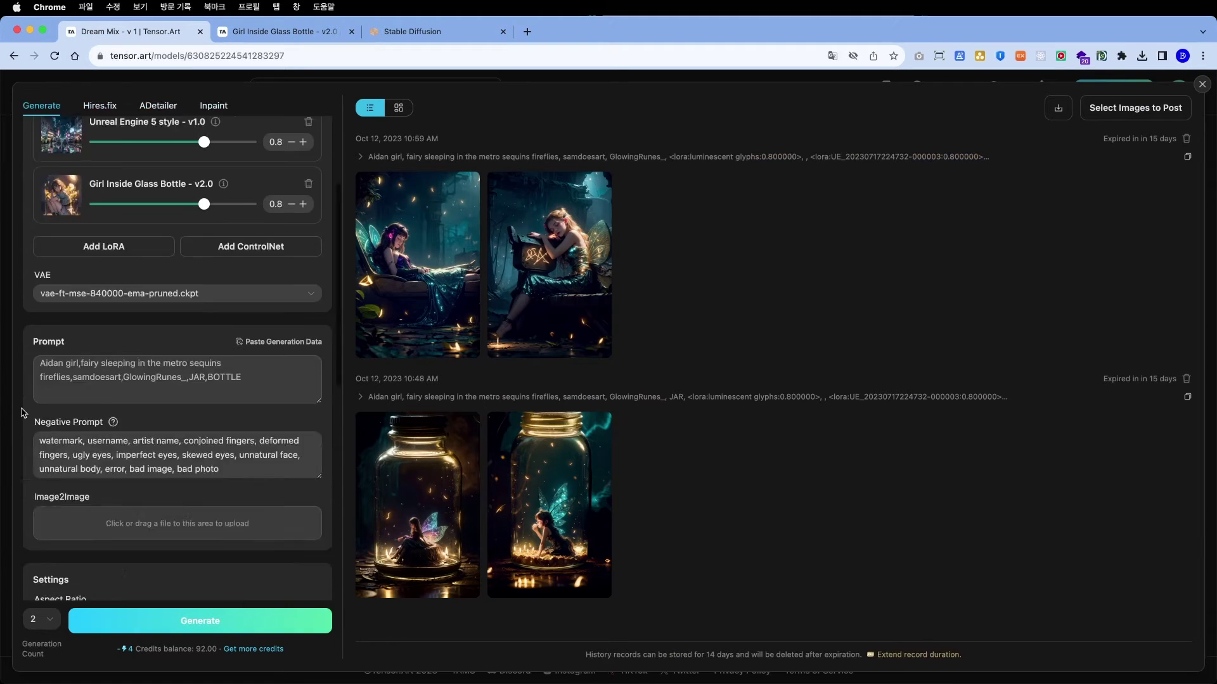
pyautogui.click(231, 621)
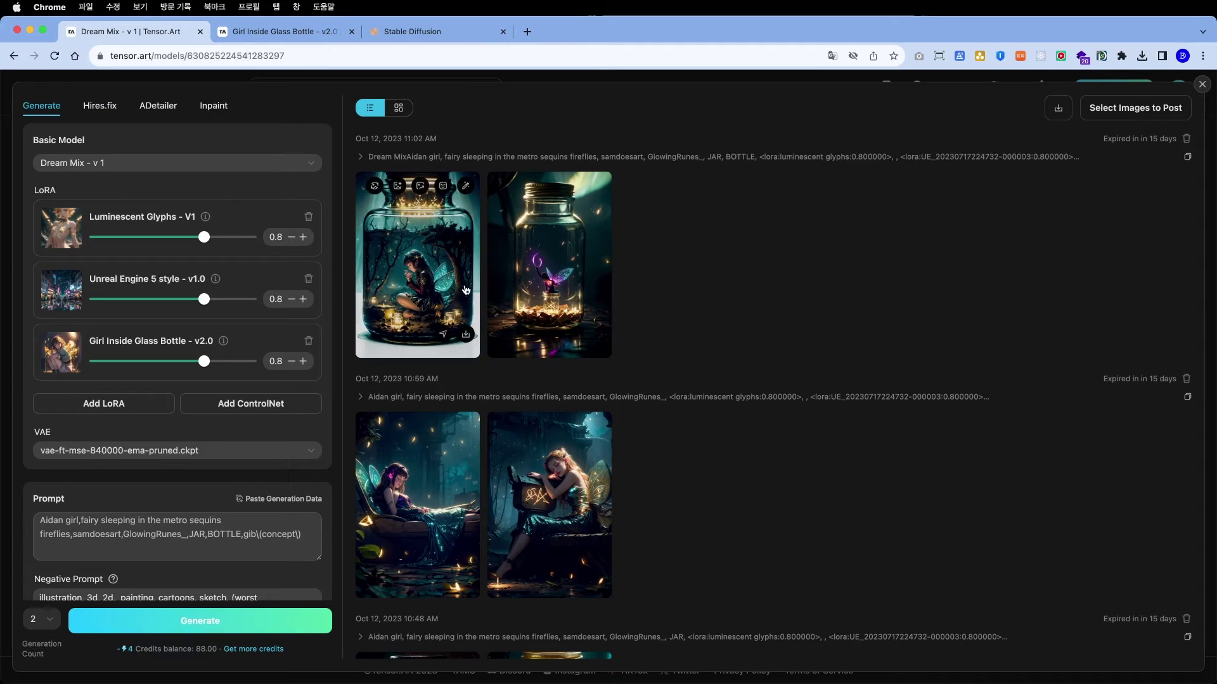
# View each of the two new fairy-in-a-jar images enlarged and close the preview
pyautogui.click(526, 273)
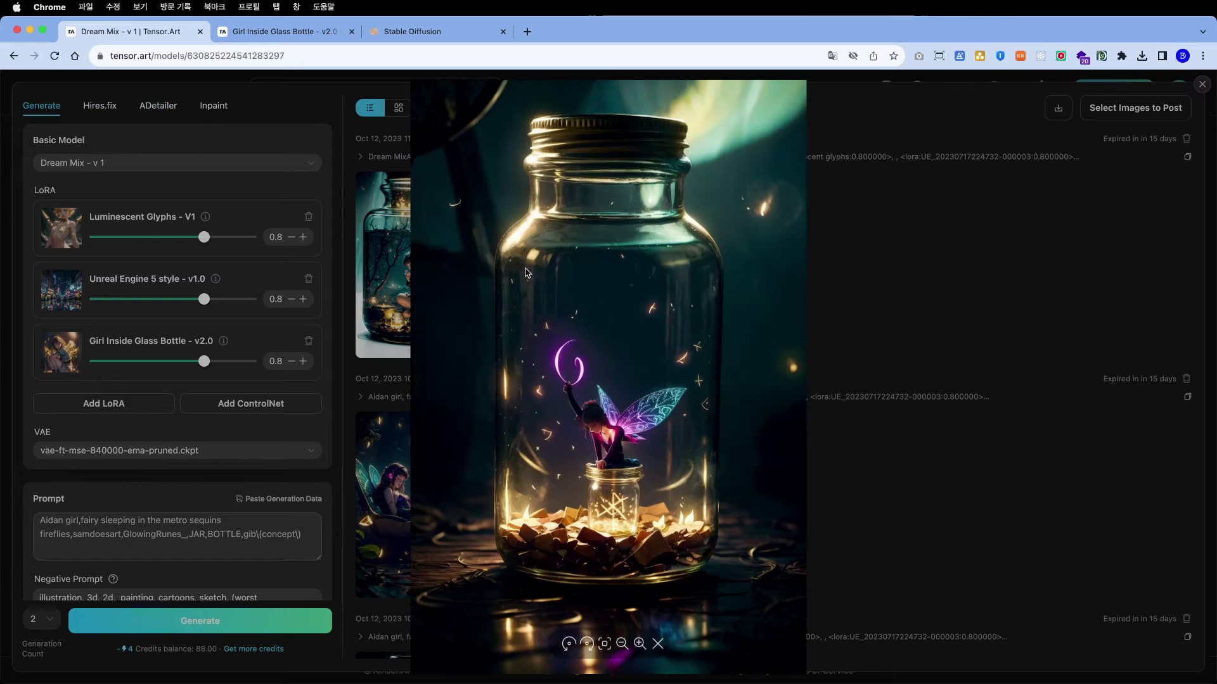
pyautogui.moveTo(671, 559)
pyautogui.mouseDown()
pyautogui.moveTo(409, 406)
pyautogui.moveTo(687, 631)
pyautogui.mouseUp()
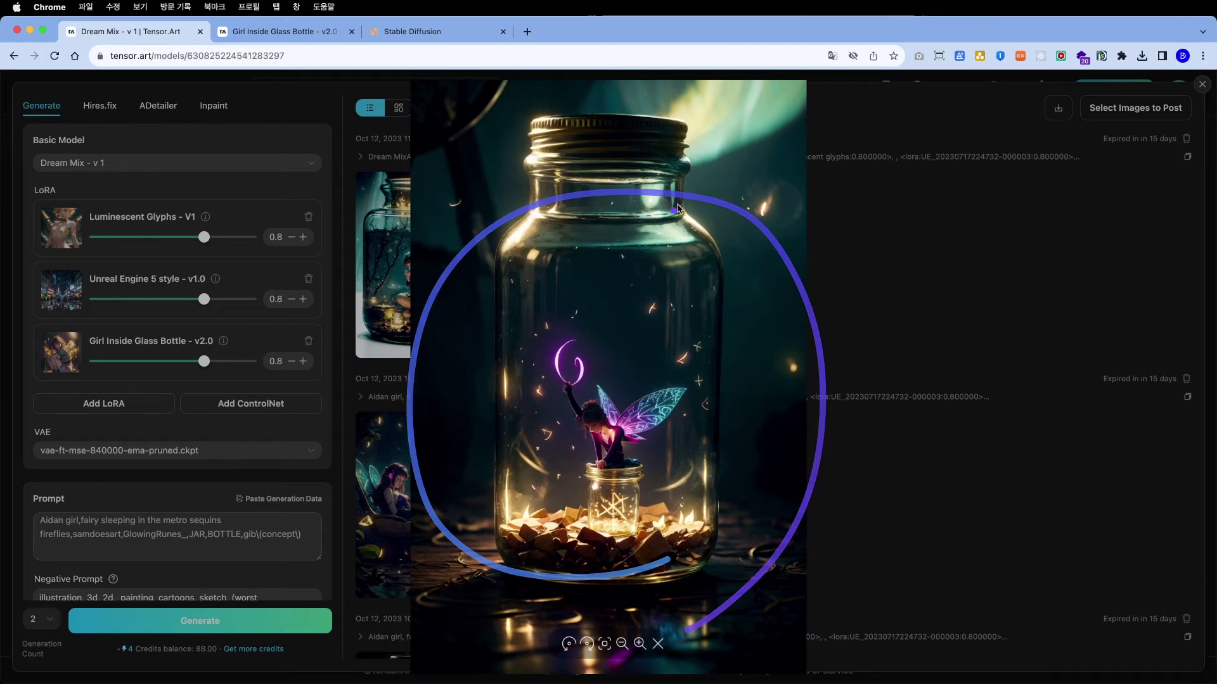
pyautogui.moveTo(695, 159)
pyautogui.mouseDown()
pyautogui.moveTo(643, 98)
pyautogui.moveTo(482, 106)
pyautogui.moveTo(459, 244)
pyautogui.moveTo(444, 530)
pyautogui.moveTo(597, 573)
pyautogui.moveTo(742, 431)
pyautogui.moveTo(732, 105)
pyautogui.mouseUp()
pyautogui.click(852, 136)
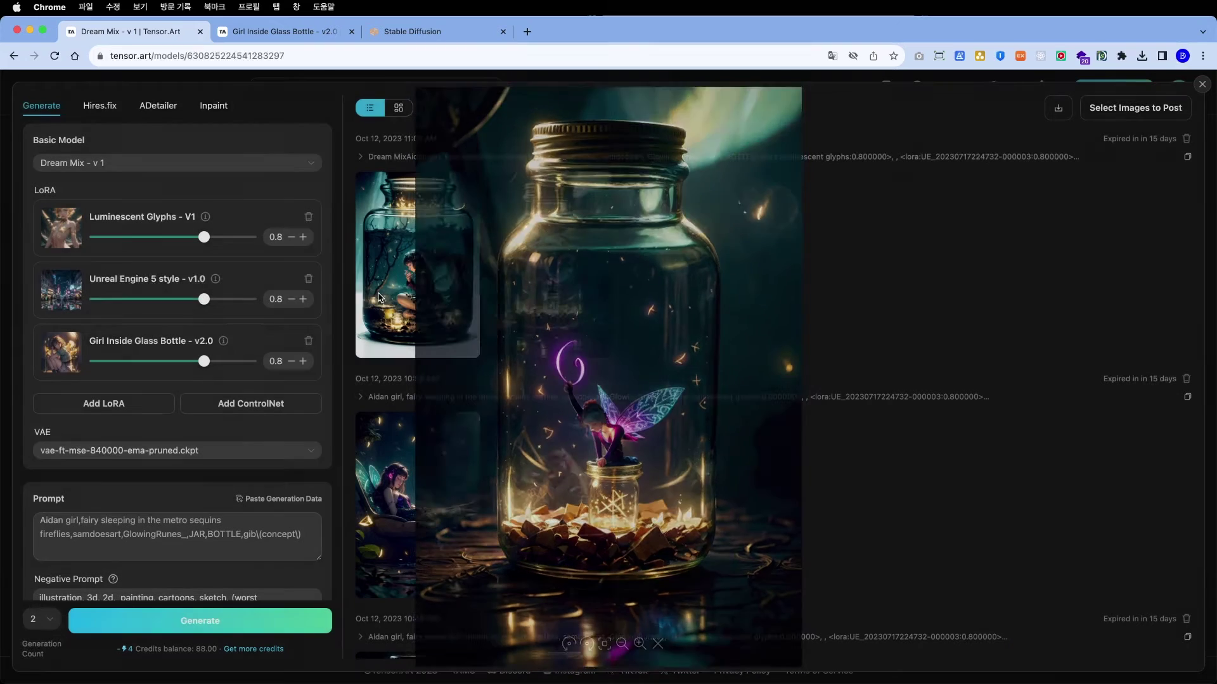
pyautogui.click(408, 275)
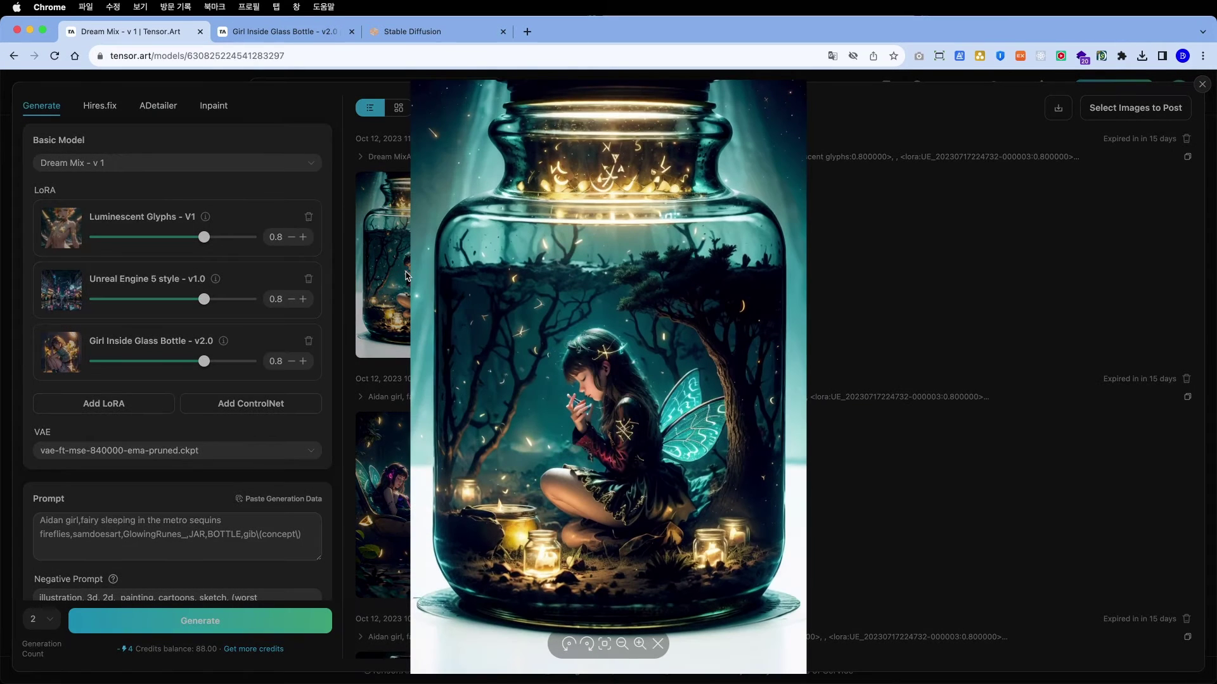
pyautogui.moveTo(725, 566)
pyautogui.mouseDown()
pyautogui.moveTo(440, 490)
pyautogui.moveTo(746, 434)
pyautogui.moveTo(747, 522)
pyautogui.moveTo(795, 552)
pyautogui.moveTo(792, 162)
pyautogui.moveTo(694, 46)
pyautogui.moveTo(451, 75)
pyautogui.mouseUp()
pyautogui.click(350, 306)
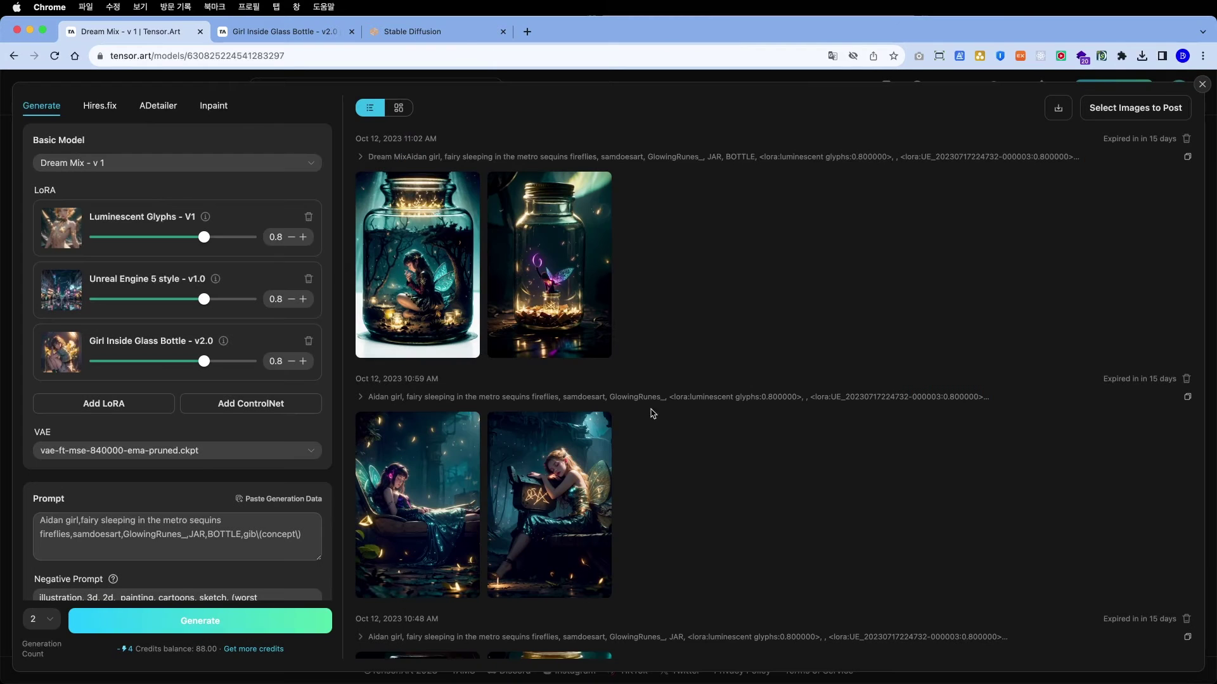
# Look through the available VAE options and select vae-ft-mse-840000-ema-pruned.ckpt
pyautogui.scroll(-4, 95, 253)
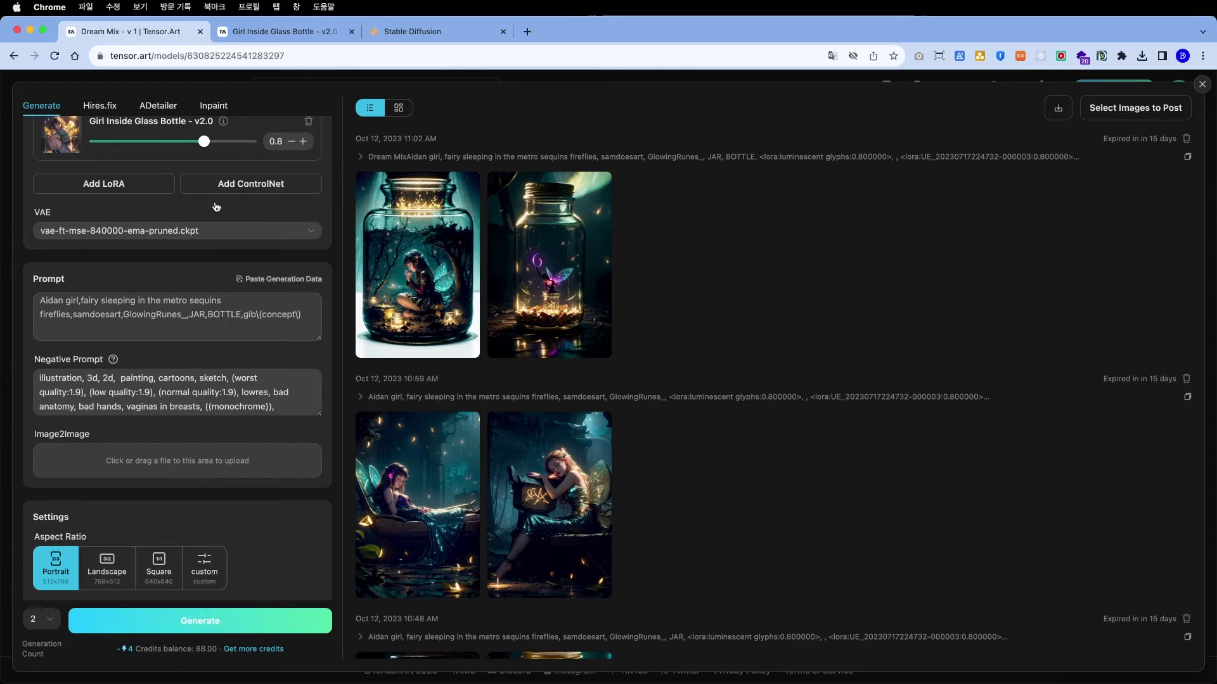
pyautogui.click(110, 234)
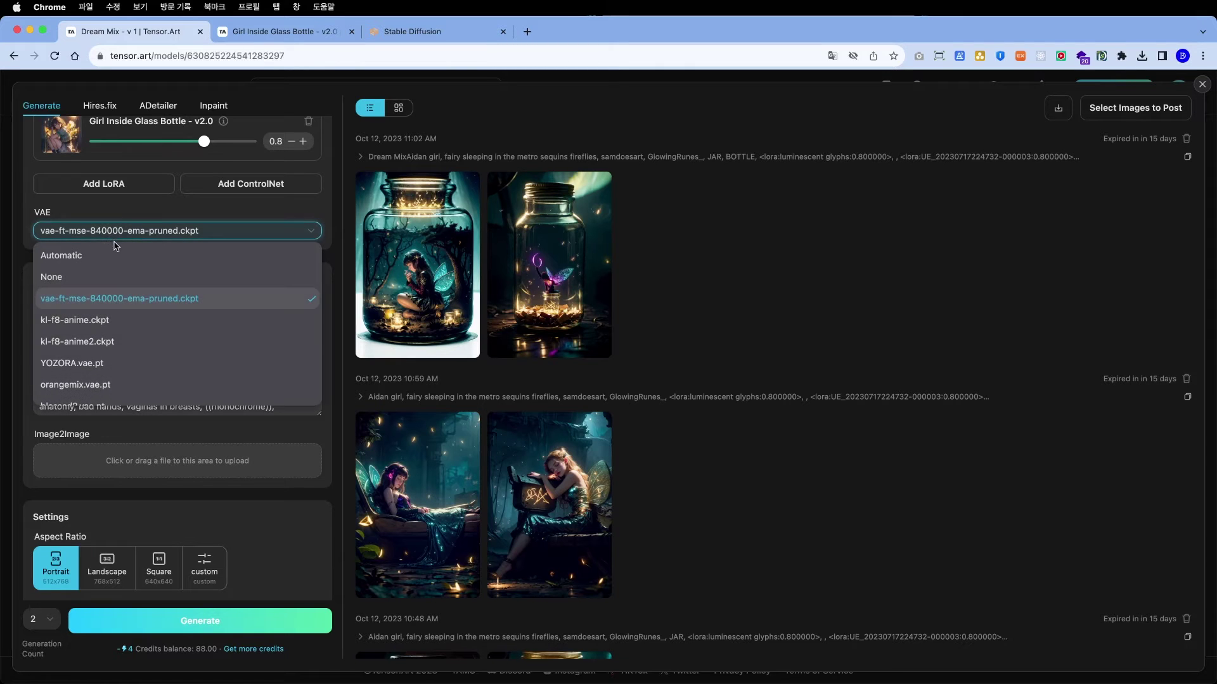
pyautogui.scroll(-3, 94, 336)
pyautogui.scroll(3, 94, 334)
pyautogui.scroll(-5, 86, 317)
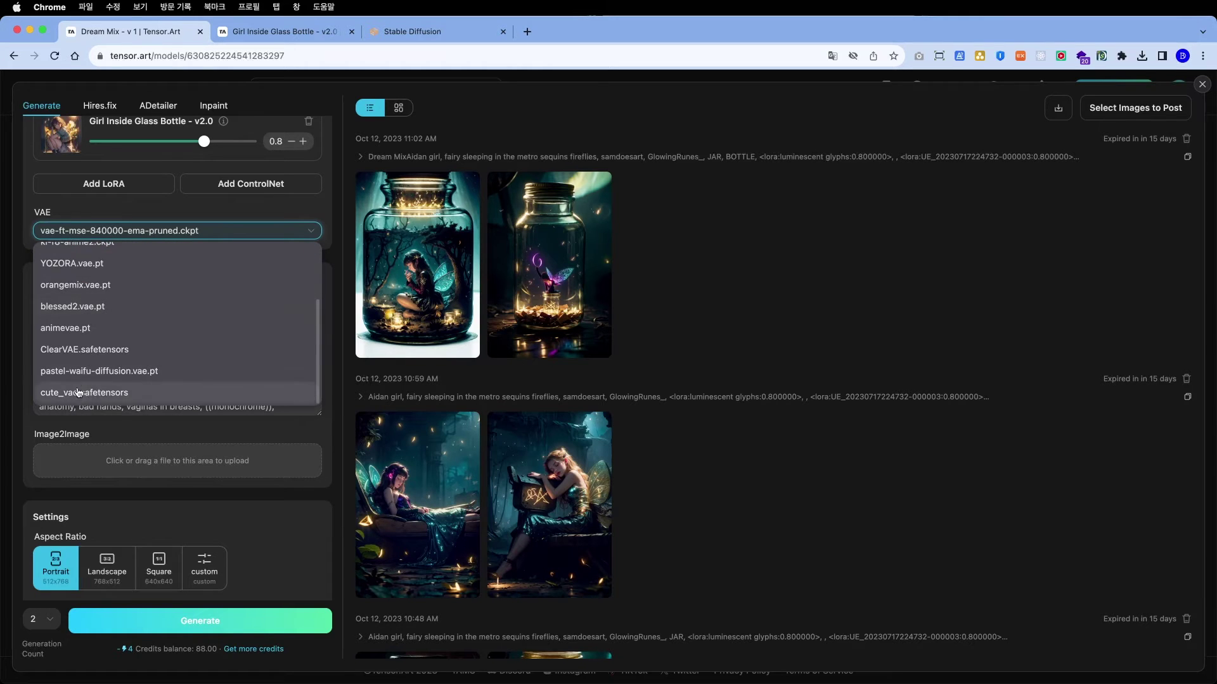
pyautogui.scroll(5, 112, 356)
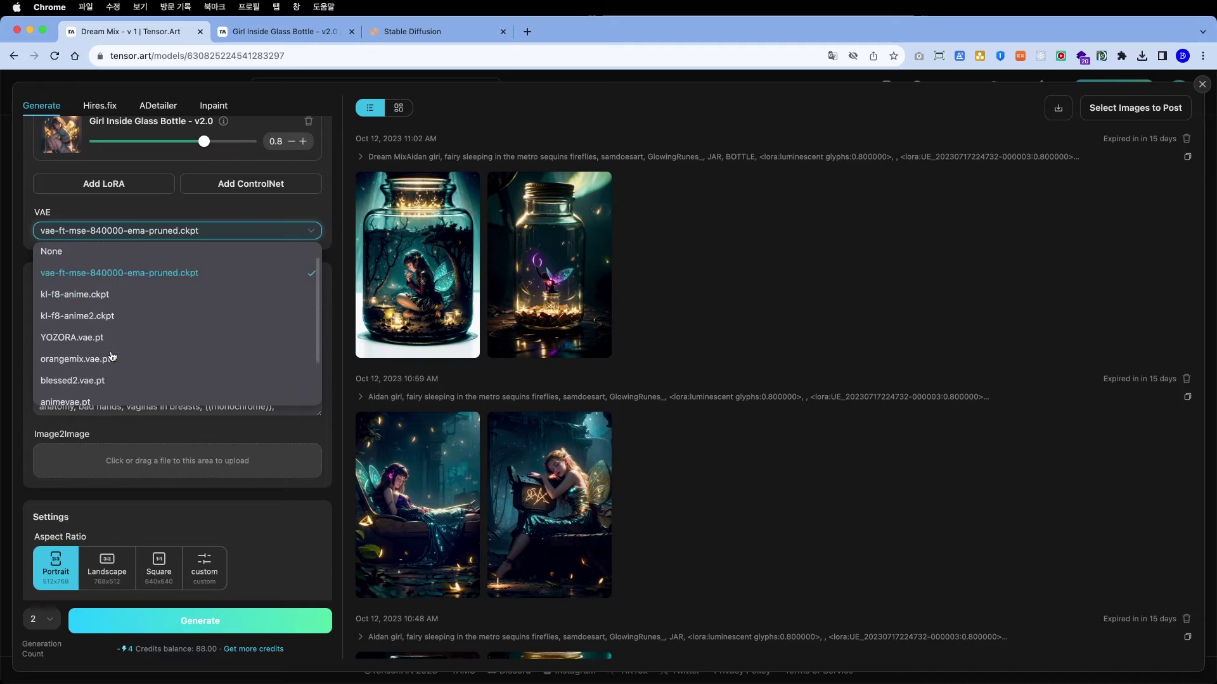
pyautogui.scroll(1, 111, 356)
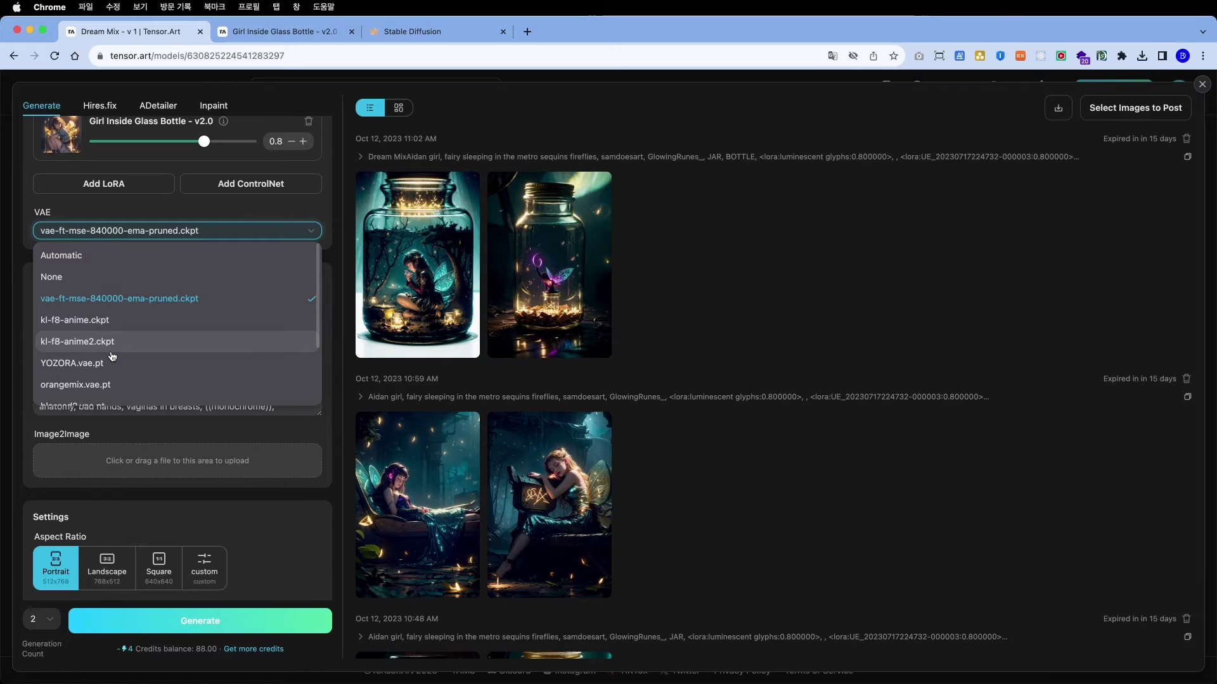
pyautogui.moveTo(158, 316)
pyautogui.mouseDown()
pyautogui.moveTo(48, 261)
pyautogui.moveTo(123, 340)
pyautogui.mouseUp()
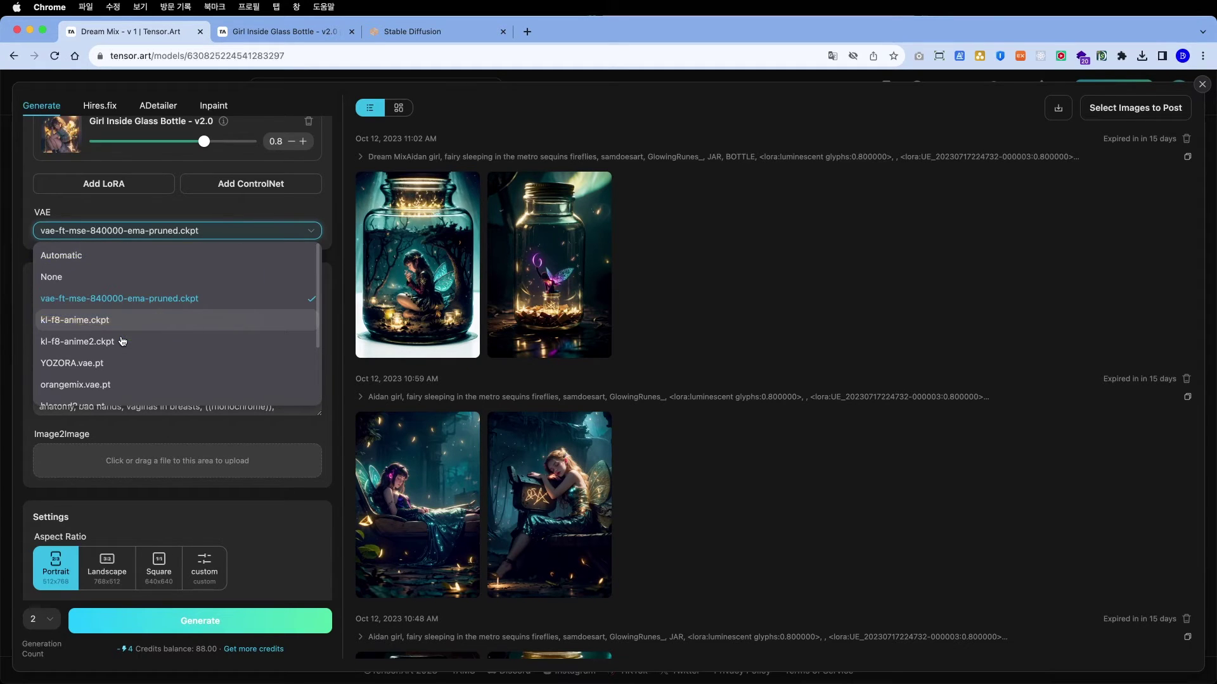
pyautogui.click(104, 305)
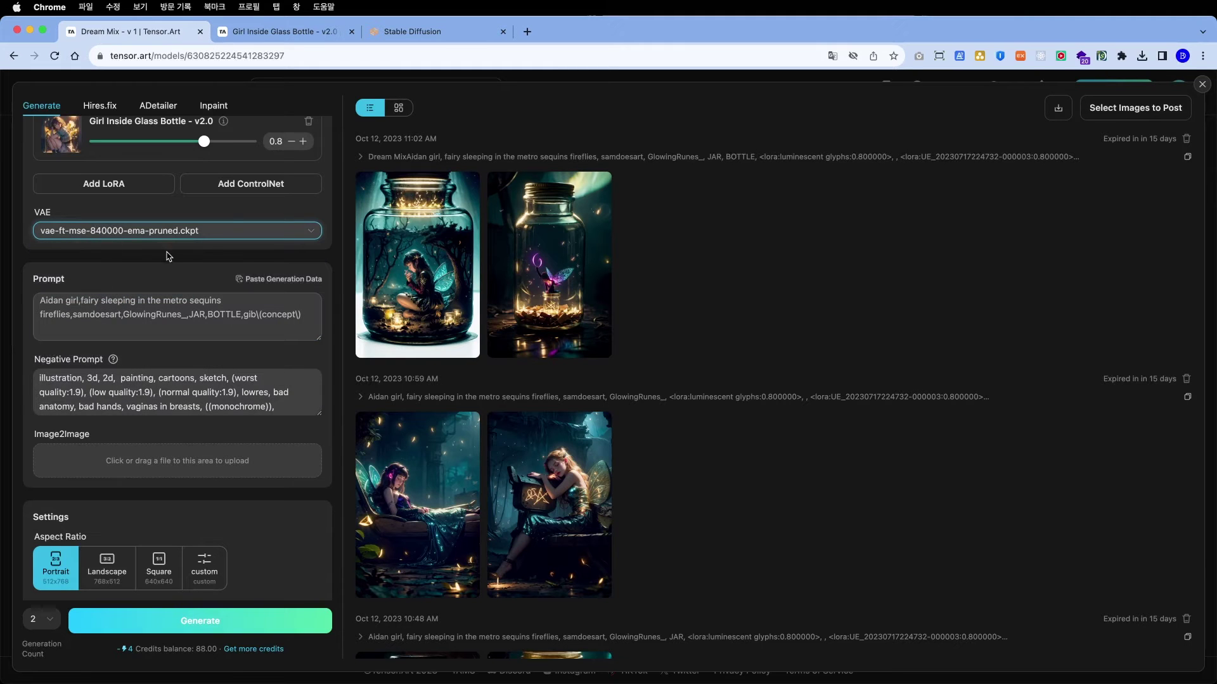
pyautogui.moveTo(168, 256)
pyautogui.mouseDown()
pyautogui.moveTo(21, 219)
pyautogui.moveTo(152, 261)
pyautogui.mouseUp()
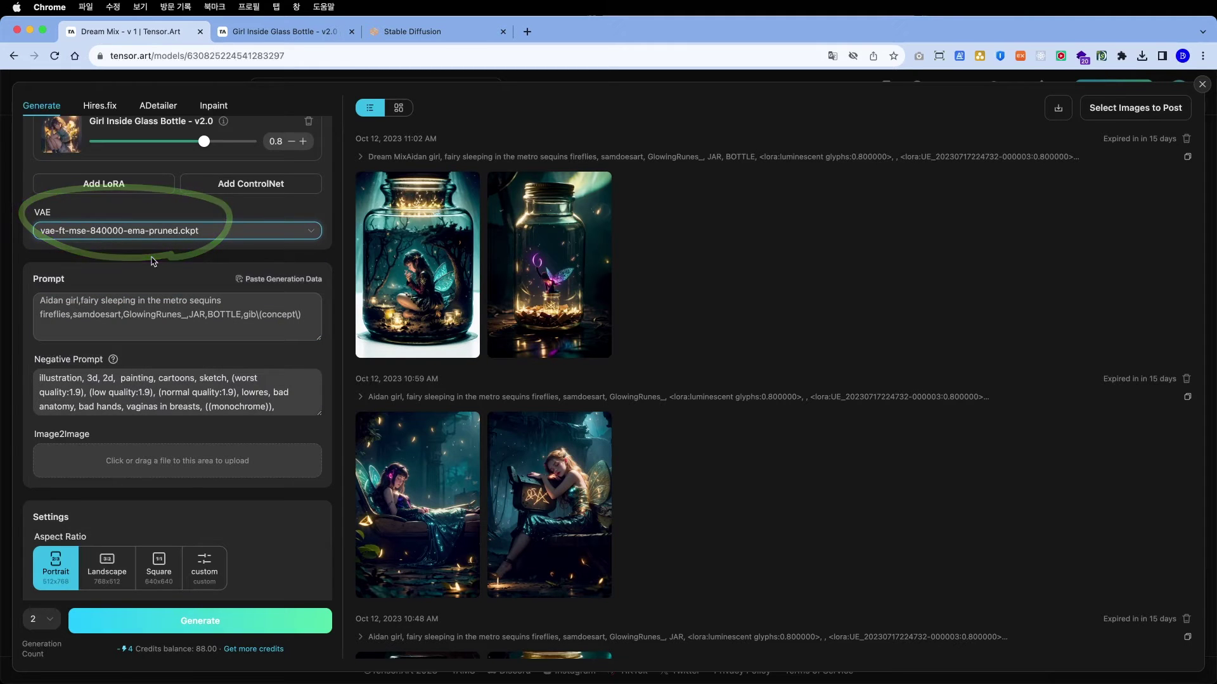
# Review the positive prompt against the generated jar images, highlighting its full text
pyautogui.scroll(-1, 177, 292)
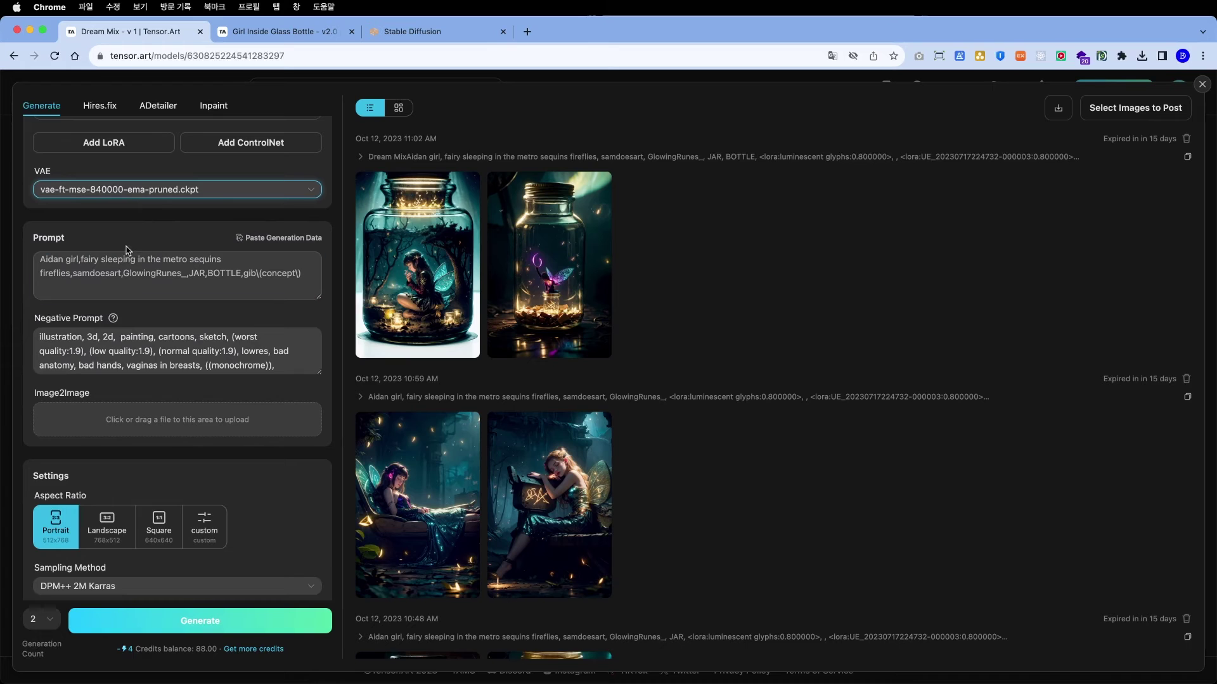
pyautogui.moveTo(168, 287)
pyautogui.mouseDown()
pyautogui.moveTo(116, 226)
pyautogui.moveTo(250, 279)
pyautogui.moveTo(433, 233)
pyautogui.moveTo(645, 260)
pyautogui.moveTo(491, 248)
pyautogui.mouseUp()
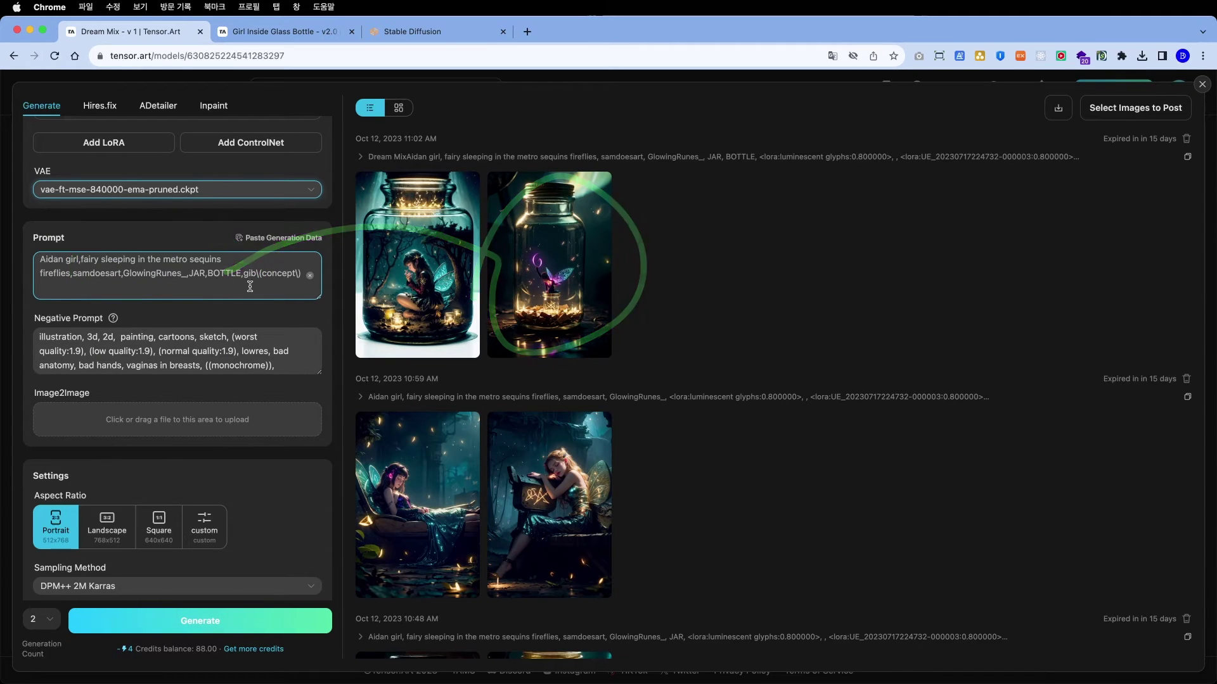
pyautogui.moveTo(251, 286); pyautogui.dragTo(22, 254)
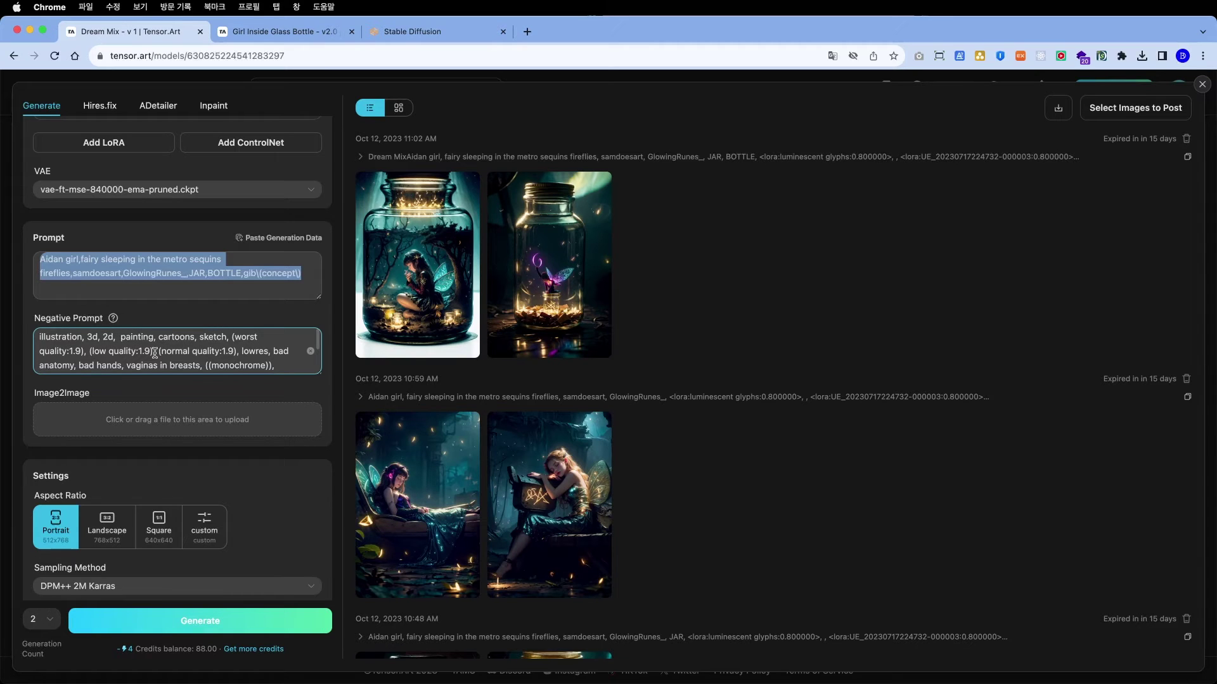
# Read through the negative prompt and append ", NSFW" to its end
pyautogui.scroll(-5, 190, 350)
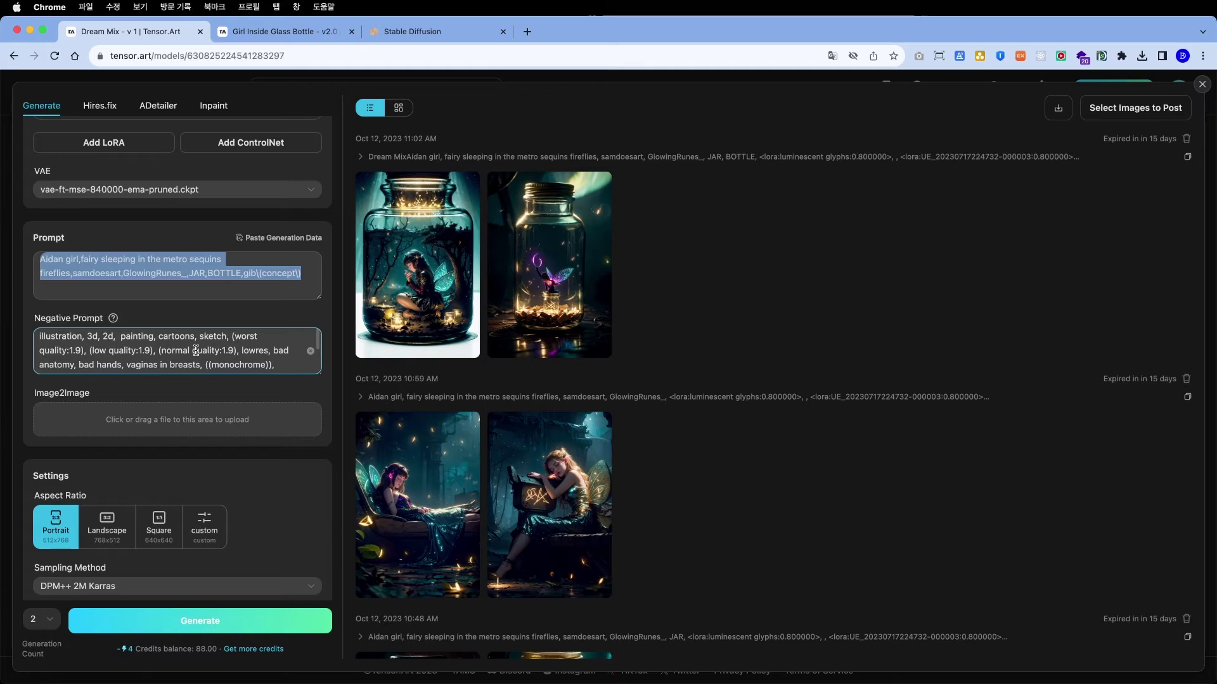
pyautogui.scroll(4, 92, 349)
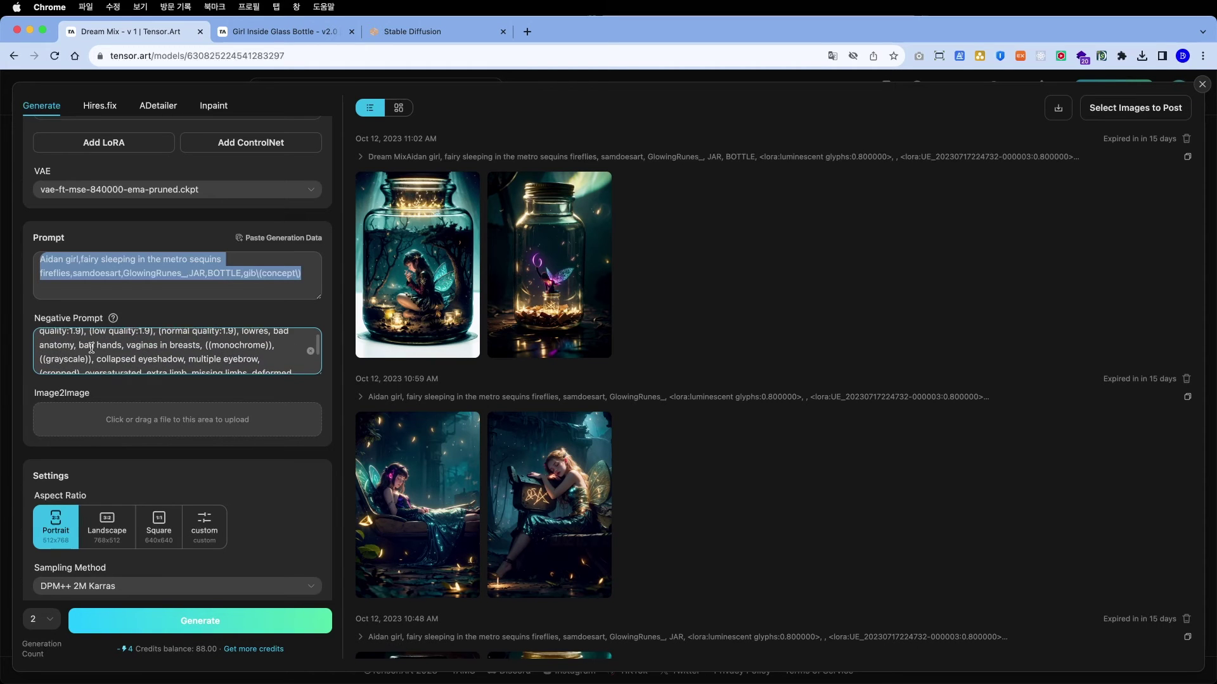
pyautogui.scroll(-2, 92, 347)
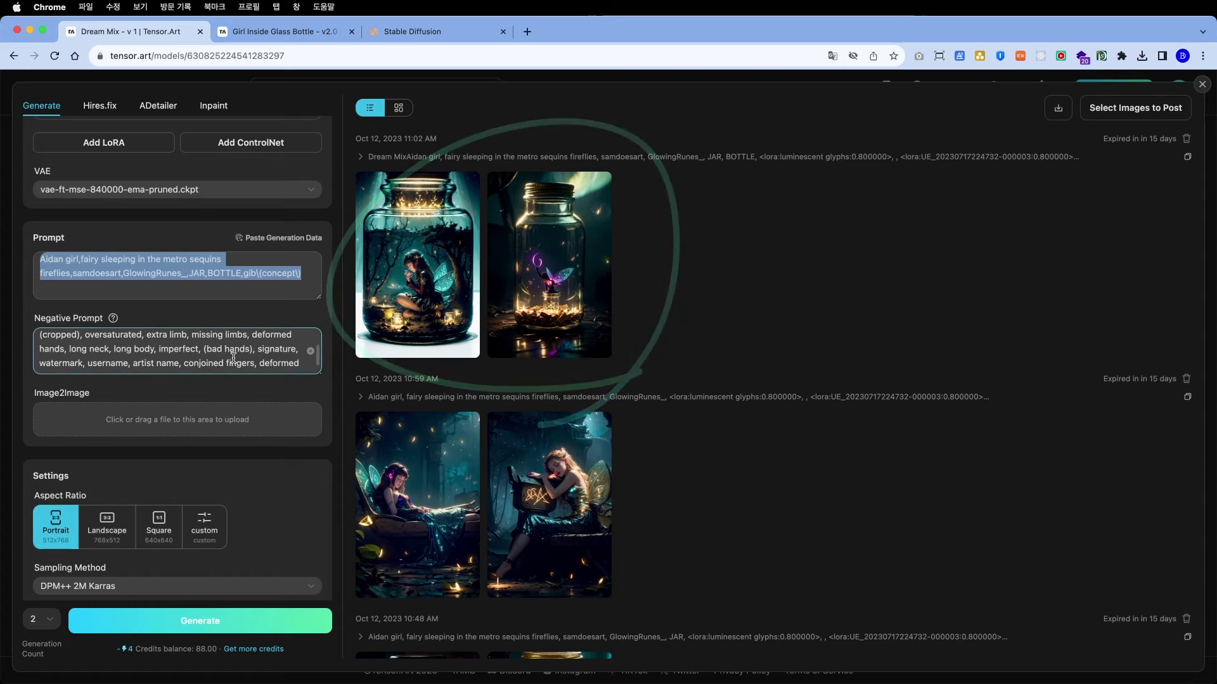
pyautogui.scroll(-2, 233, 359)
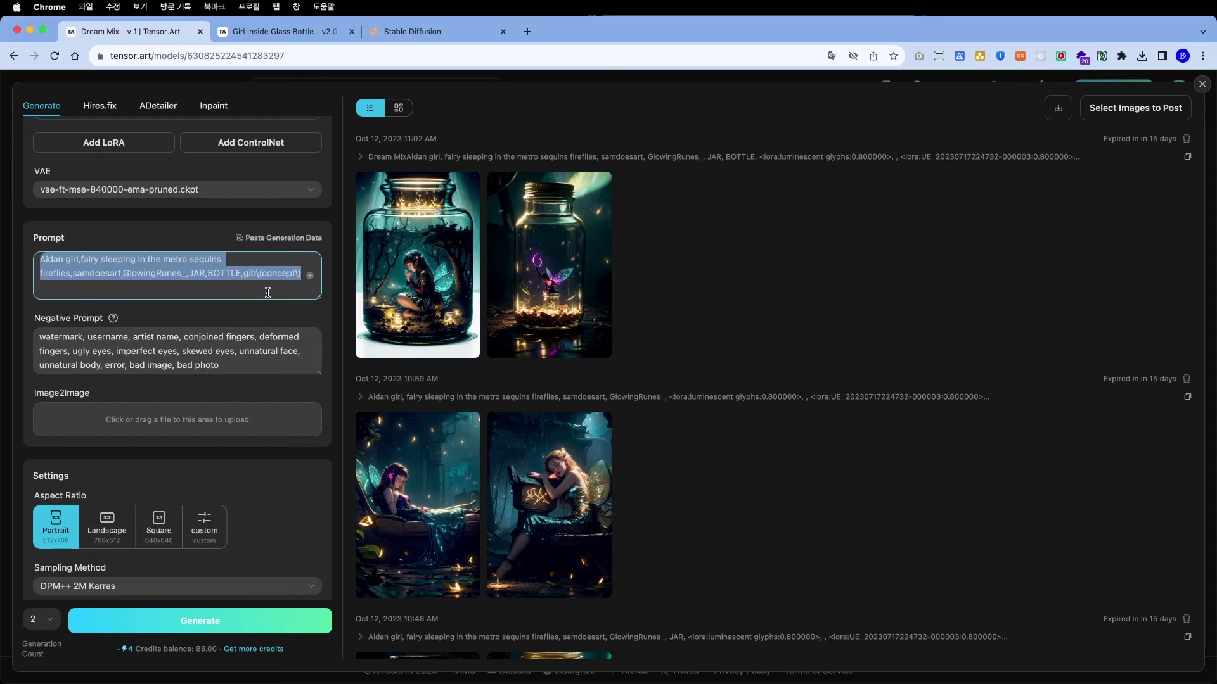
pyautogui.click(256, 370)
pyautogui.write(', NSFW')
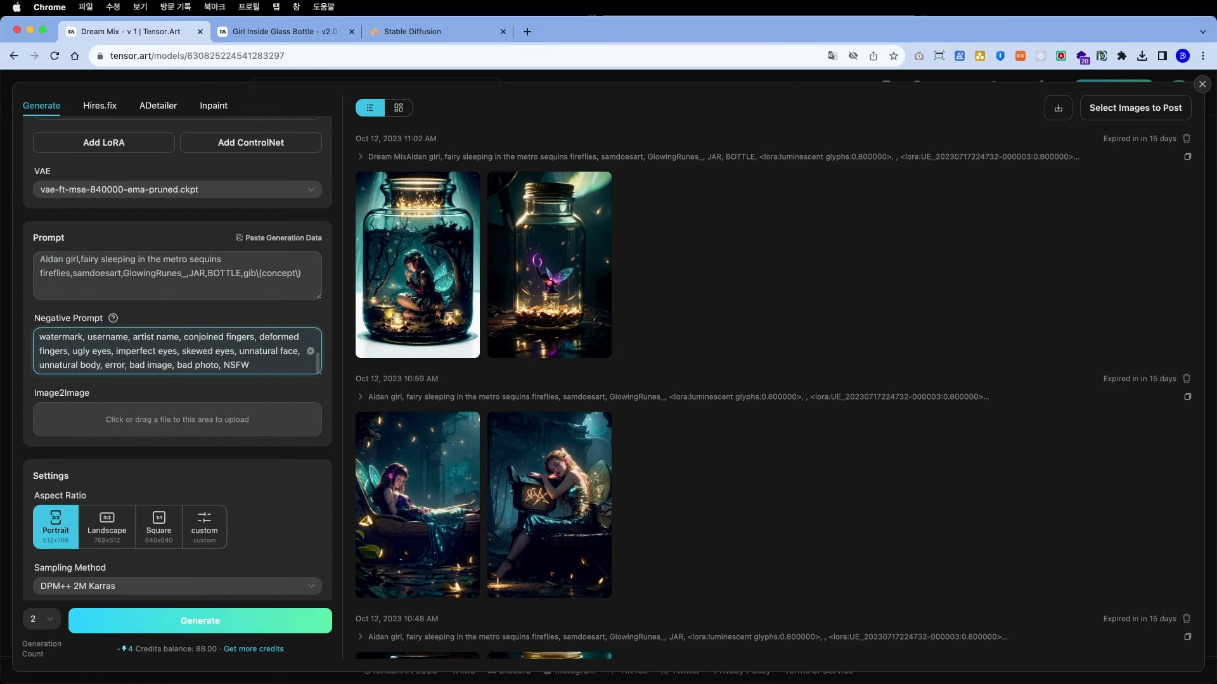
# On Unsplash, browse the people category and download the photo of the man standing in a green forest
pyautogui.click(260, 400)
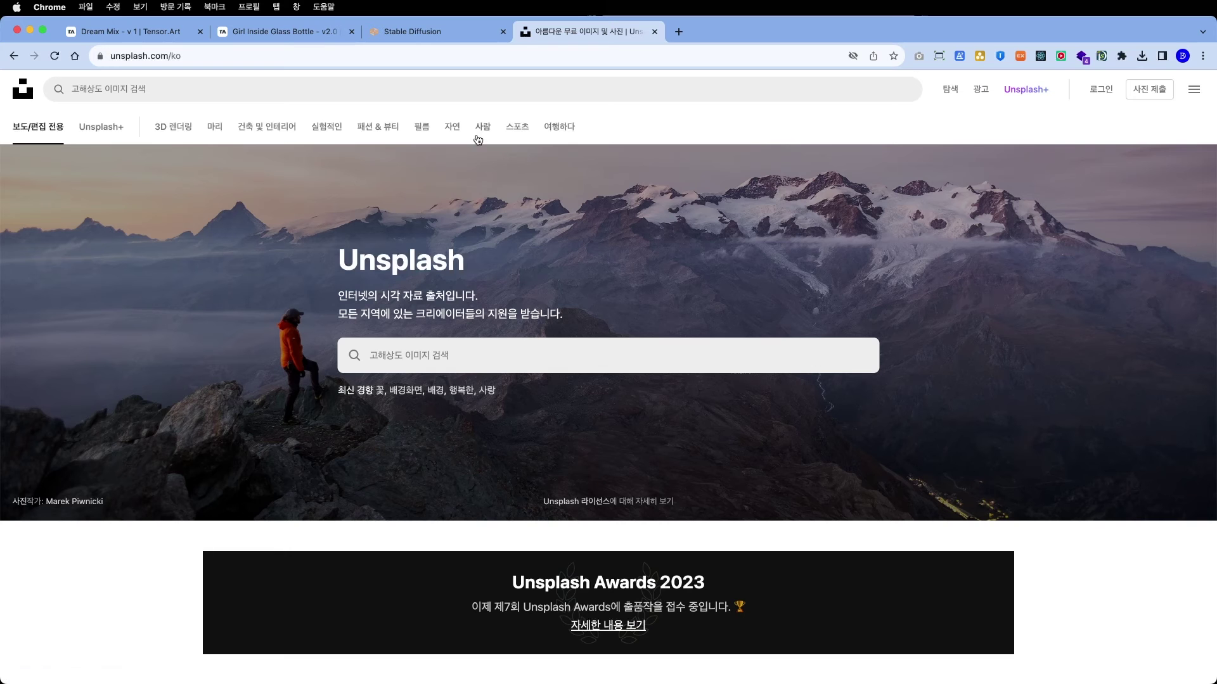
pyautogui.click(483, 127)
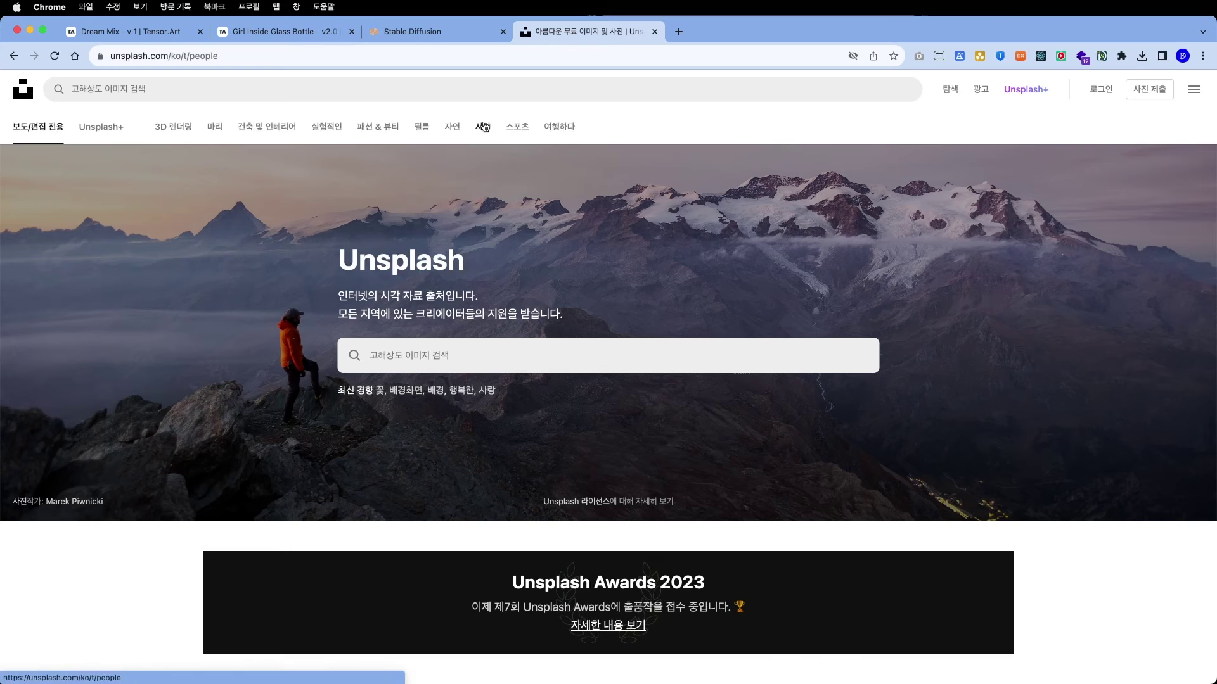
pyautogui.scroll(-10, 611, 247)
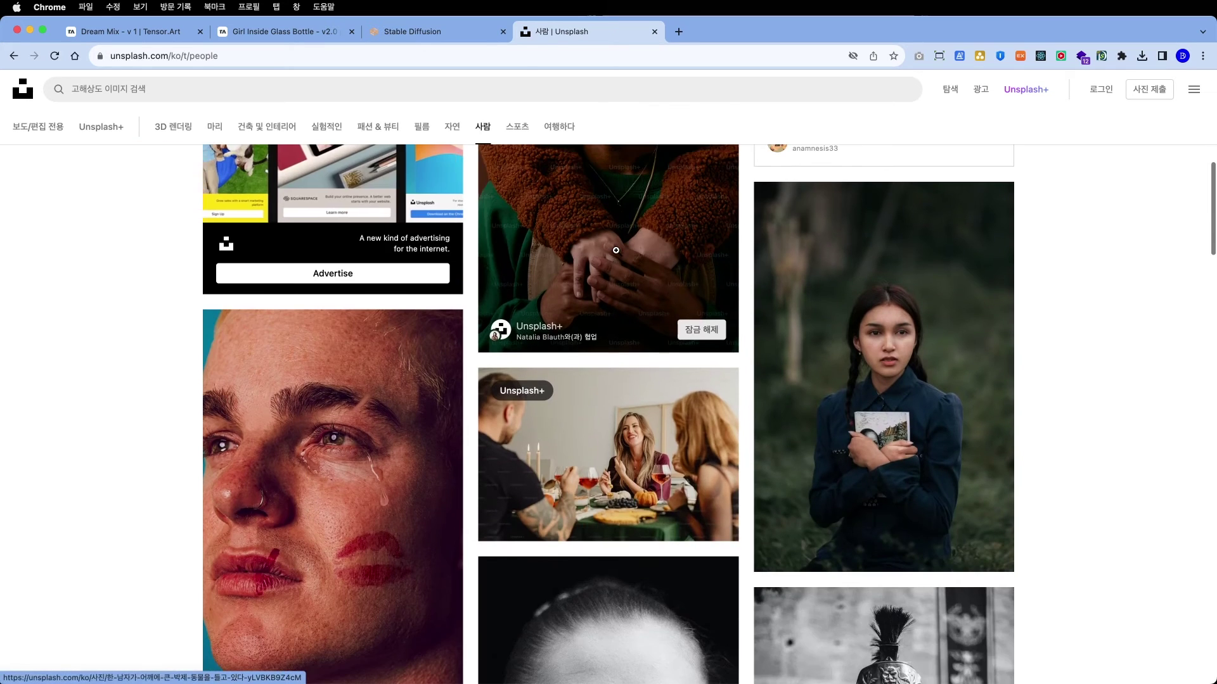
pyautogui.scroll(-20, 615, 250)
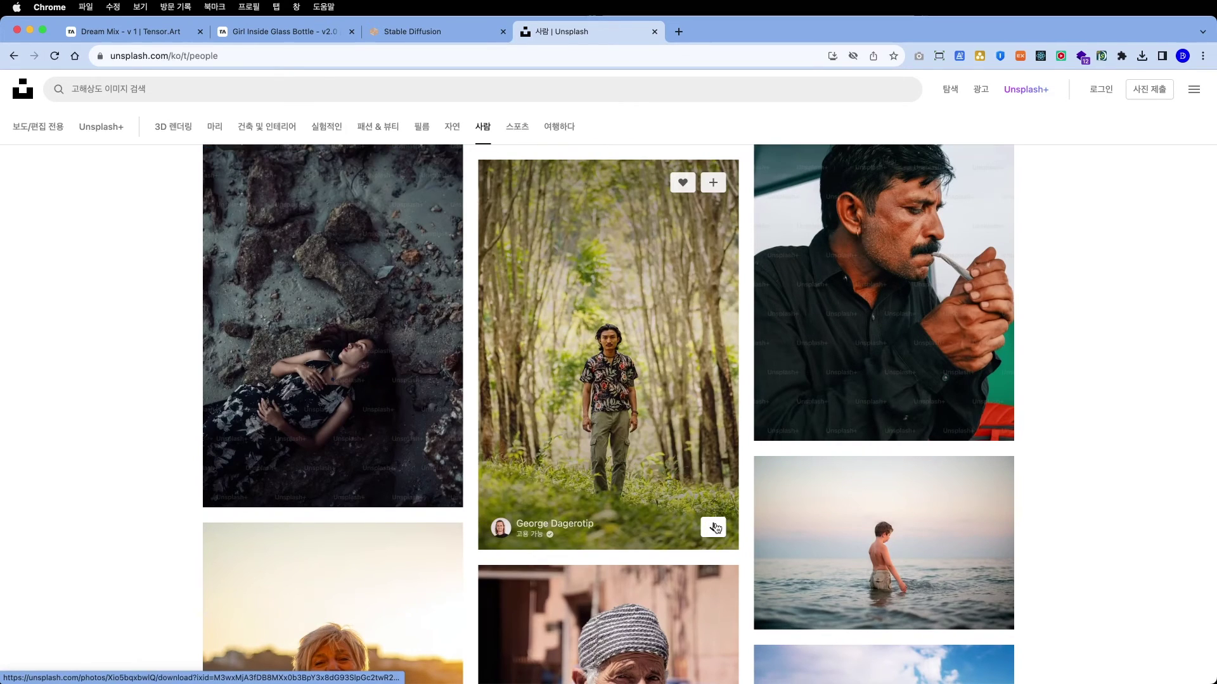
pyautogui.click(714, 527)
# Return to the Dream Mix generator on Tensor.Art and upload the downloaded forest photo as the Image2Image source
pyautogui.click(147, 33)
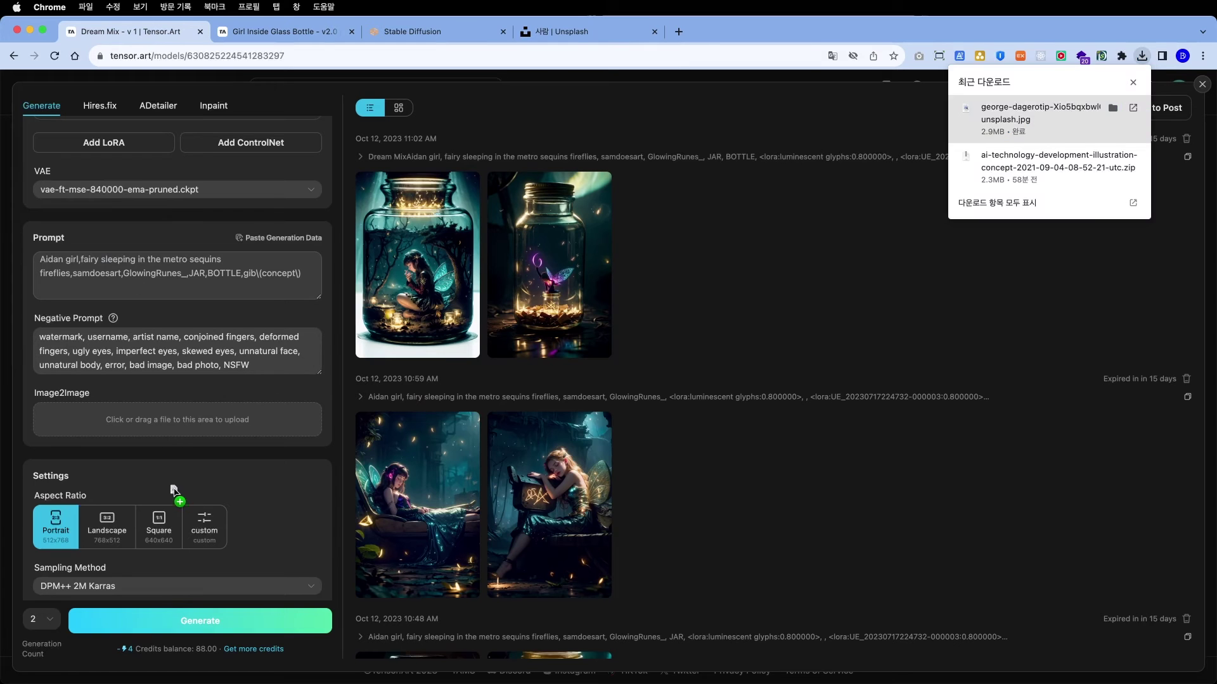
pyautogui.moveTo(171, 487); pyautogui.dragTo(172, 423)
pyautogui.scroll(-1, 177, 424)
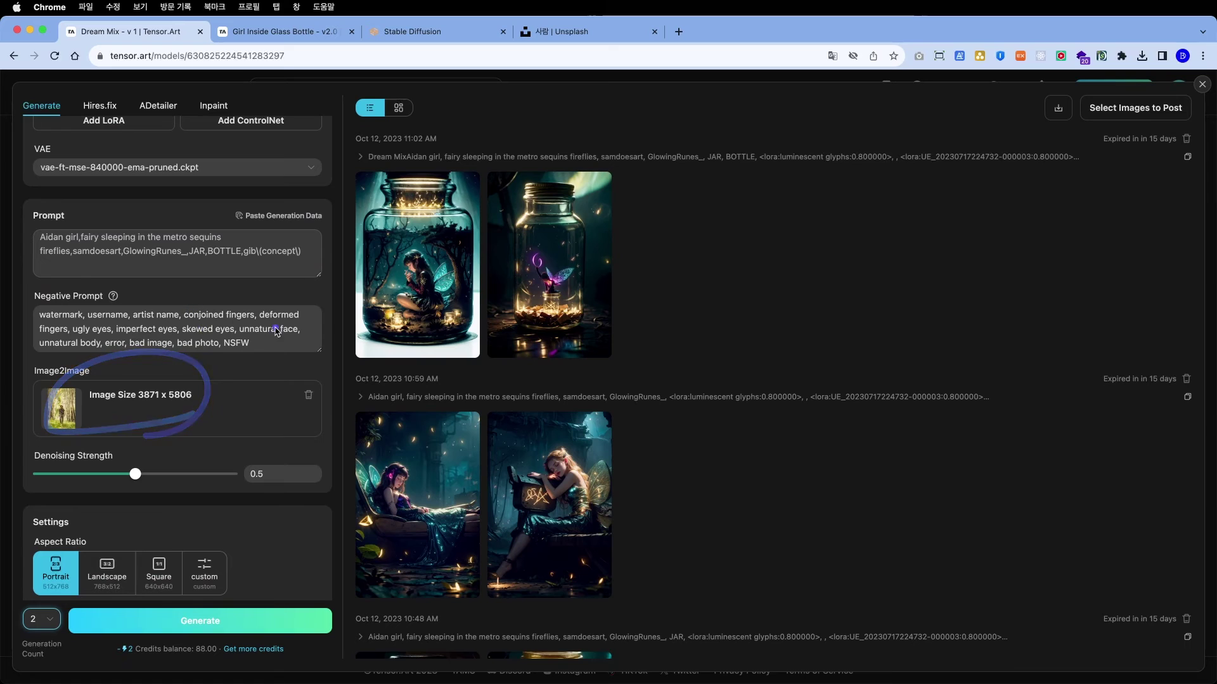
pyautogui.moveTo(254, 357); pyautogui.dragTo(325, 271)
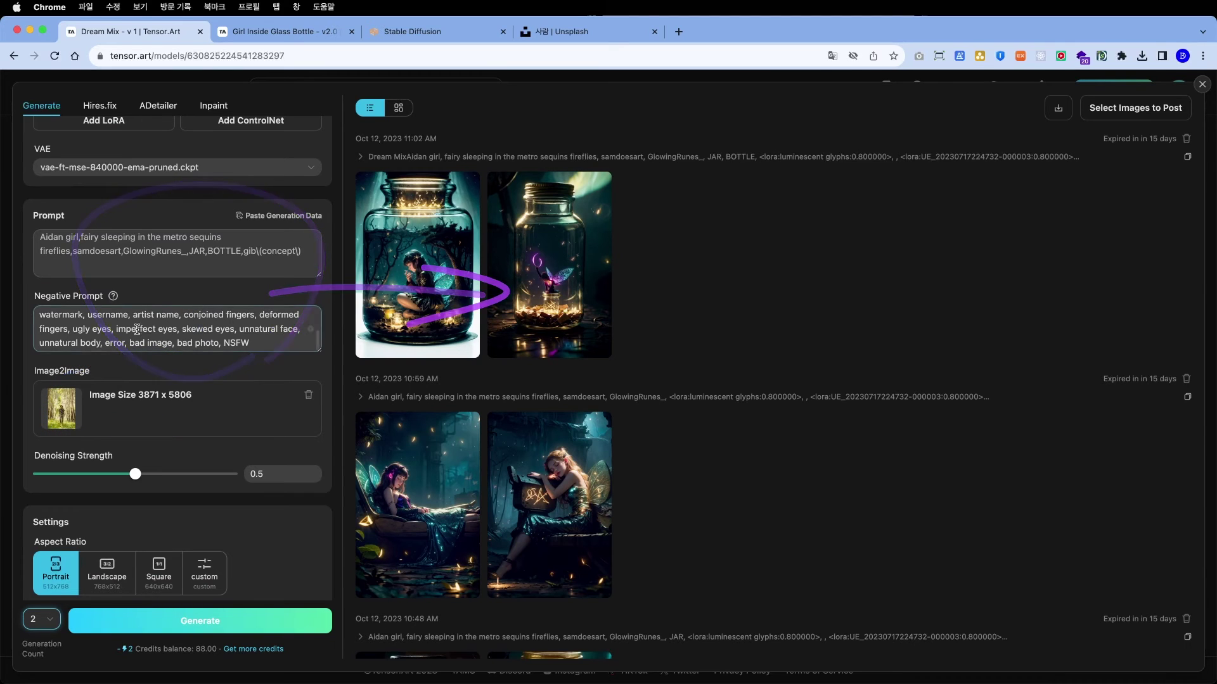
# Remove "Aidan girl," from the start of the prompt and generate two images from the uploaded photo
pyautogui.click(108, 331)
pyautogui.click(79, 238)
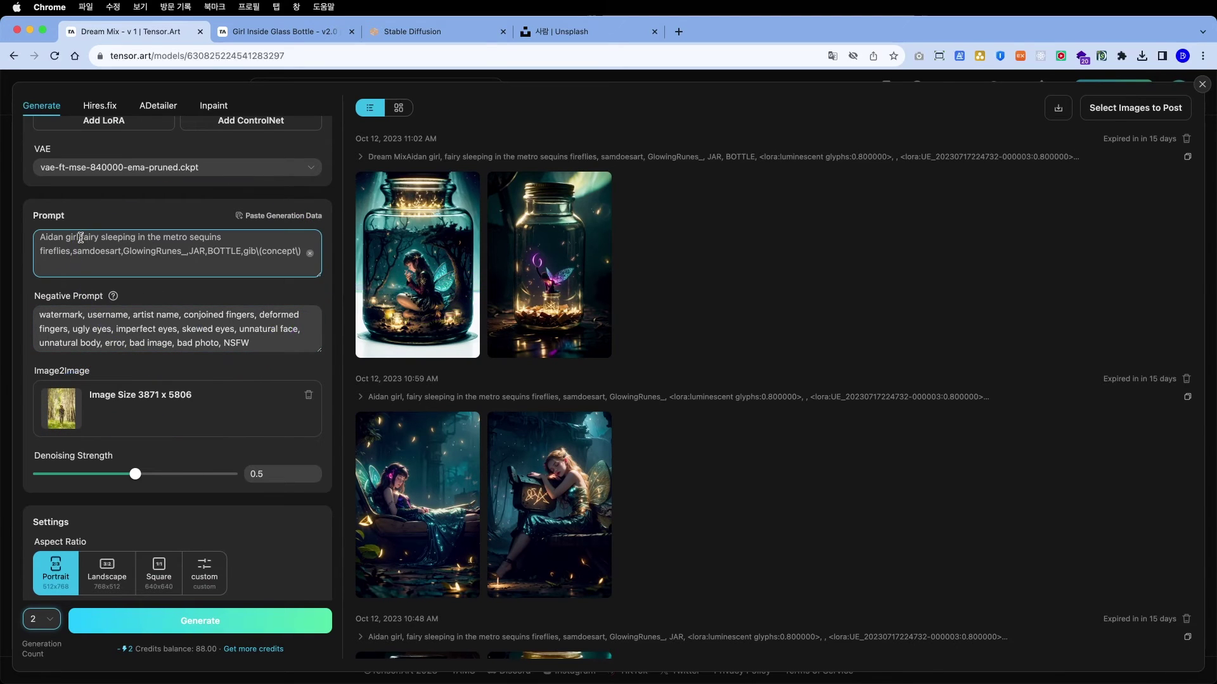
pyautogui.moveTo(77, 237); pyautogui.dragTo(28, 241)
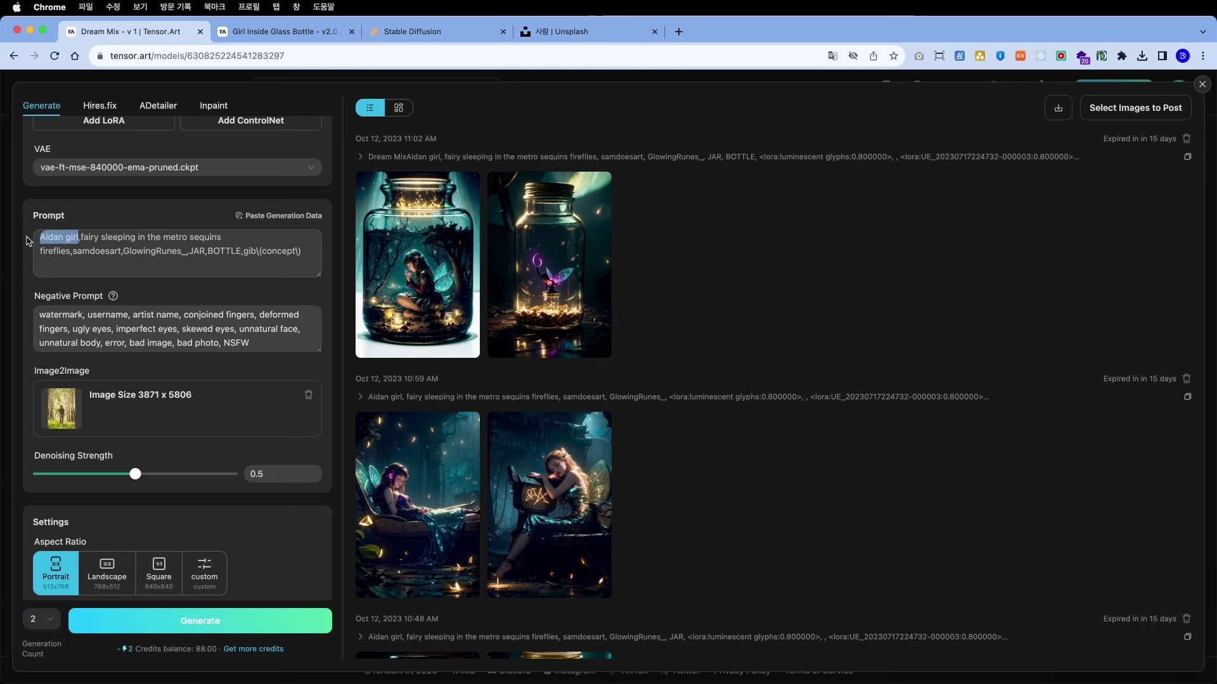
pyautogui.press('BackSpace')
pyautogui.press('Delete')
pyautogui.scroll(-5, 276, 418)
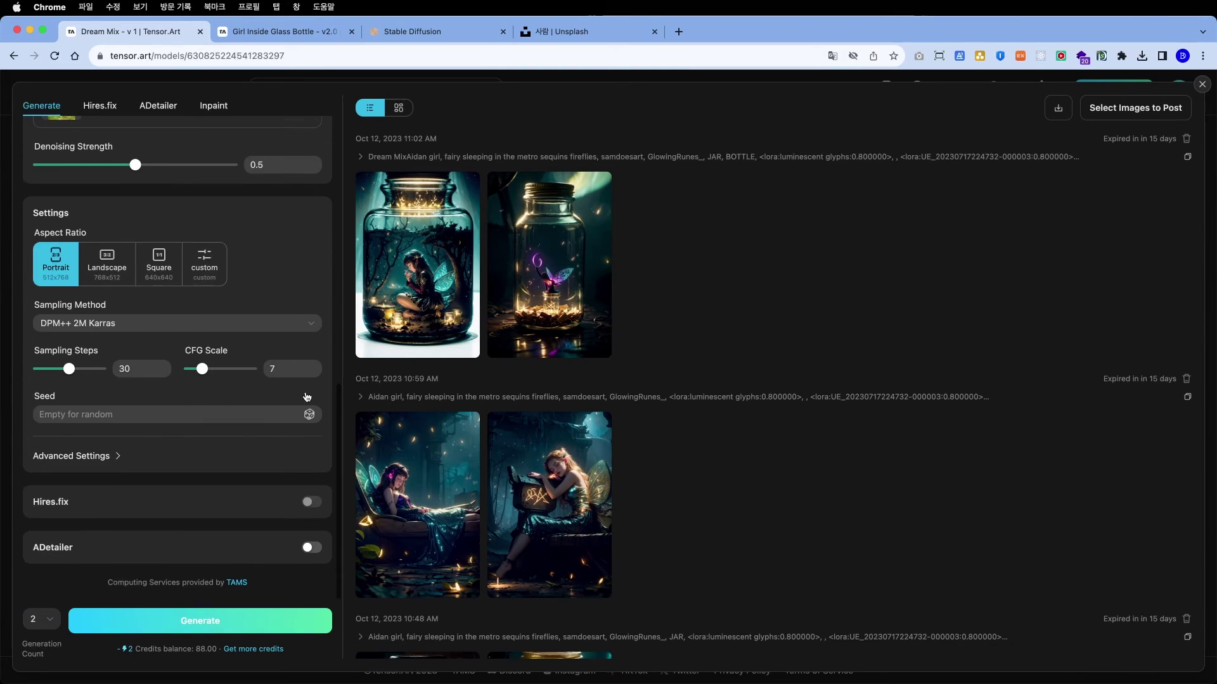
pyautogui.click(228, 620)
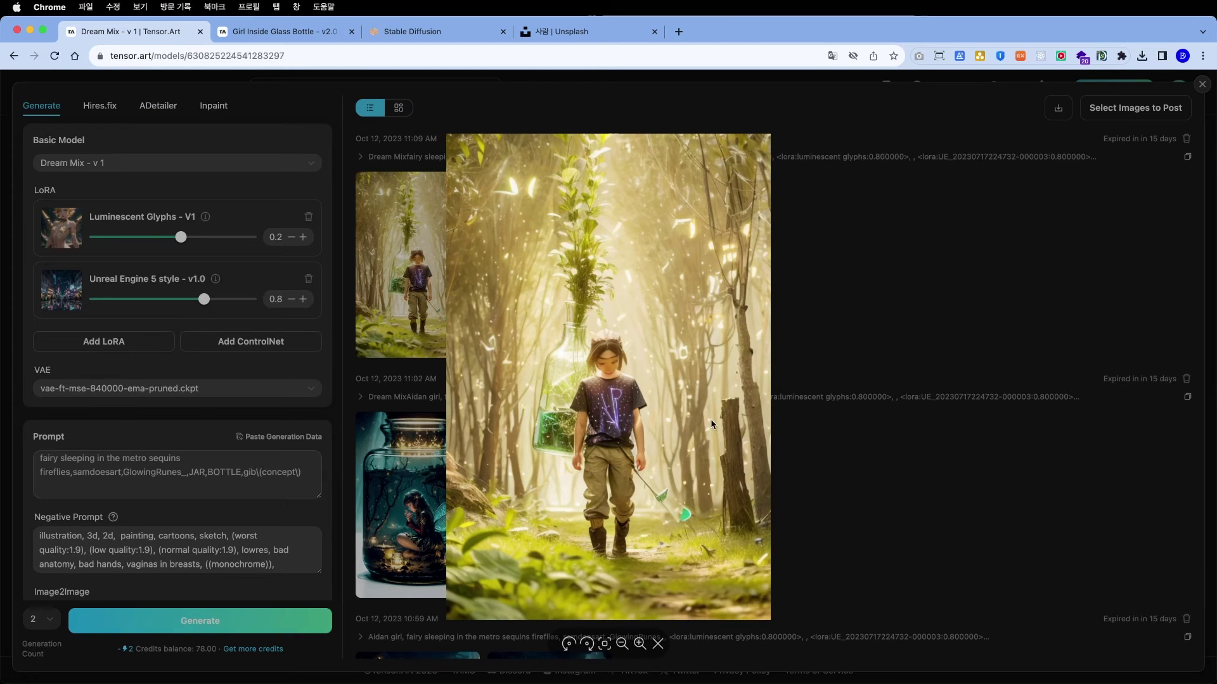
# Examine the enlarged Image2Image result, looking at the figure, the glass bottle and the surrounding forest
pyautogui.moveTo(587, 559); pyautogui.dragTo(747, 285)
pyautogui.moveTo(573, 472); pyautogui.dragTo(584, 478)
pyautogui.moveTo(752, 150)
pyautogui.mouseDown()
pyautogui.moveTo(601, 256)
pyautogui.moveTo(688, 436)
pyautogui.moveTo(712, 598)
pyautogui.moveTo(760, 203)
pyautogui.mouseUp()
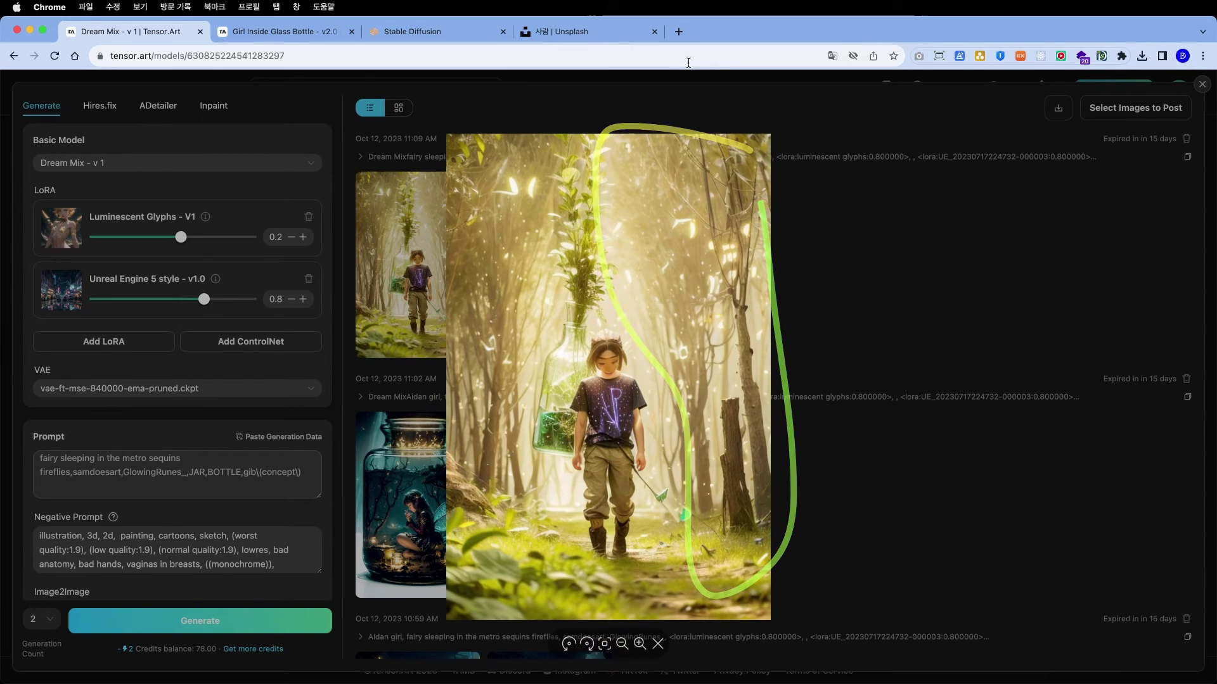
# Compare the original forest photo on Unsplash with the generated Tensor.Art images and review the Image2Image and generation settings
pyautogui.click(549, 30)
pyautogui.moveTo(751, 508)
pyautogui.mouseDown()
pyautogui.moveTo(632, 289)
pyautogui.moveTo(539, 330)
pyautogui.moveTo(607, 194)
pyautogui.moveTo(714, 502)
pyautogui.mouseUp()
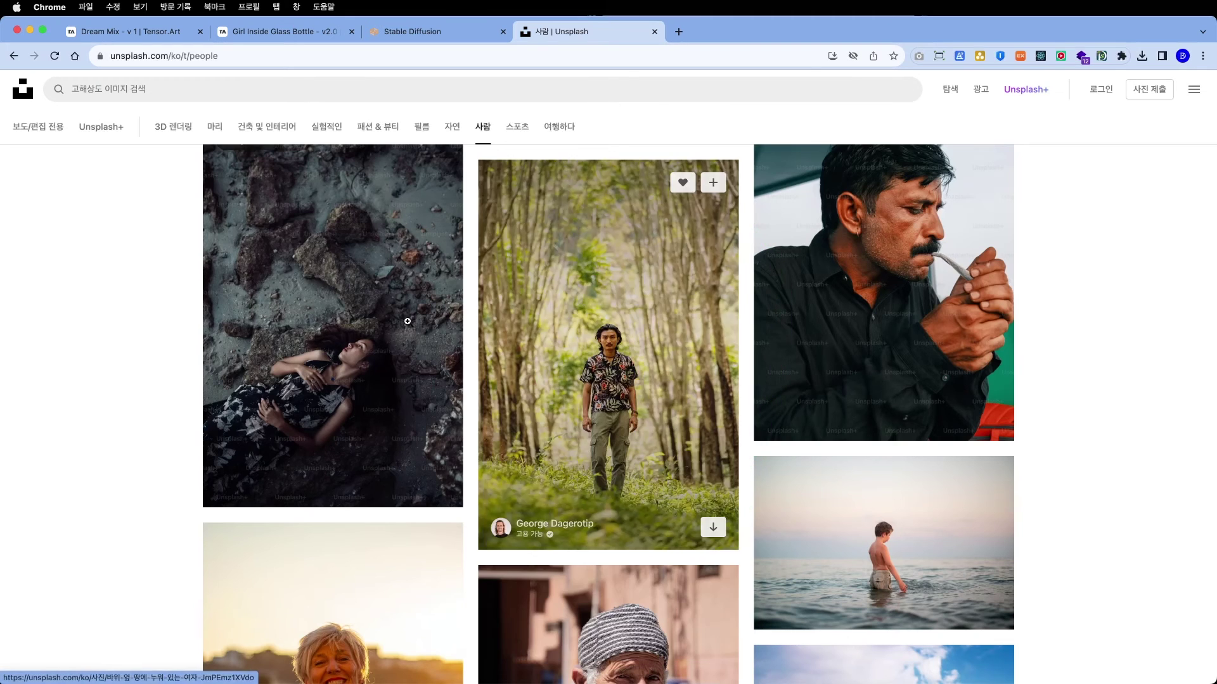
pyautogui.click(109, 33)
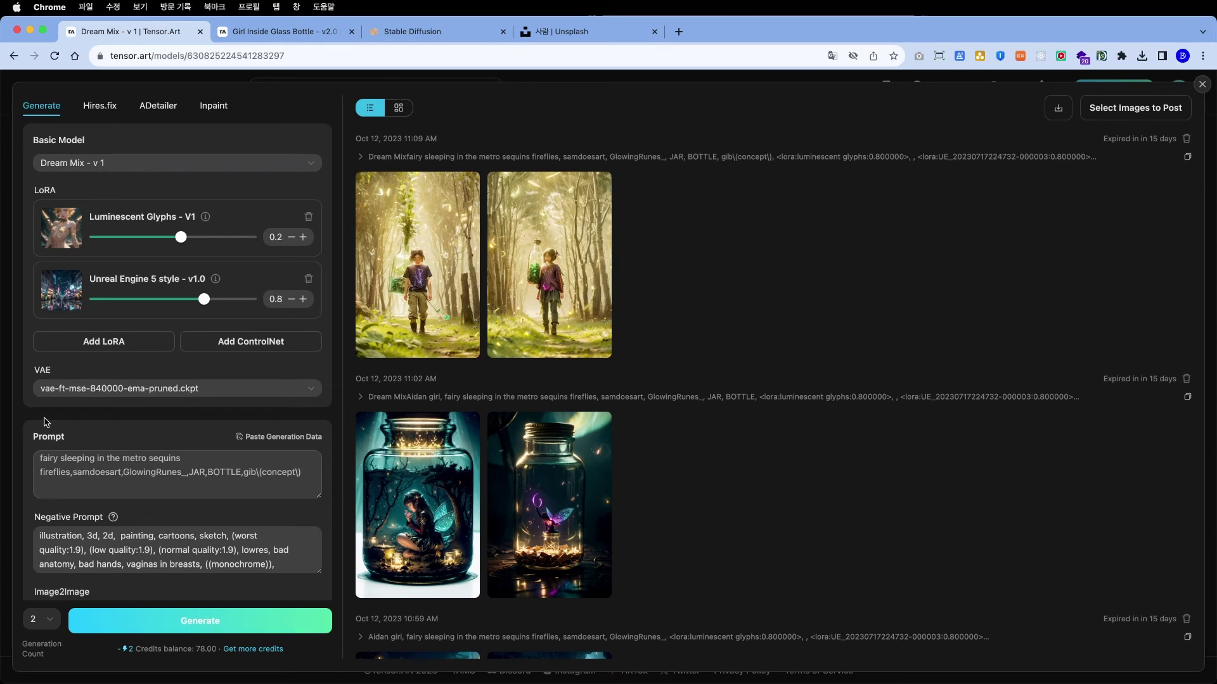
pyautogui.scroll(-6, 46, 422)
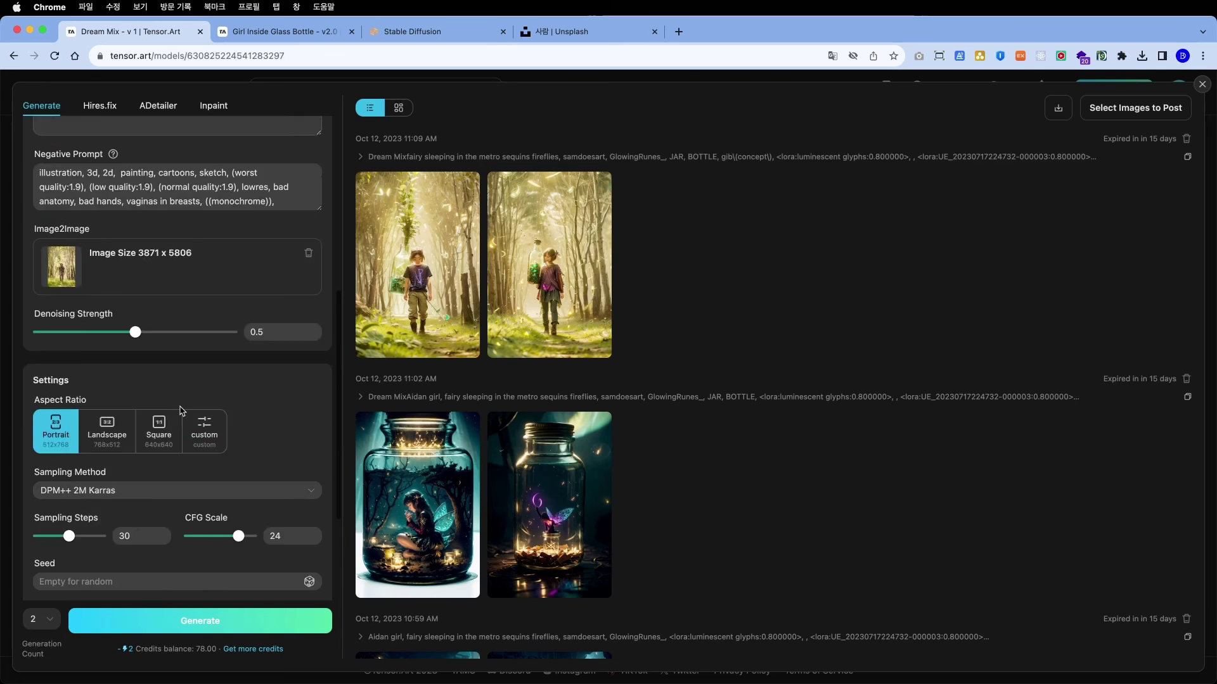
pyautogui.scroll(8, 181, 411)
# Switch to the local Stable Diffusion web UI and examine its checkpoint list and the txt2img prompt, generation and output areas
pyautogui.click(425, 31)
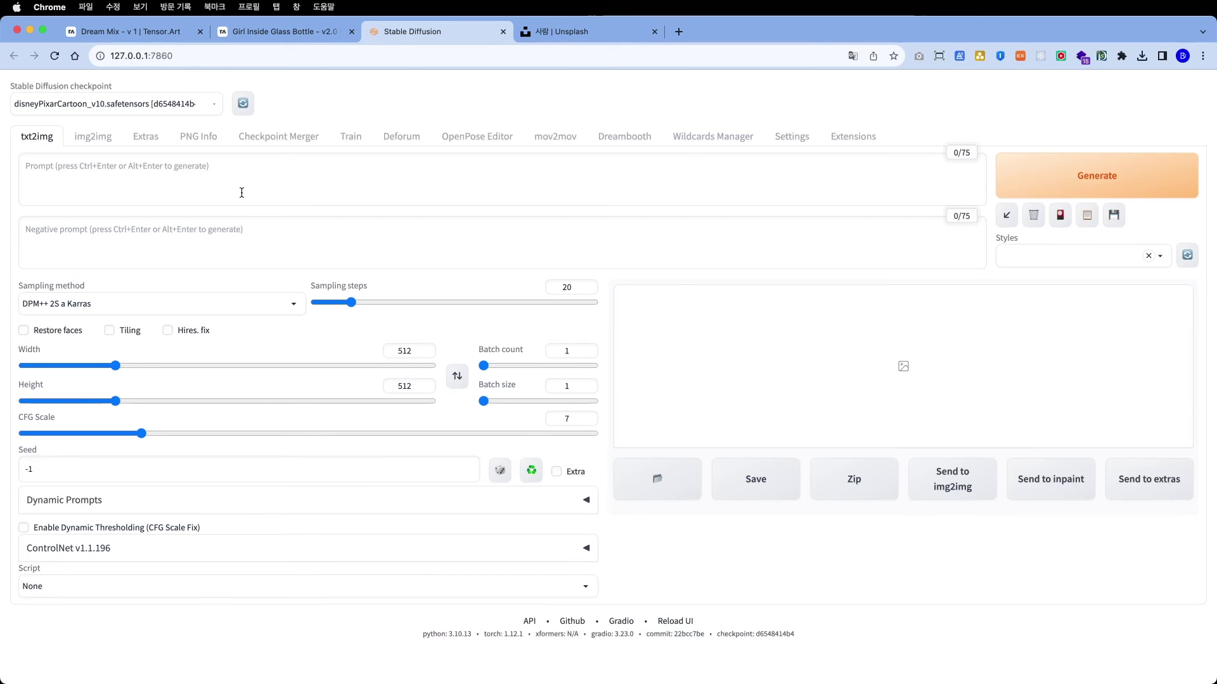
pyautogui.click(150, 112)
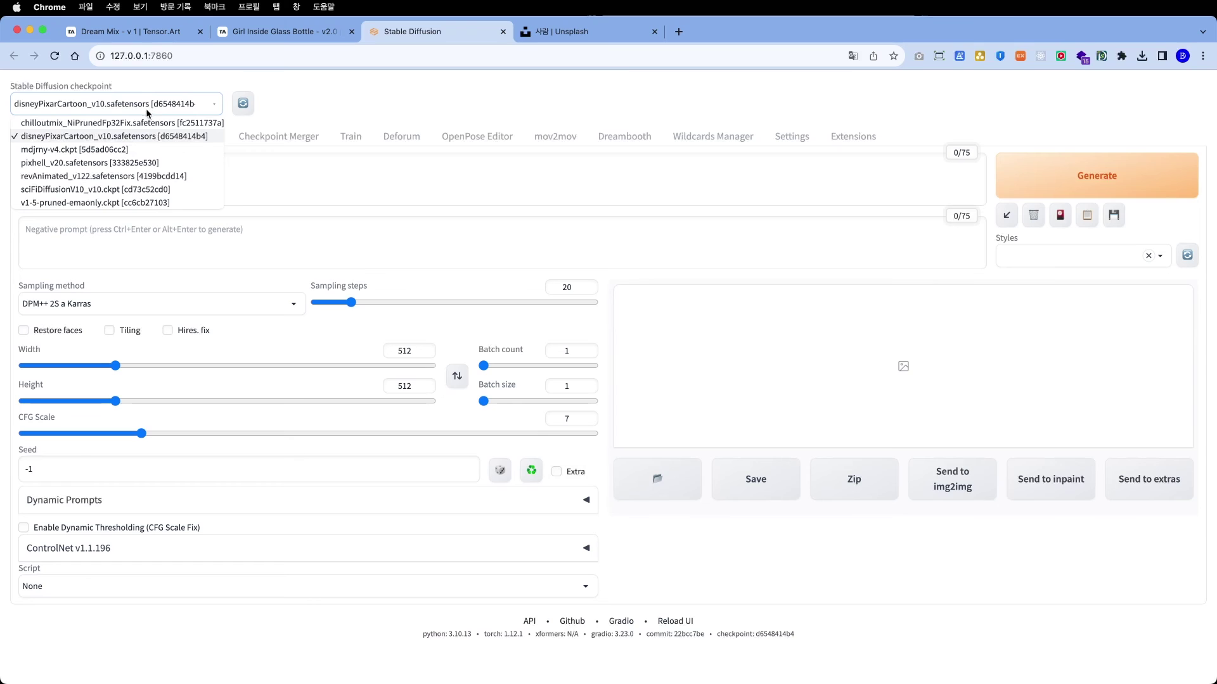
pyautogui.click(404, 101)
pyautogui.moveTo(151, 200)
pyautogui.mouseDown()
pyautogui.moveTo(82, 194)
pyautogui.moveTo(196, 202)
pyautogui.mouseUp()
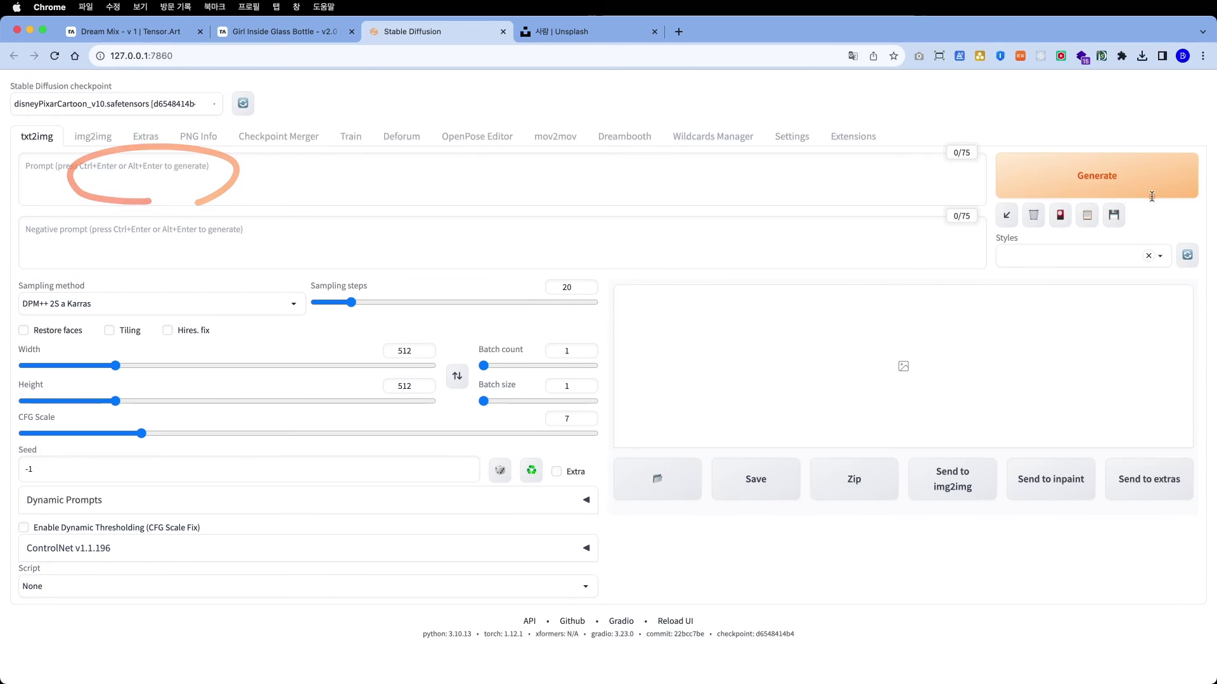
pyautogui.moveTo(1151, 196)
pyautogui.mouseDown()
pyautogui.moveTo(953, 152)
pyautogui.moveTo(1110, 191)
pyautogui.moveTo(1021, 244)
pyautogui.mouseUp()
pyautogui.moveTo(808, 275); pyautogui.dragTo(788, 461)
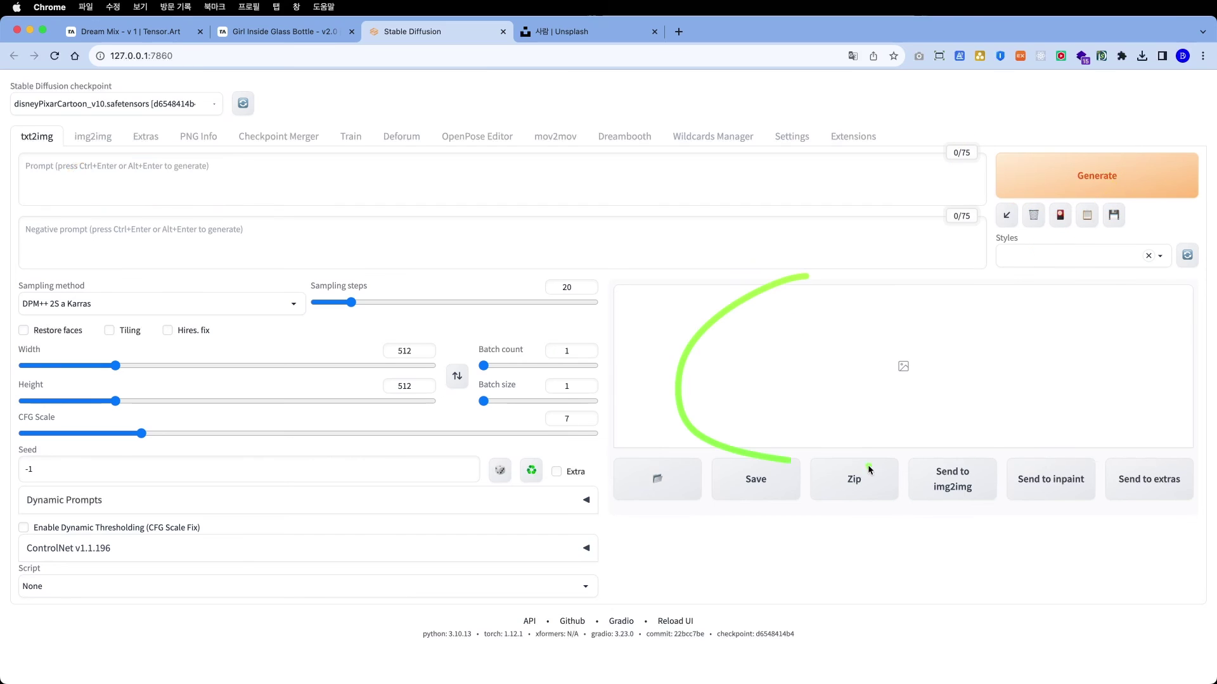
pyautogui.moveTo(870, 469); pyautogui.dragTo(602, 332)
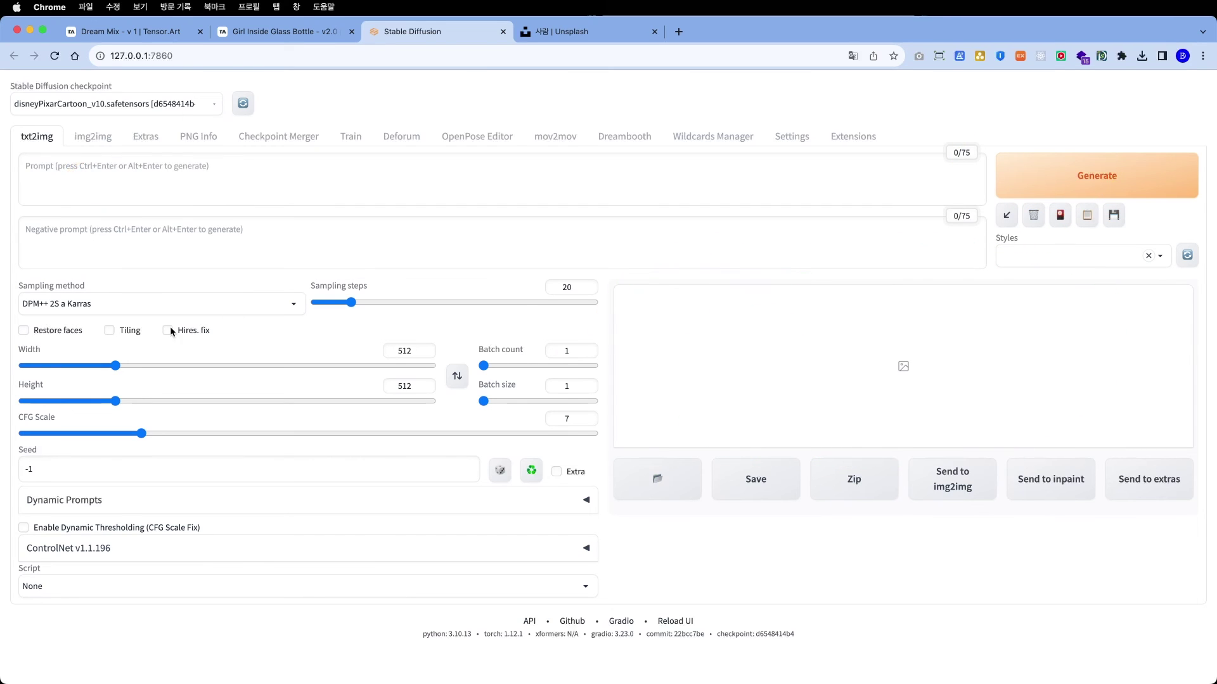
pyautogui.moveTo(7, 263)
pyautogui.mouseDown()
pyautogui.moveTo(17, 633)
pyautogui.moveTo(521, 659)
pyautogui.moveTo(513, 292)
pyautogui.moveTo(5, 268)
pyautogui.mouseUp()
# Examine the img2img page of Stable Diffusion, including the image upload area, inpaint option, resize modes and sampling and denoising settings
pyautogui.click(105, 142)
pyautogui.moveTo(124, 151); pyautogui.dragTo(128, 168)
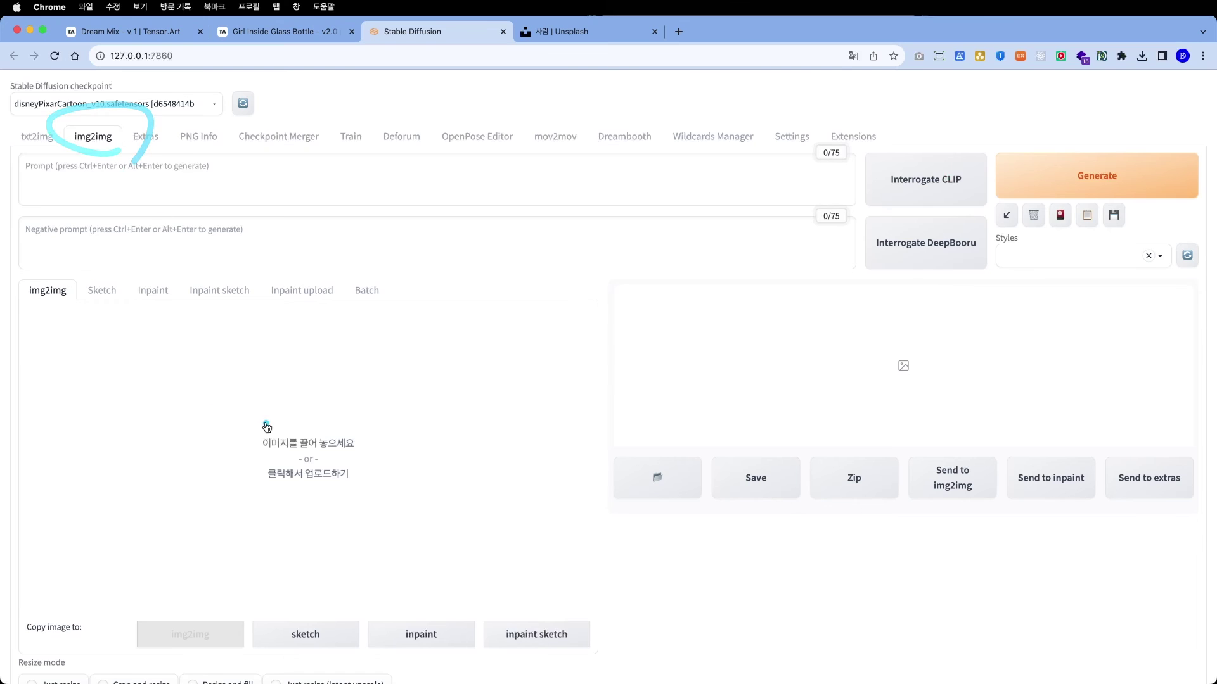
pyautogui.moveTo(323, 501); pyautogui.dragTo(238, 359)
pyautogui.moveTo(313, 322); pyautogui.dragTo(388, 457)
pyautogui.scroll(-6, 277, 375)
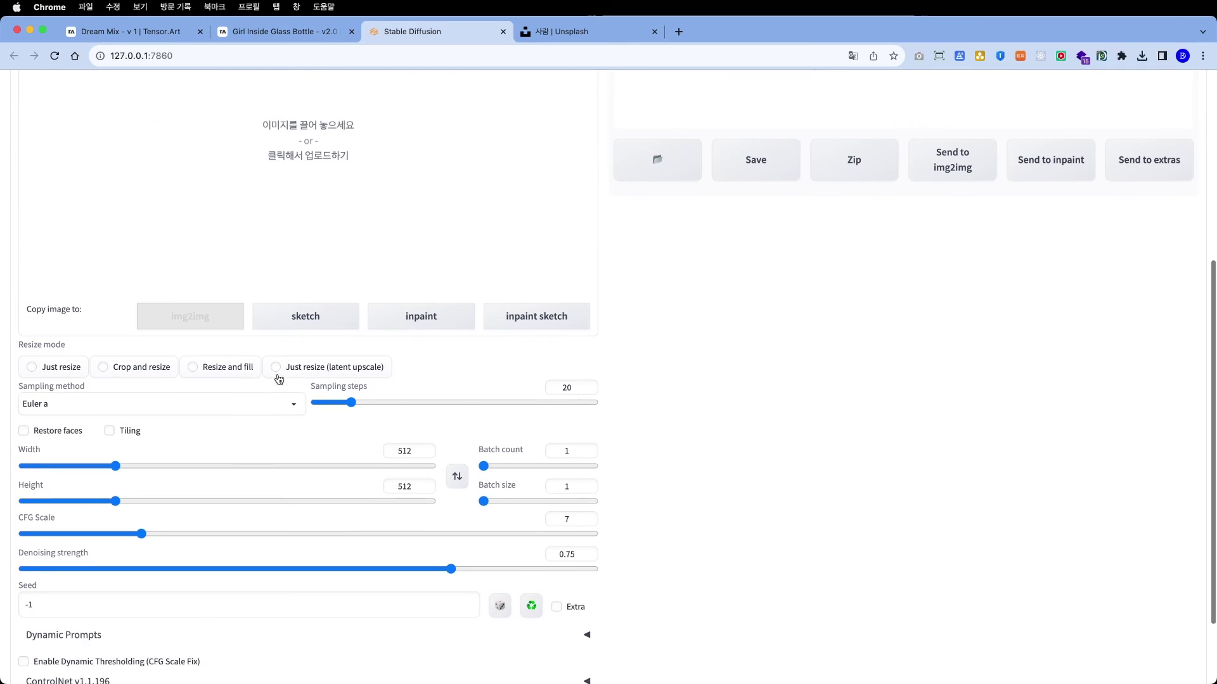
pyautogui.moveTo(413, 321)
pyautogui.mouseDown()
pyautogui.moveTo(441, 247)
pyautogui.moveTo(467, 340)
pyautogui.mouseUp()
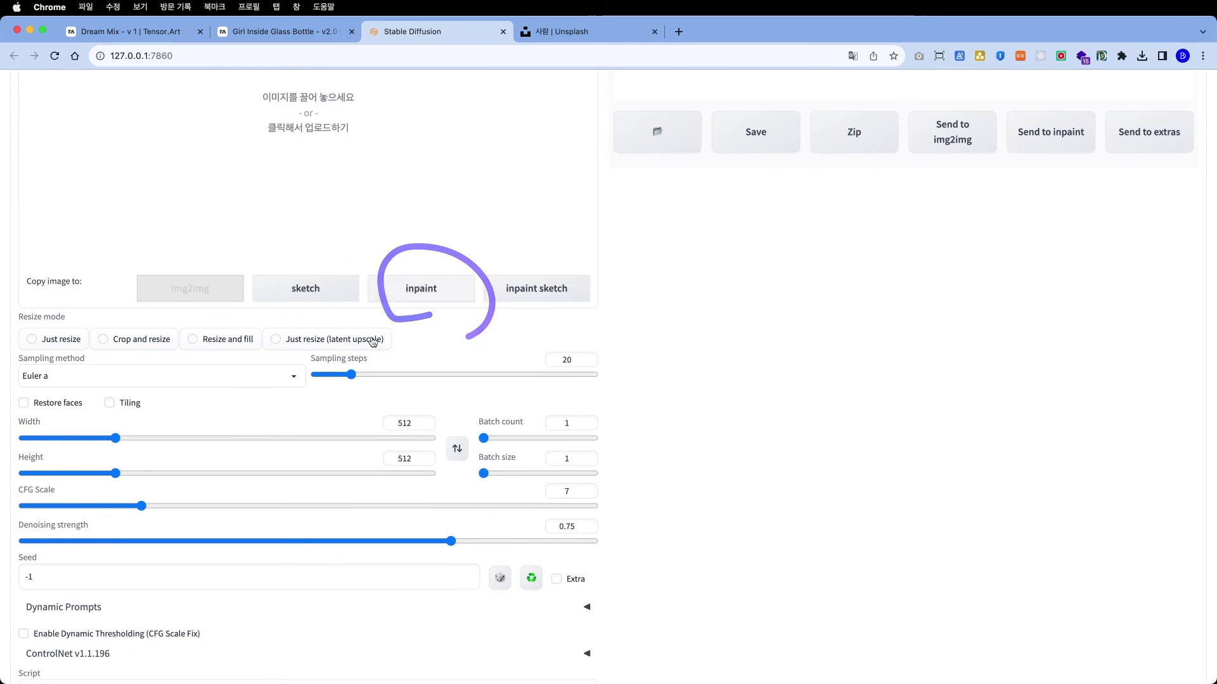
pyautogui.scroll(-1, 126, 354)
pyautogui.moveTo(257, 596)
pyautogui.mouseDown()
pyautogui.moveTo(261, 185)
pyautogui.moveTo(162, 577)
pyautogui.moveTo(187, 577)
pyautogui.mouseUp()
pyautogui.scroll(-1, 144, 429)
pyautogui.scroll(10, 497, 422)
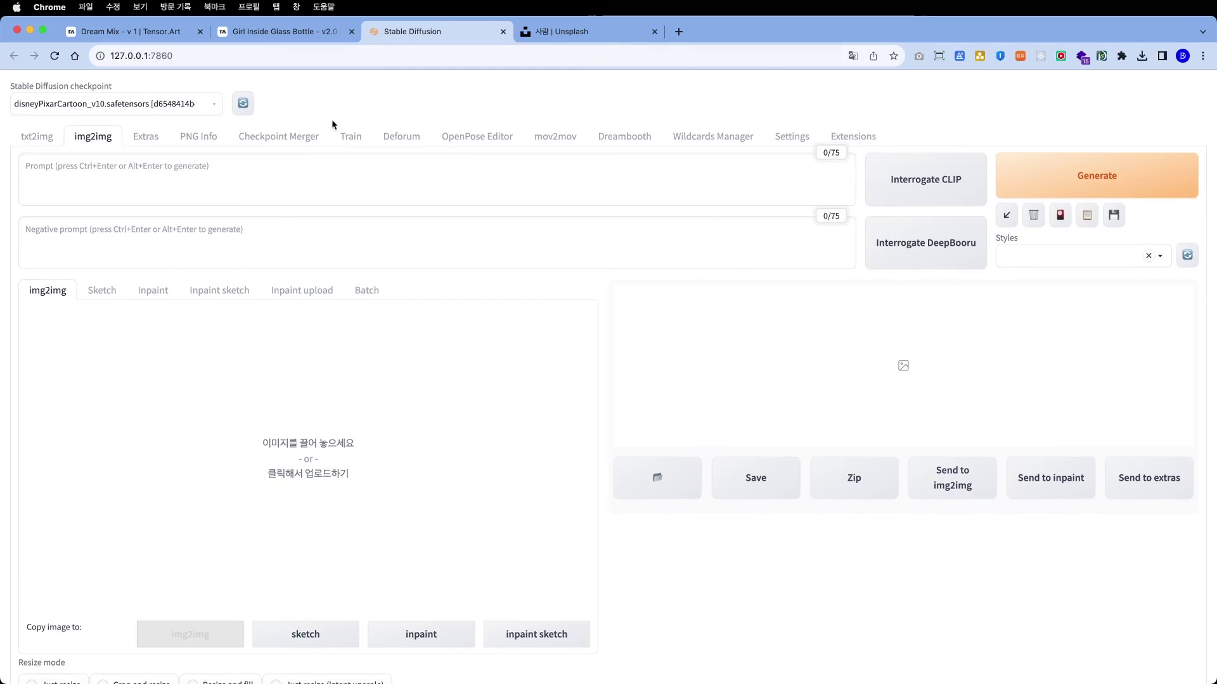
# Look over the embedding training page and the pose skeleton in the OpenPose Editor
pyautogui.click(350, 136)
pyautogui.moveTo(466, 184)
pyautogui.mouseDown()
pyautogui.moveTo(238, 199)
pyautogui.moveTo(334, 109)
pyautogui.mouseUp()
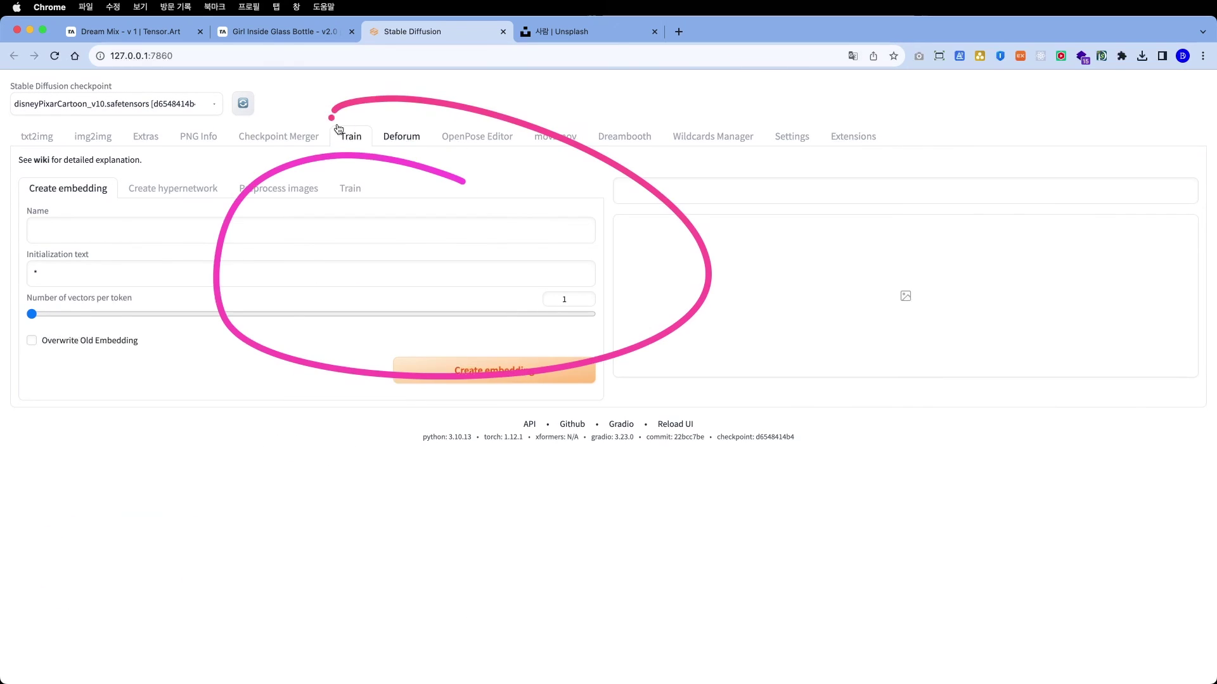
pyautogui.click(467, 147)
pyautogui.moveTo(959, 228)
pyautogui.mouseDown()
pyautogui.moveTo(630, 467)
pyautogui.moveTo(878, 245)
pyautogui.mouseUp()
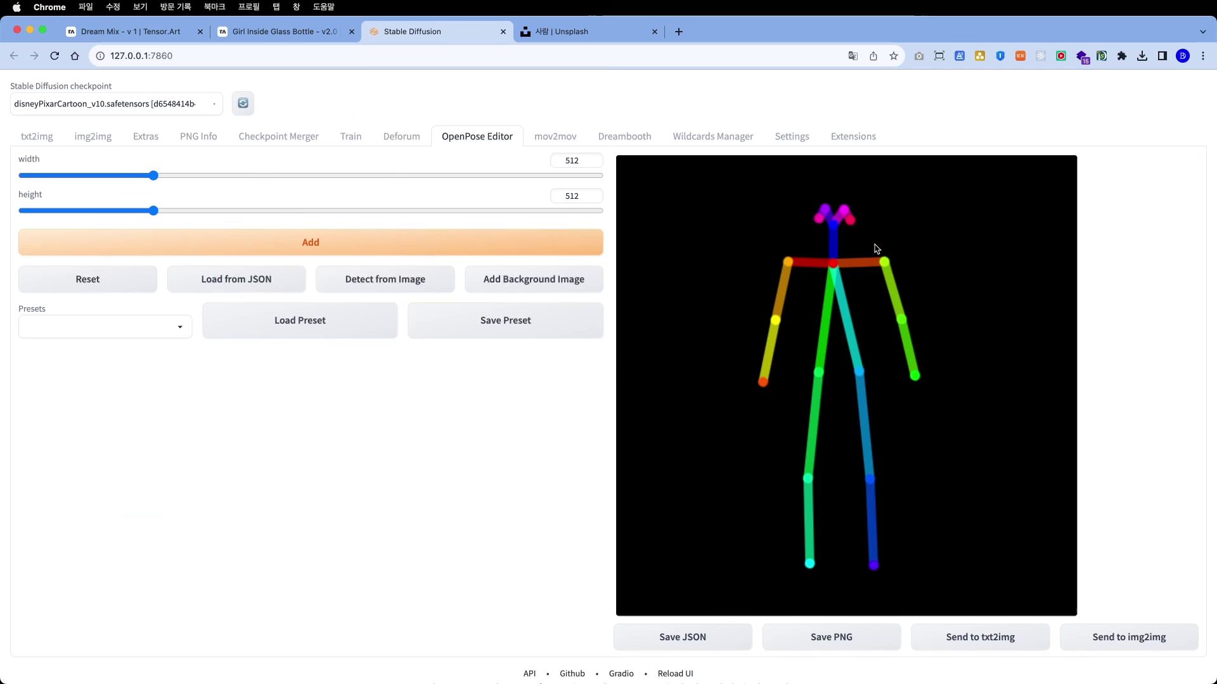
# Return to img2img and view its Batch processing options
pyautogui.click(92, 136)
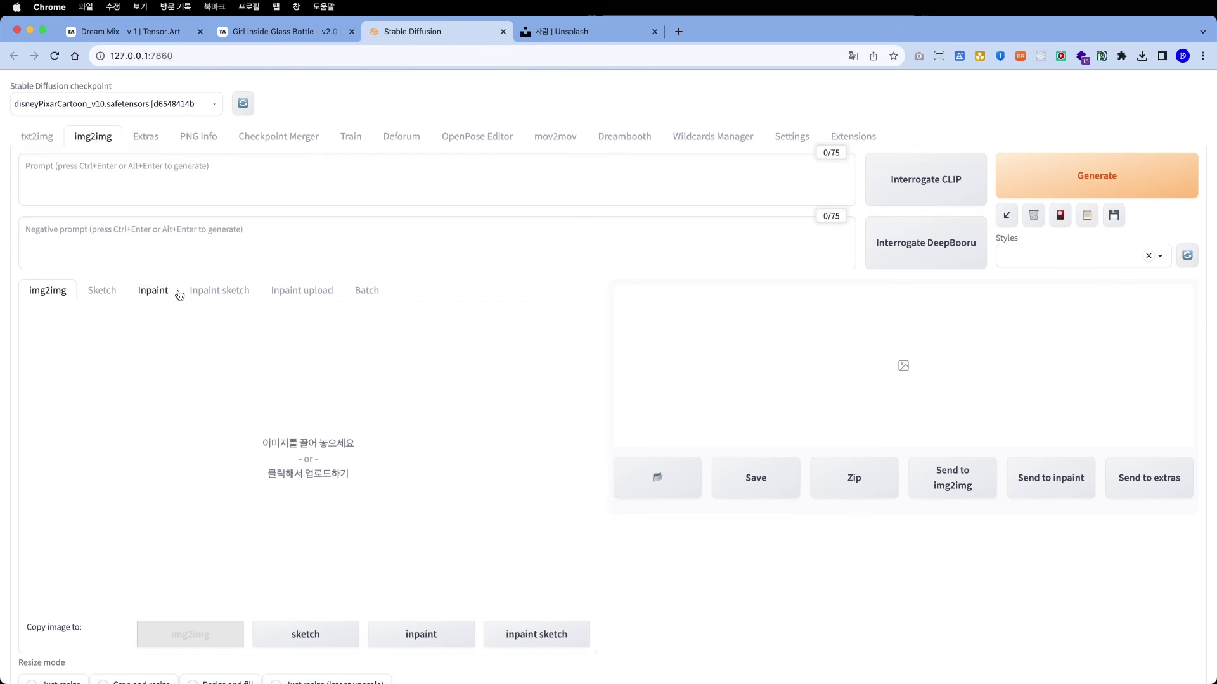
pyautogui.click(366, 291)
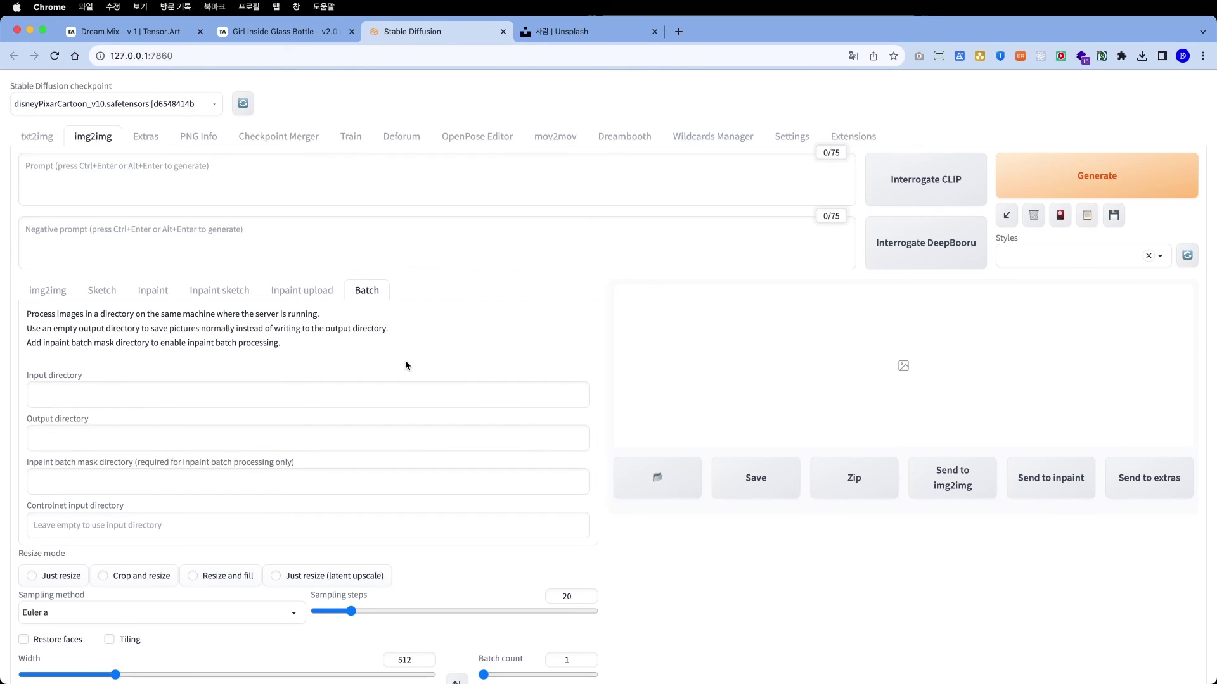